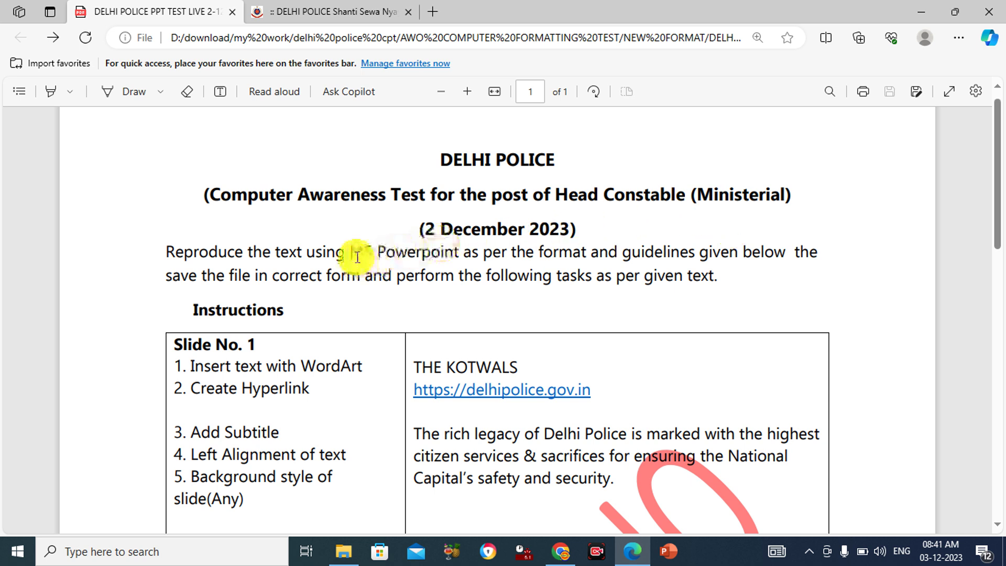
Review the PowerPoint test instructions PDF in Edge, highlighting 'MS Powerpoint'
{"action": "left_click_drag", "start_coordinate": [350, 252], "coordinate": [459, 252]}
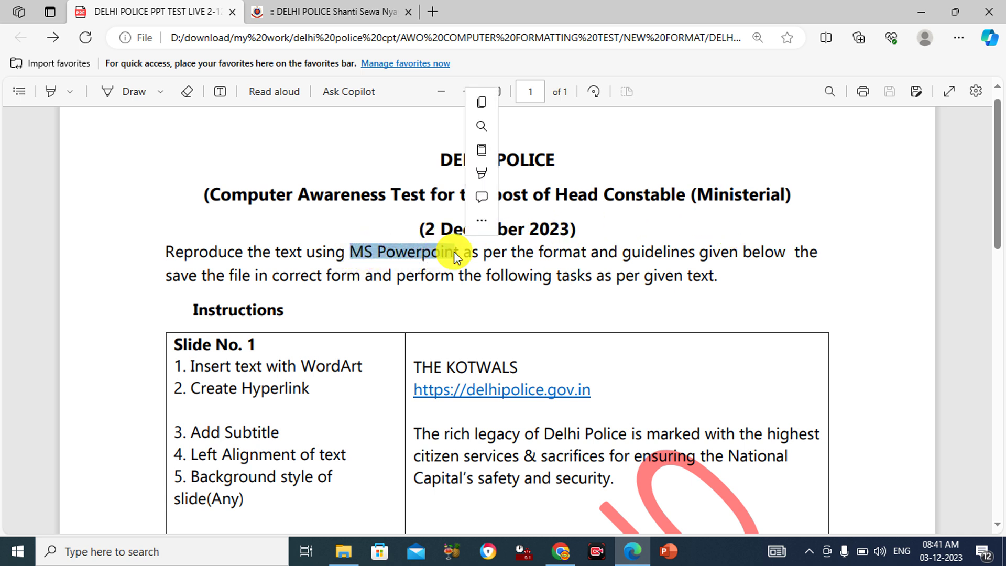
{"action": "left_click", "coordinate": [700, 232]}
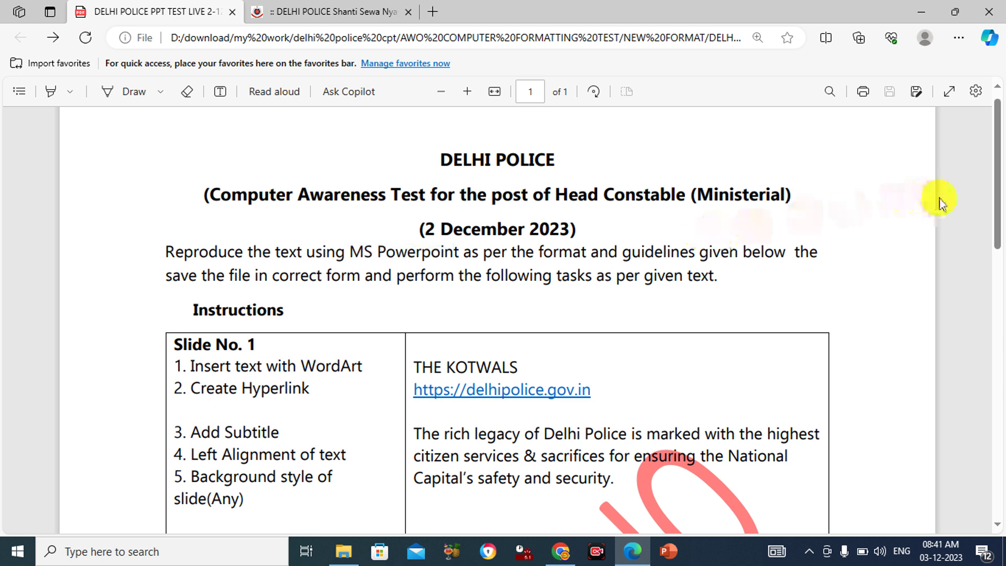
{"action": "scroll", "coordinate": [990, 204], "scroll_direction": "down", "scroll_amount": 1}
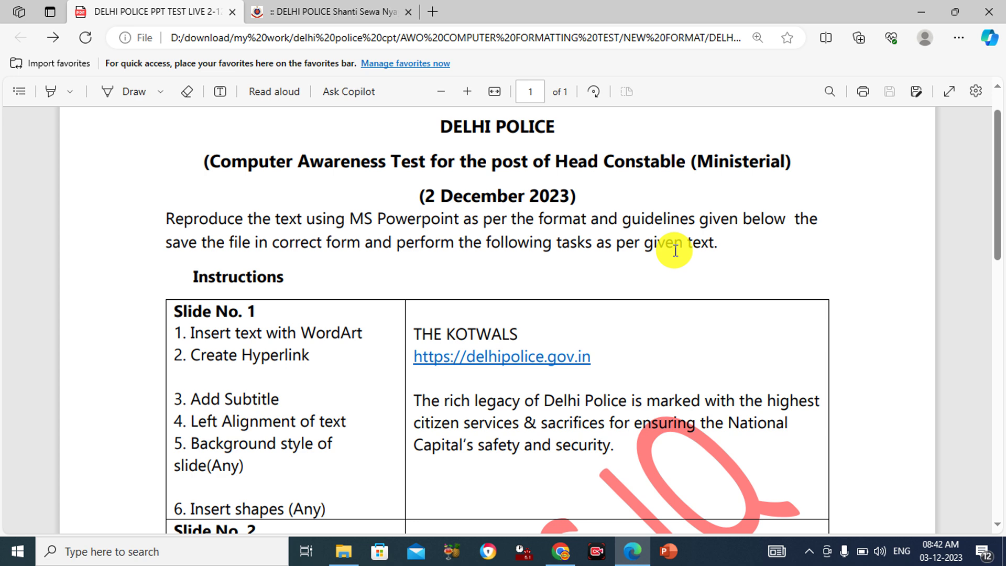
Open the Windows Run box
{"action": "key", "text": "super+p"}
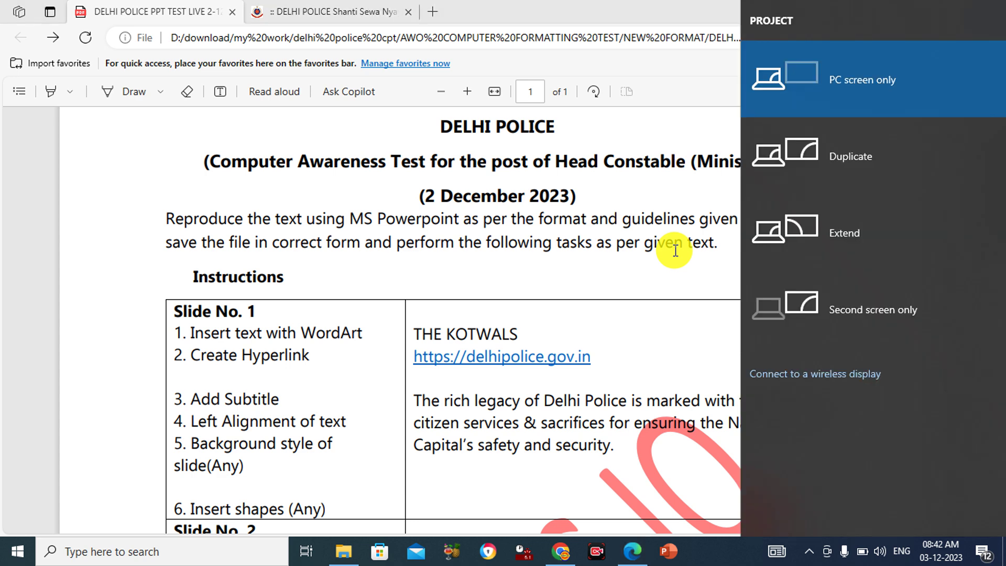
{"action": "key", "text": "Escape"}
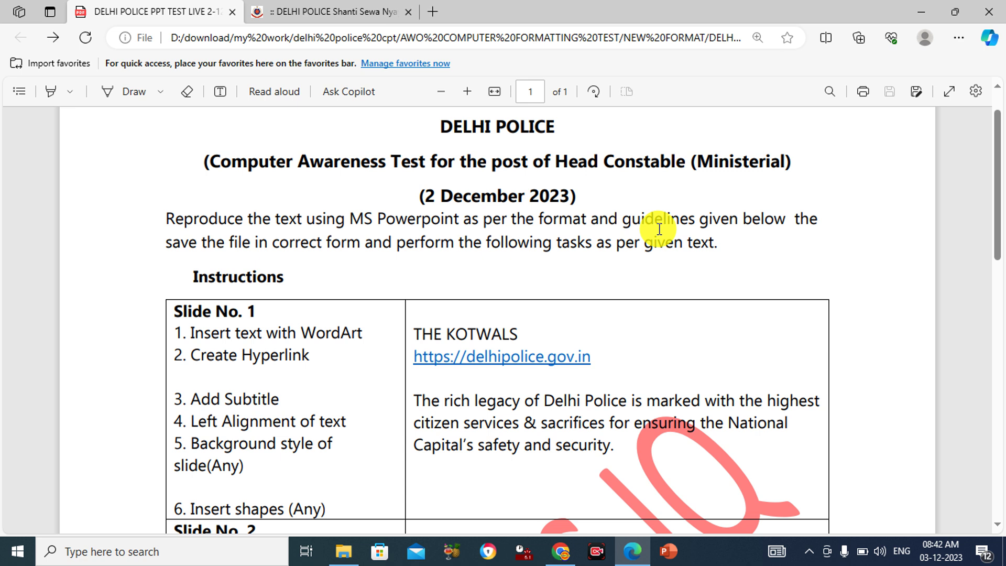
{"action": "key", "text": "super+r"}
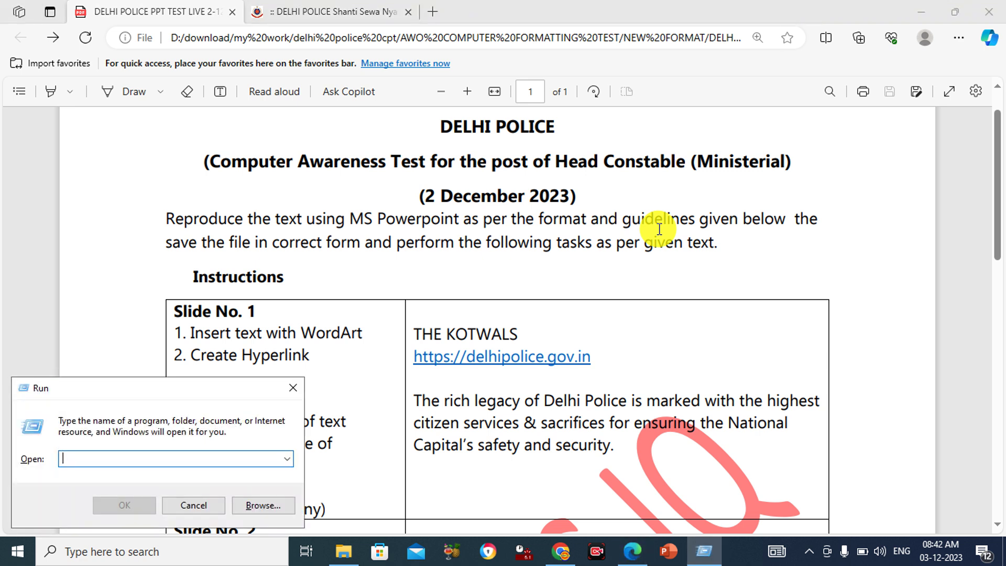
Launch PowerPoint through Run and create a new blank presentation
{"action": "type", "text": "powerpnt"}
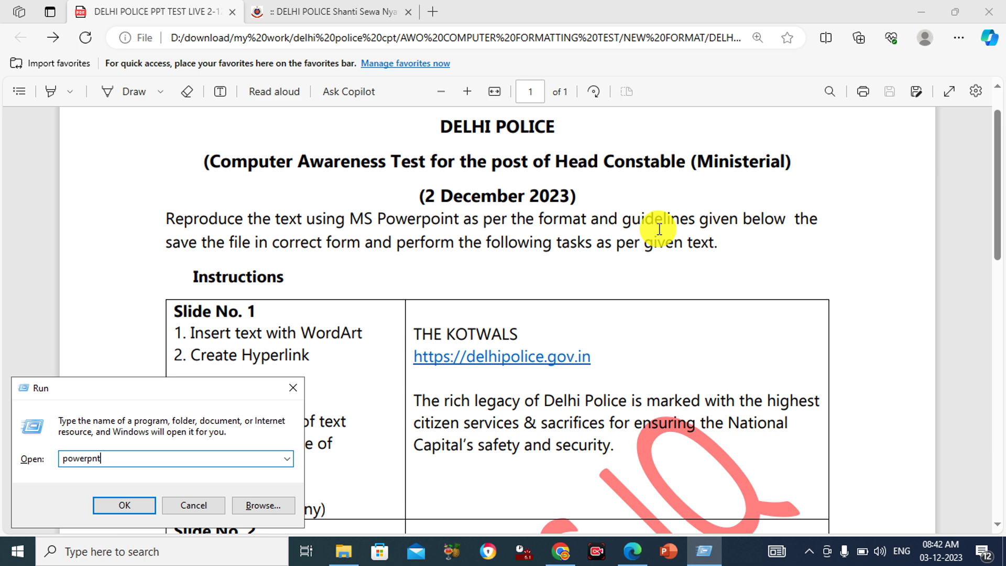
{"action": "key", "text": "Return"}
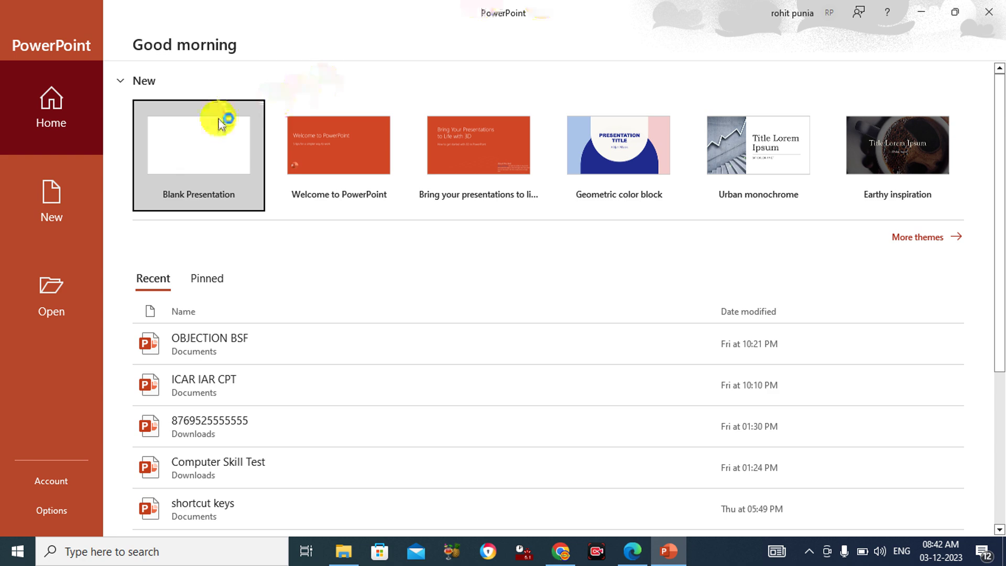
{"action": "left_click", "coordinate": [220, 121]}
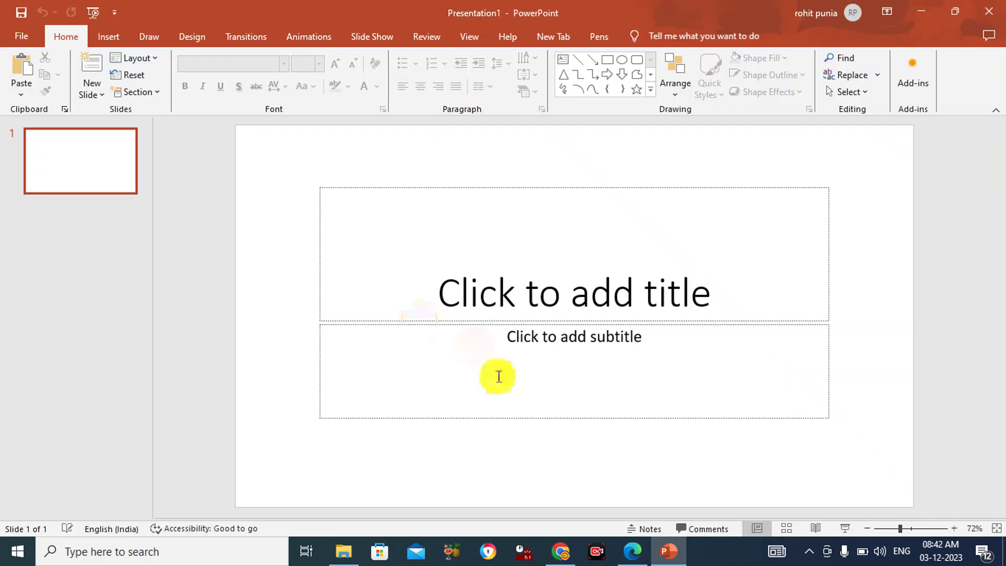
{"action": "mouse_move", "coordinate": [632, 551]}
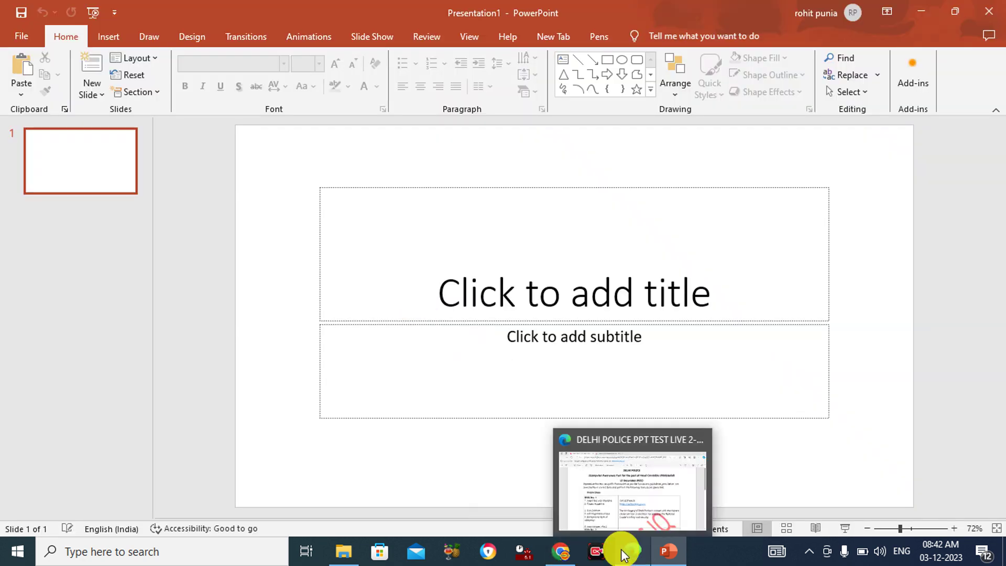
{"action": "left_click", "coordinate": [624, 554]}
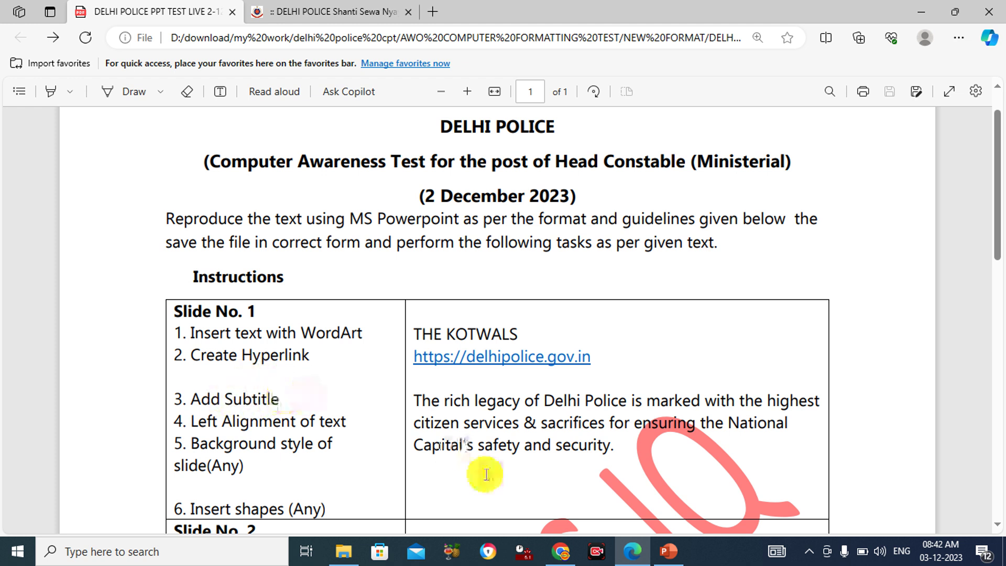
{"action": "left_click", "coordinate": [657, 511]}
{"action": "mouse_move", "coordinate": [561, 552]}
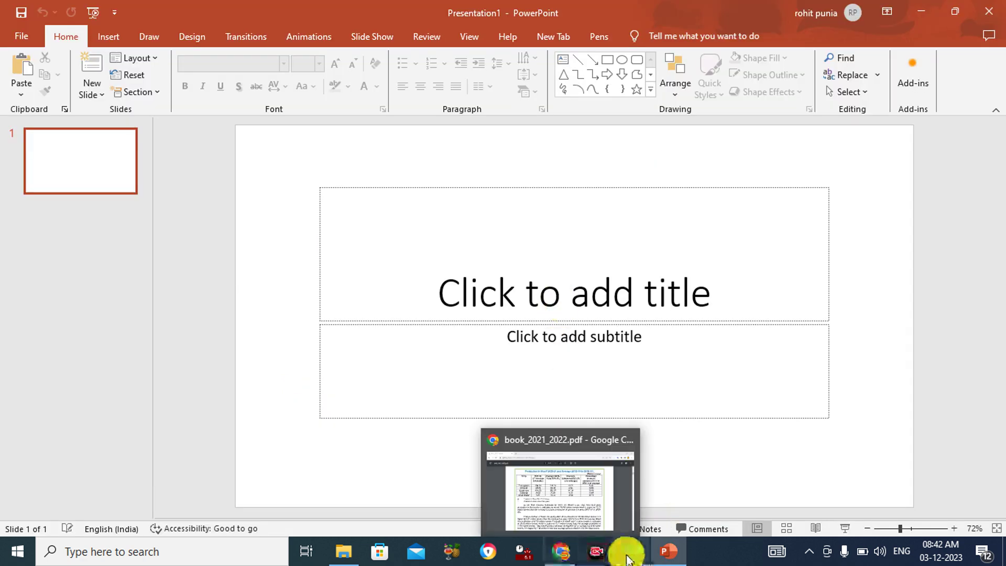
{"action": "left_click", "coordinate": [633, 552]}
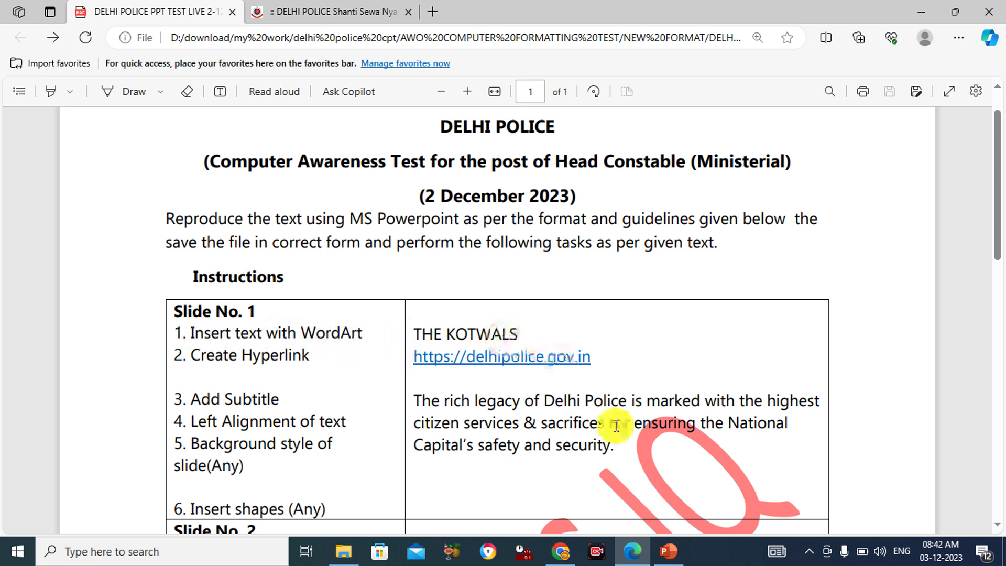
{"action": "left_click", "coordinate": [680, 505]}
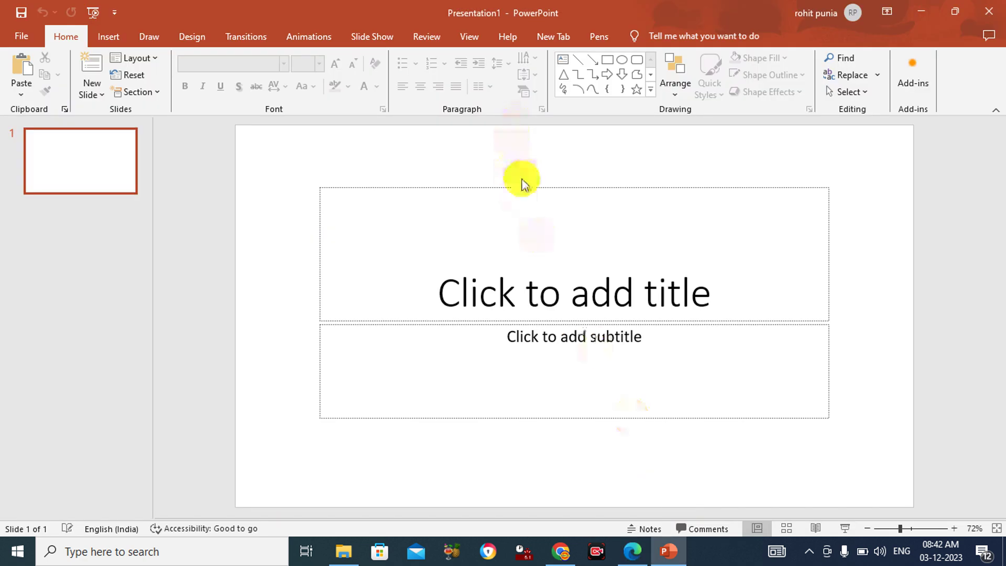
Delete the title placeholder and insert a WordArt object in a chosen style
{"action": "left_click", "coordinate": [521, 187]}
{"action": "key", "text": "Delete"}
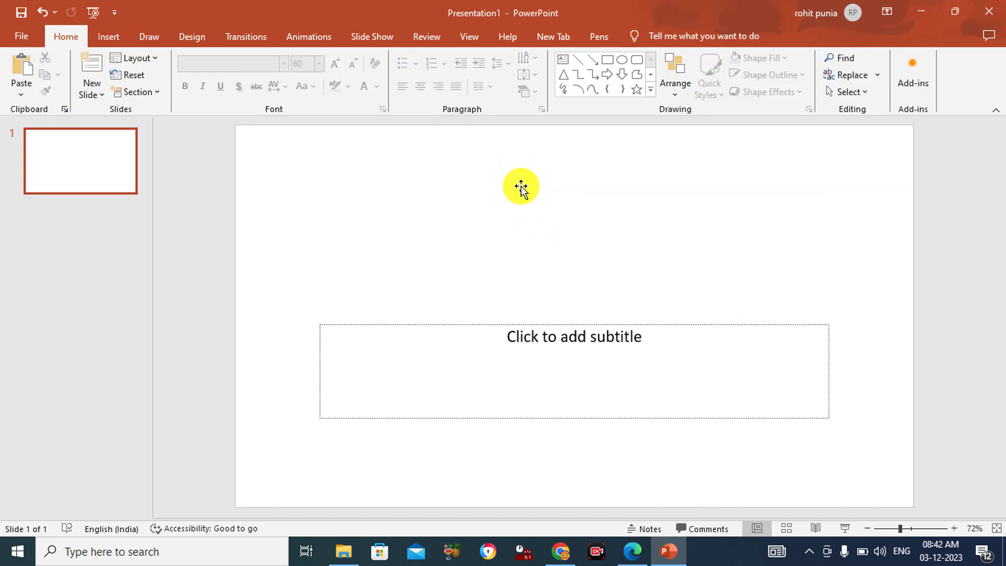
{"action": "left_click", "coordinate": [109, 37]}
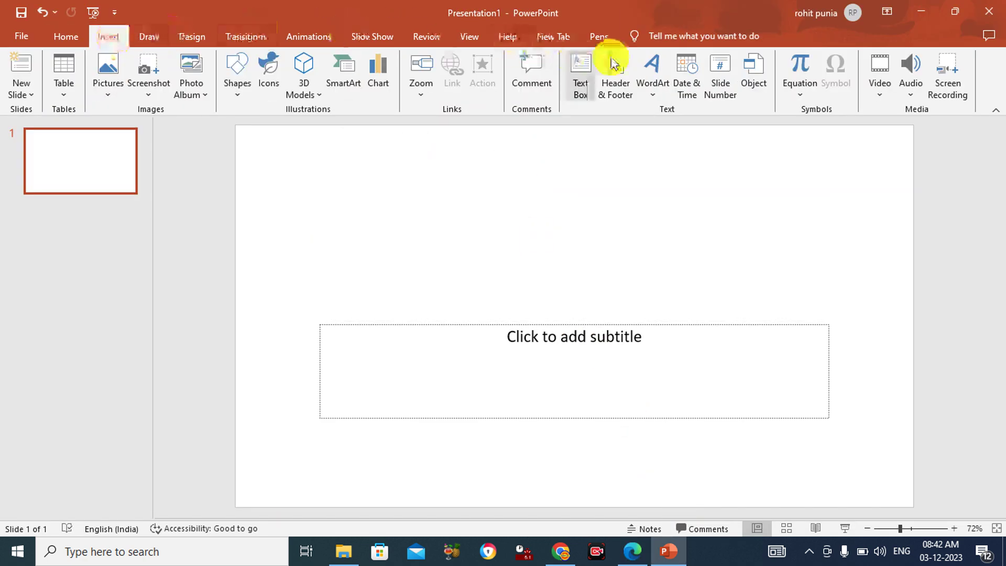
{"action": "left_click", "coordinate": [653, 79]}
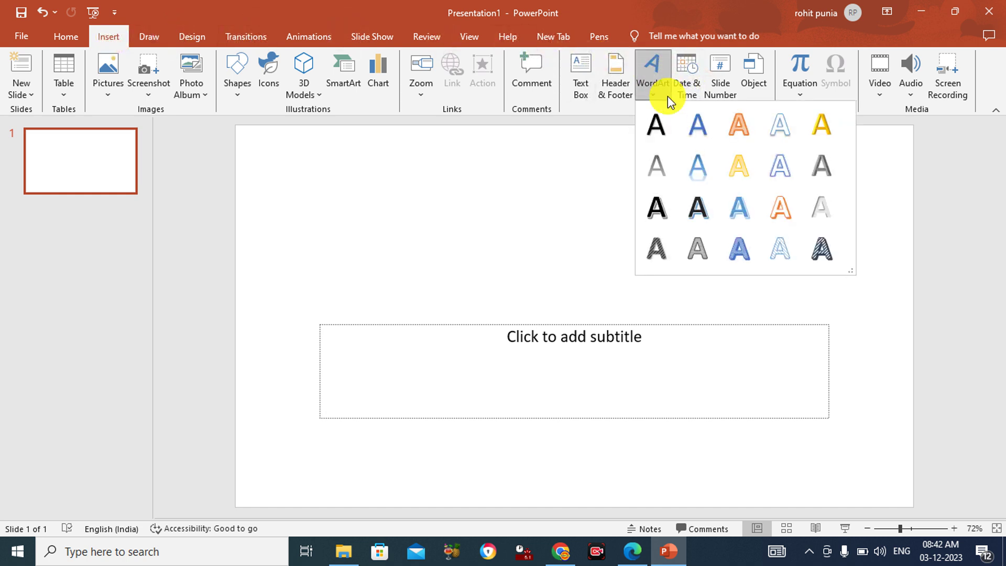
{"action": "left_click", "coordinate": [686, 118]}
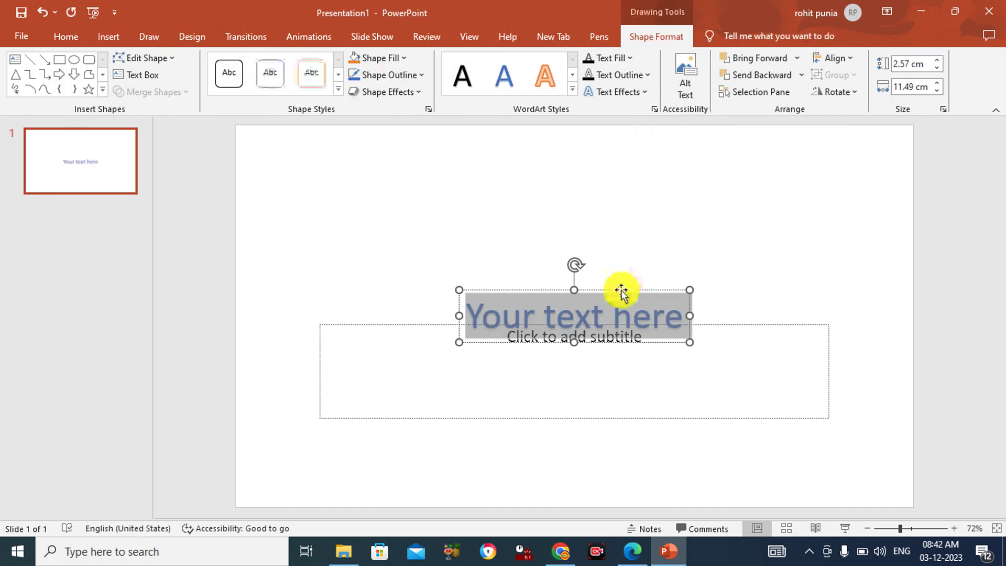
Move the WordArt near the top of the slide and make it read 'THE KOTWALS'
{"action": "left_click_drag", "start_coordinate": [621, 292], "coordinate": [605, 178]}
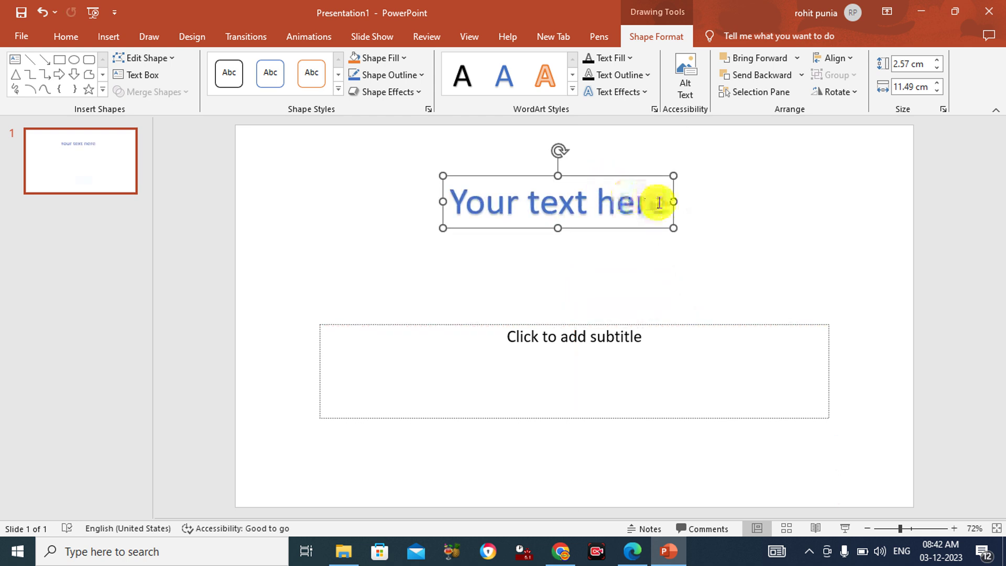
{"action": "left_click", "coordinate": [662, 202]}
{"action": "key", "text": "BackSpace"}
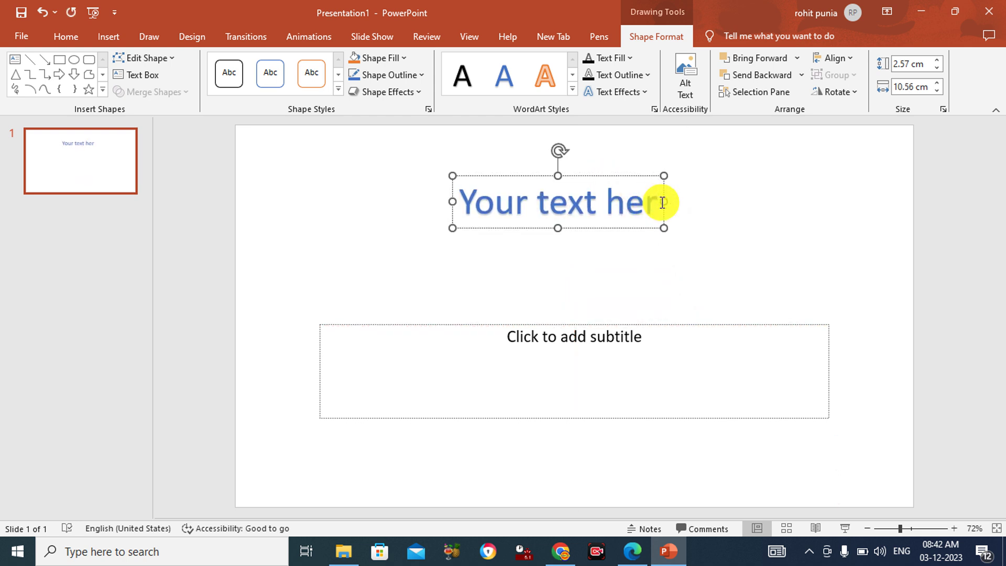
{"action": "key", "text": "BackSpace"}
{"action": "key", "text": "BackSpace"}
{"action": "key", "text": "BackSpace"}
{"action": "type", "text": "TH"}
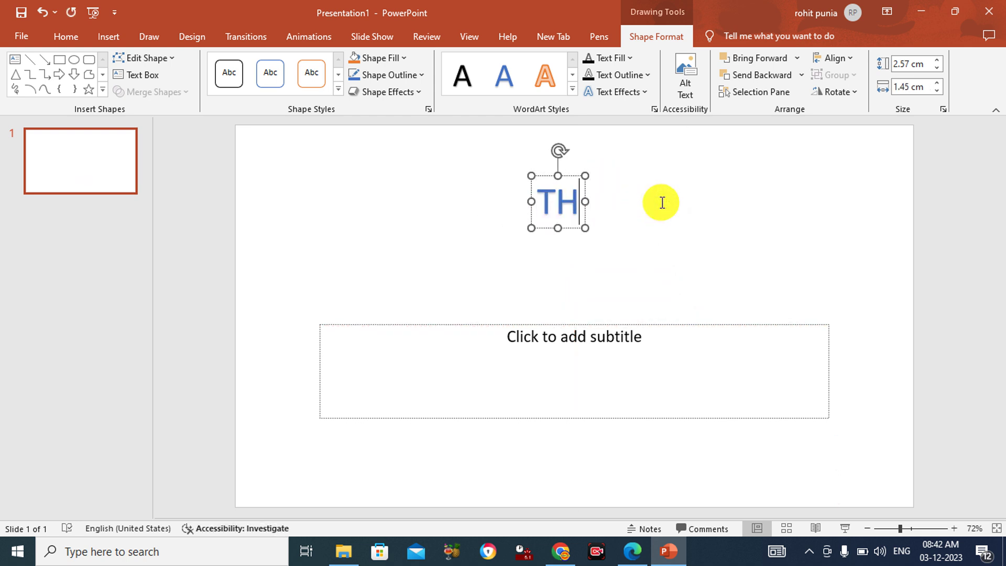
{"action": "type", "text": "E KOTWALS"}
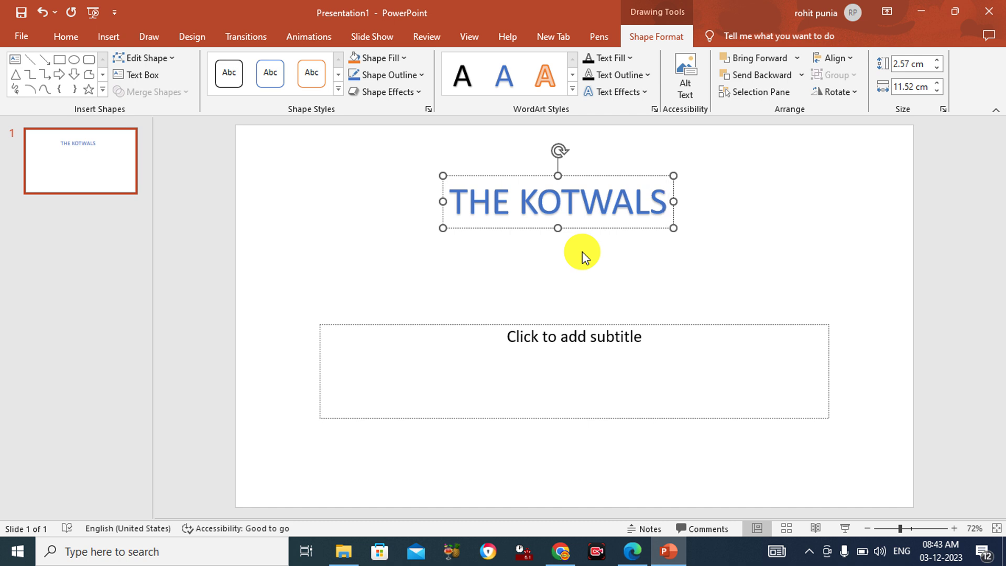
{"action": "left_click", "coordinate": [566, 551]}
{"action": "mouse_move", "coordinate": [633, 552]}
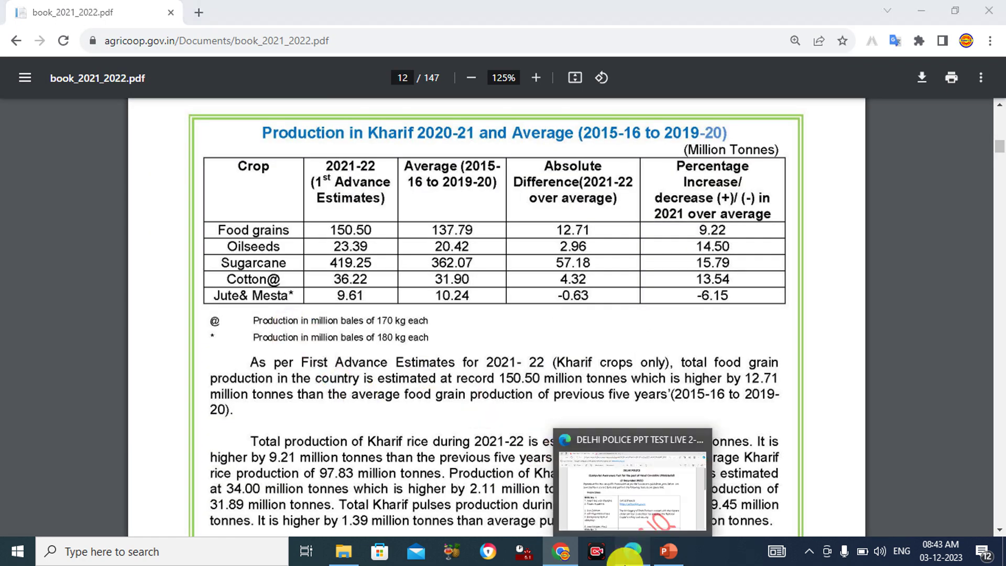
{"action": "left_click", "coordinate": [629, 556]}
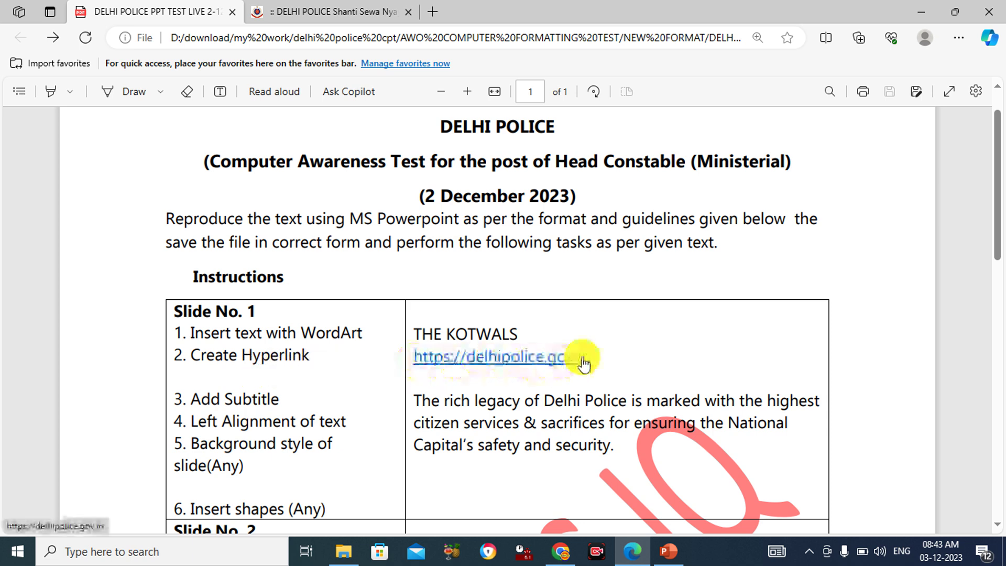
{"action": "left_click", "coordinate": [316, 10]}
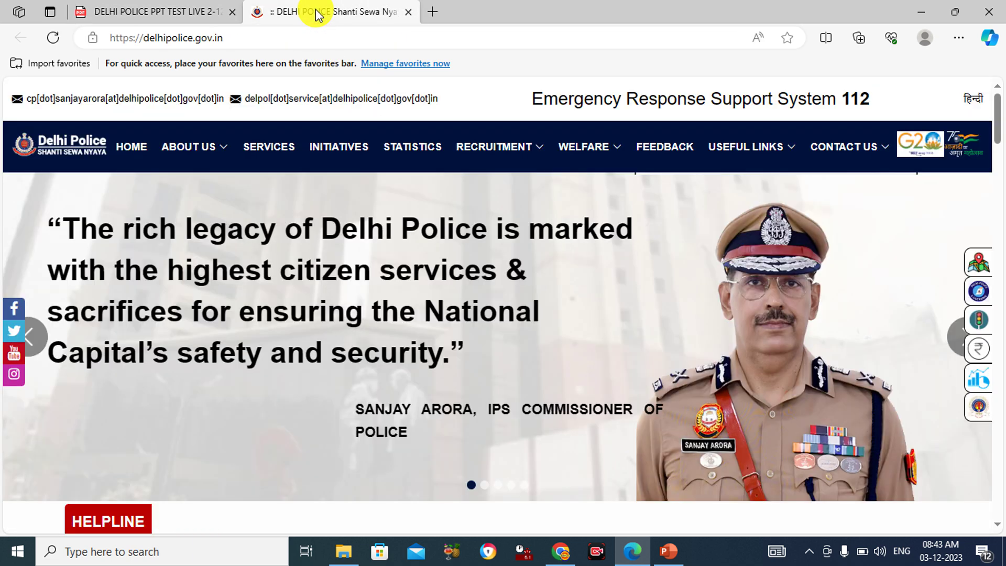
{"action": "left_click_drag", "start_coordinate": [278, 40], "coordinate": [104, 48]}
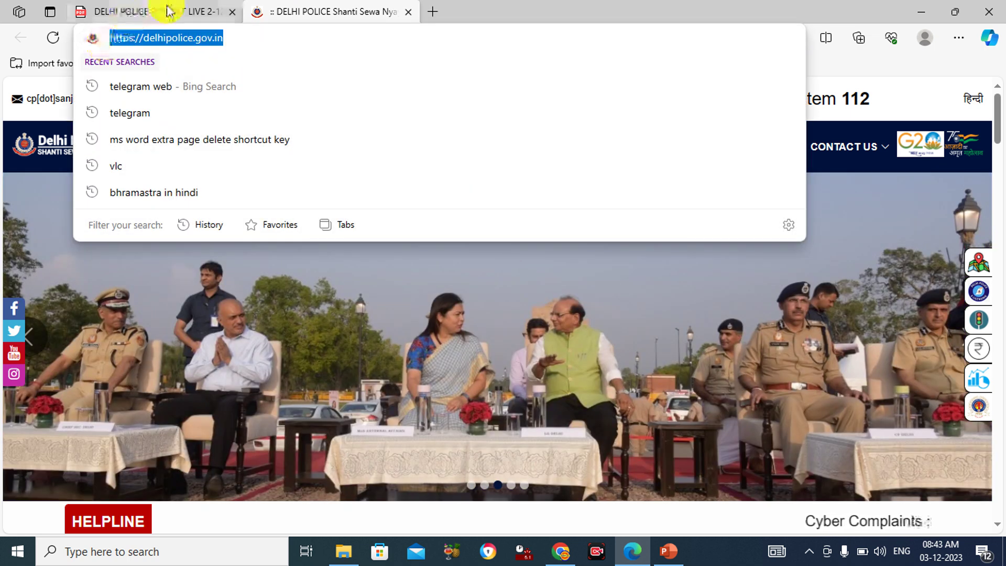
{"action": "left_click", "coordinate": [167, 11]}
{"action": "left_click", "coordinate": [701, 533]}
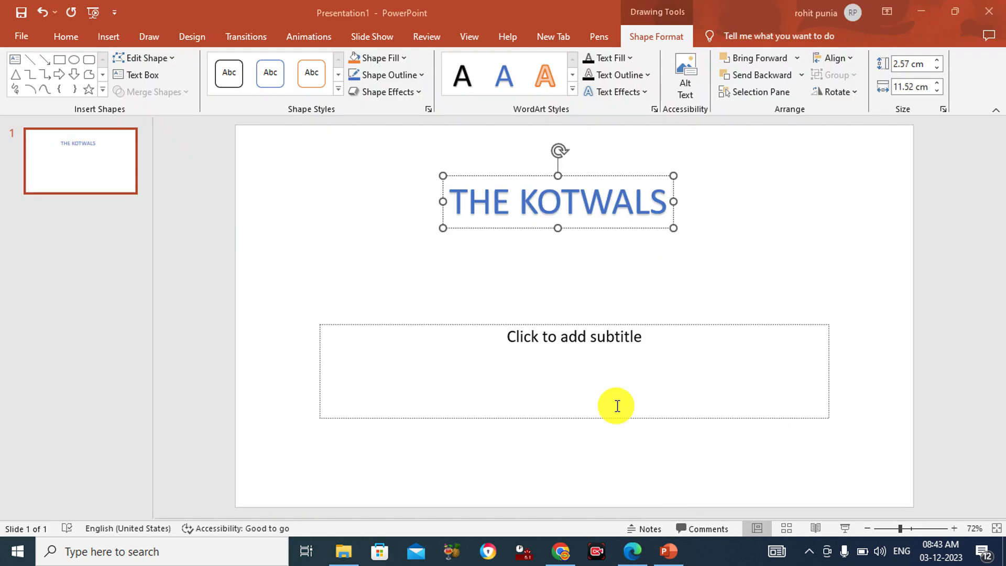
{"action": "left_click", "coordinate": [449, 199]}
{"action": "left_click_drag", "start_coordinate": [500, 197], "coordinate": [664, 195]}
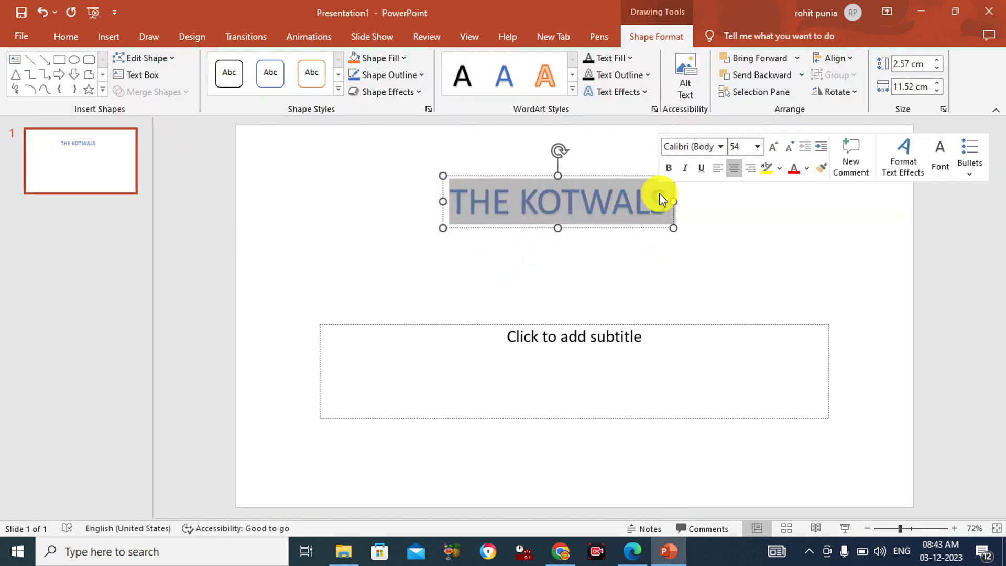
{"action": "key", "text": "ctrl+k"}
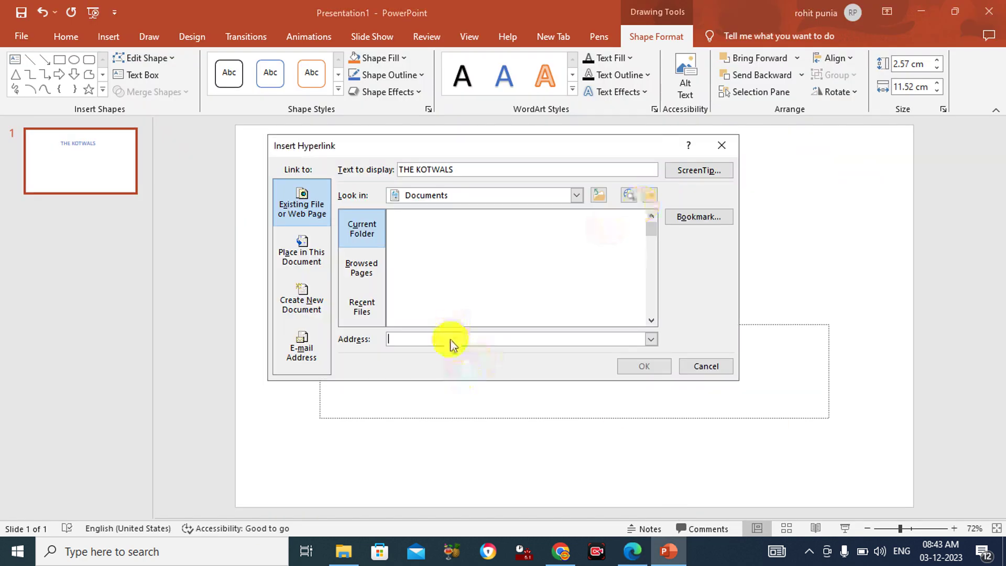
{"action": "type", "text": "https://delhipolice.gov.in/"}
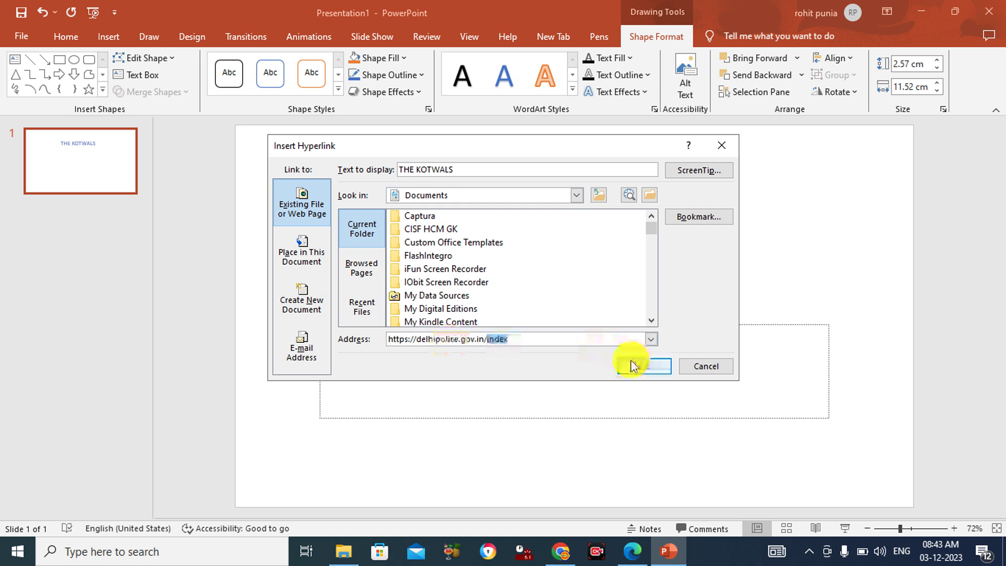
{"action": "key", "text": "BackSpace"}
{"action": "key", "text": "BackSpace"}
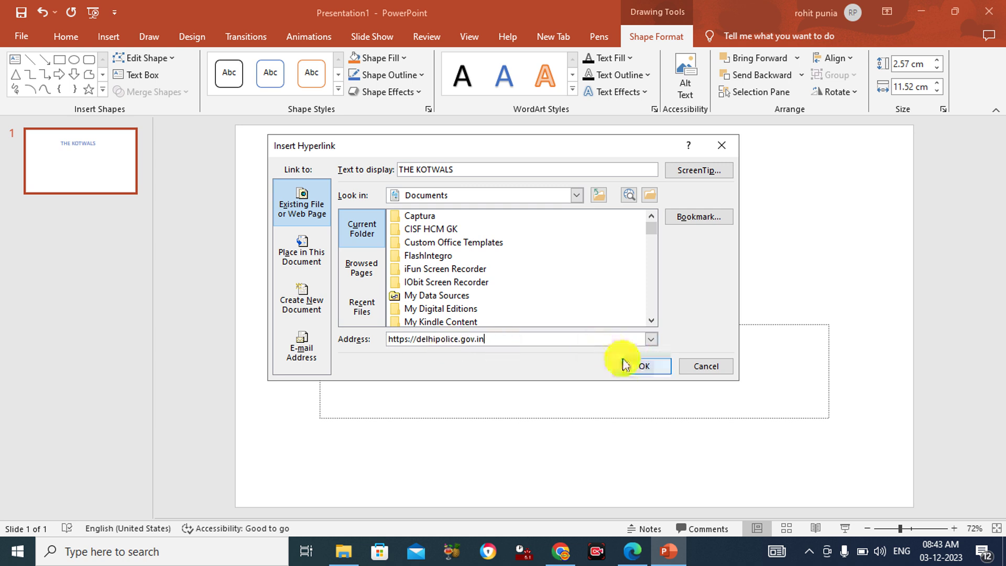
{"action": "left_click", "coordinate": [631, 367]}
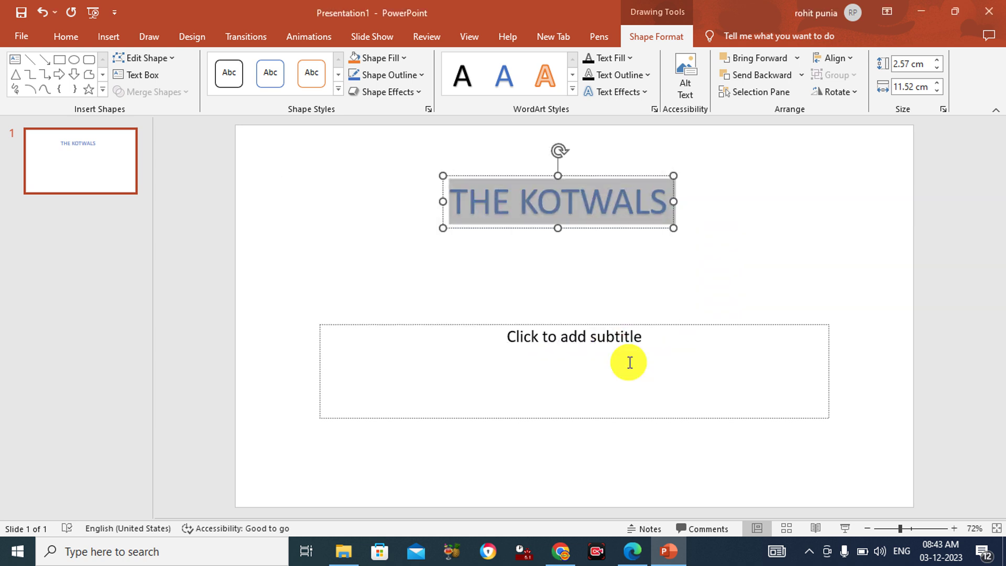
{"action": "left_click", "coordinate": [546, 294]}
Close the agriculture report PDF window in the browser
{"action": "left_click", "coordinate": [571, 485]}
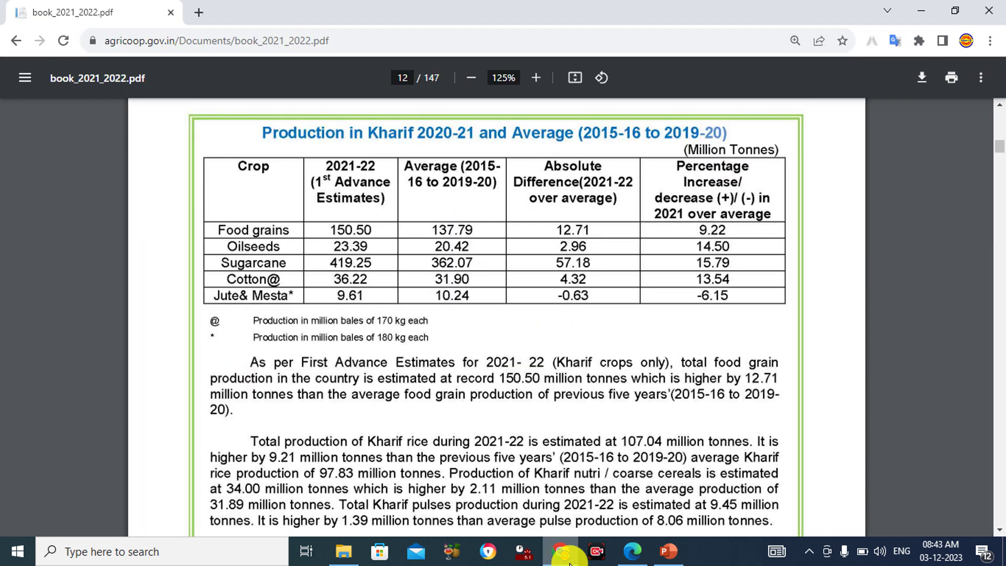
{"action": "mouse_move", "coordinate": [560, 551]}
{"action": "left_click", "coordinate": [625, 558]}
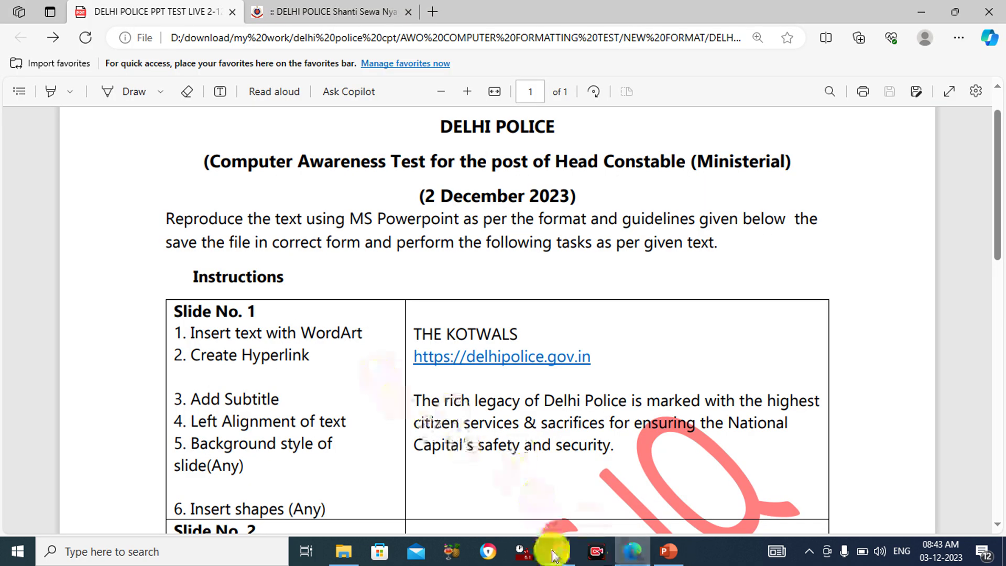
{"action": "left_click", "coordinate": [568, 515]}
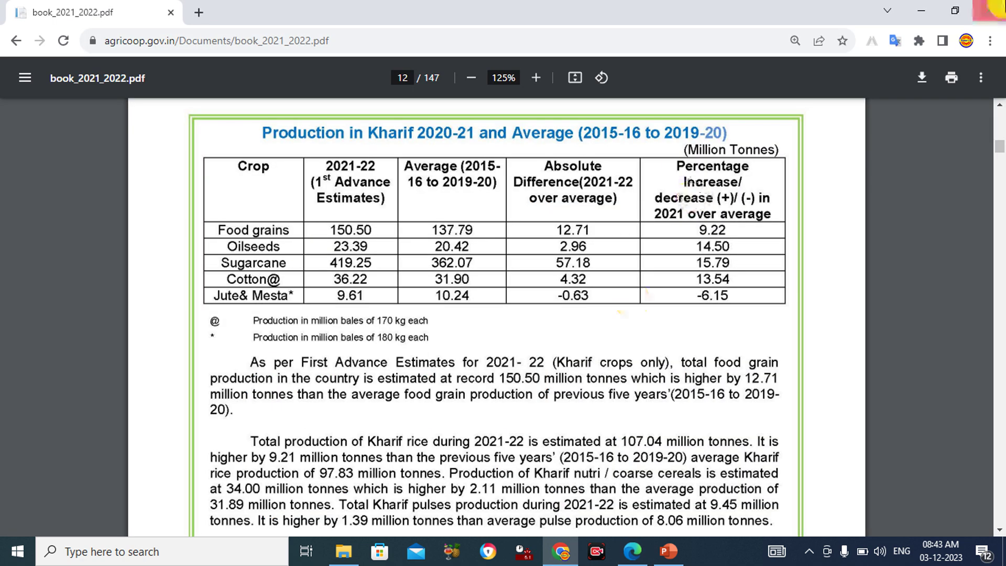
{"action": "left_click", "coordinate": [998, 7]}
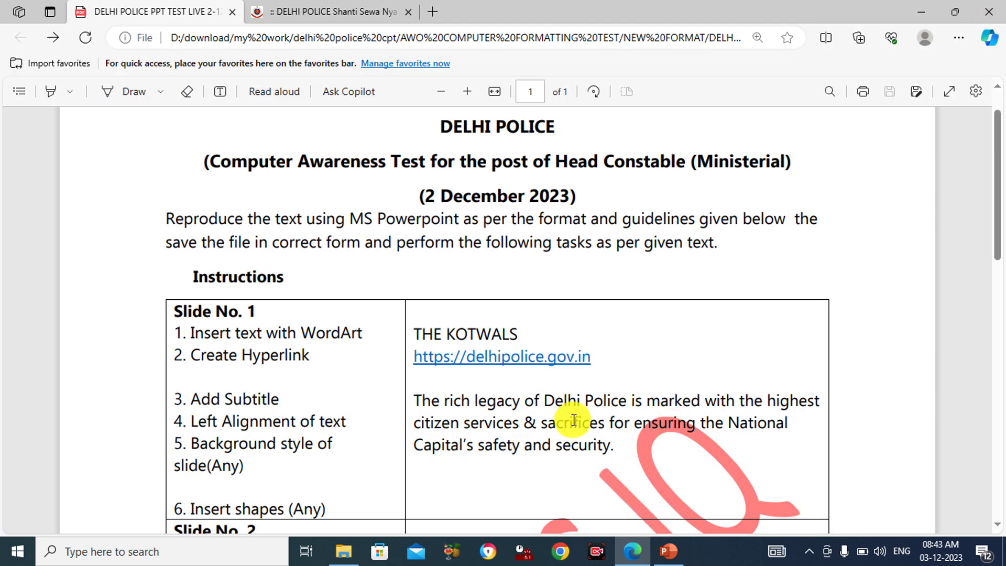
Select the Slide No. 1 subtitle paragraph in the instructions, then place the cursor in the slide's subtitle box
{"action": "scroll", "coordinate": [569, 423], "scroll_direction": "down", "scroll_amount": 2}
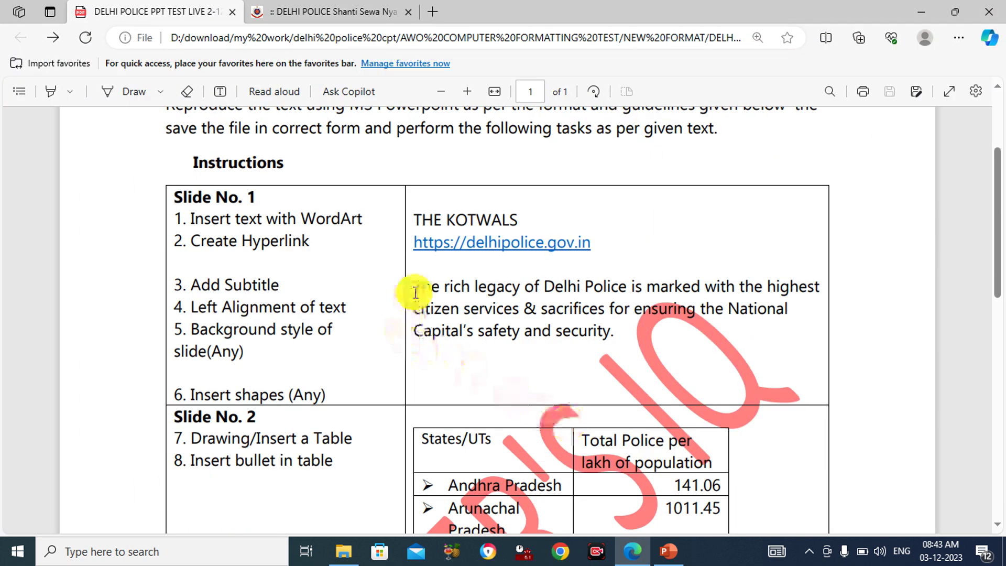
{"action": "left_click_drag", "start_coordinate": [418, 286], "coordinate": [663, 337]}
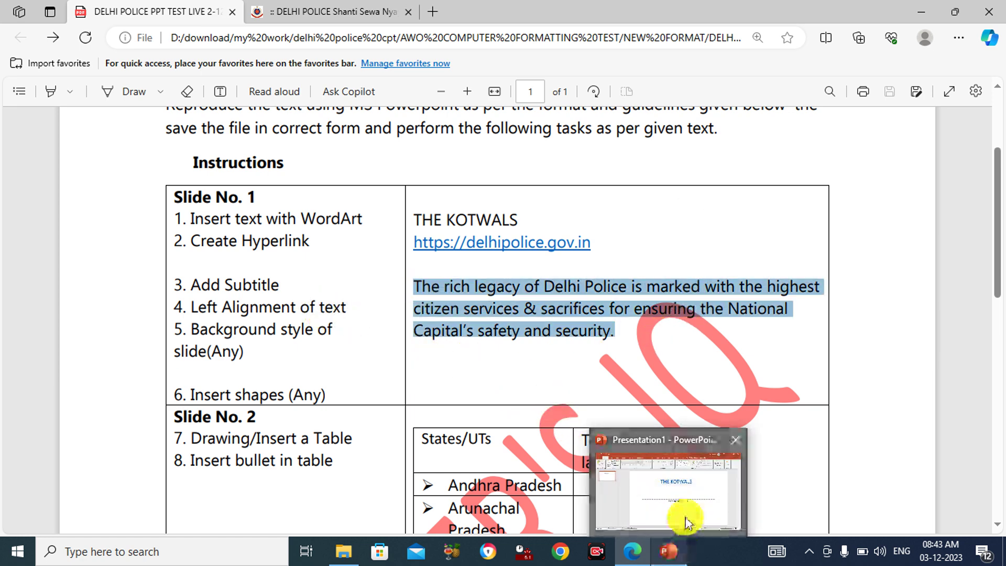
{"action": "left_click", "coordinate": [683, 520]}
{"action": "left_click", "coordinate": [553, 343]}
{"action": "type", "text": "The rick le"}
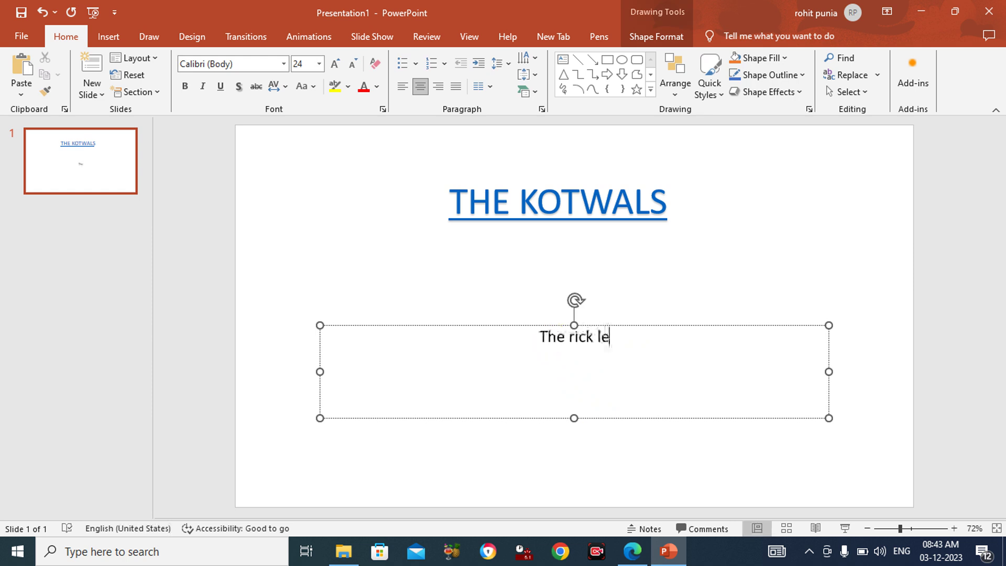
Type the subtitle '...legacy of Delhi Police is marked with the highest citizen services', fixing the typo
{"action": "type", "text": "gacy o"}
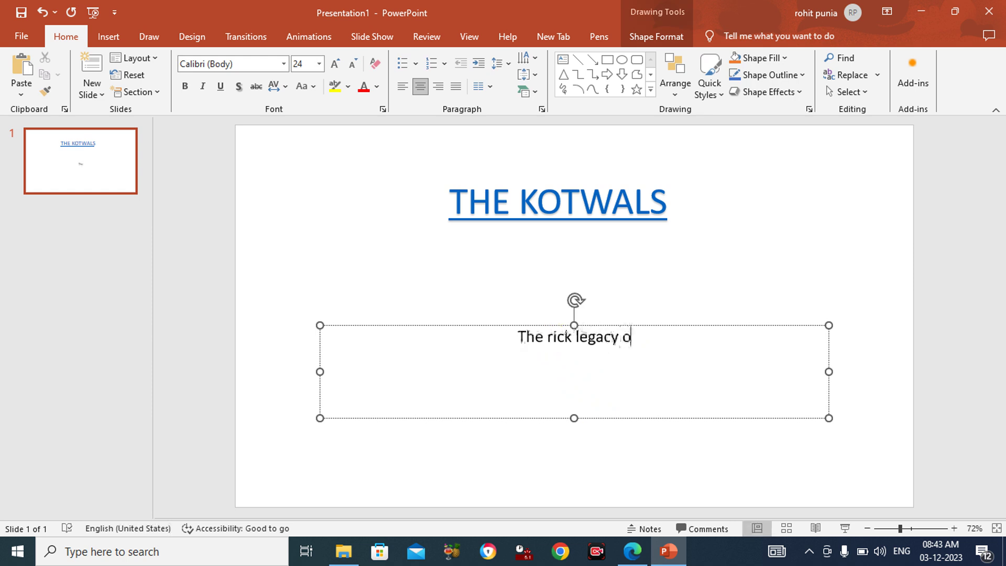
{"action": "type", "text": "f Delhi Pol"}
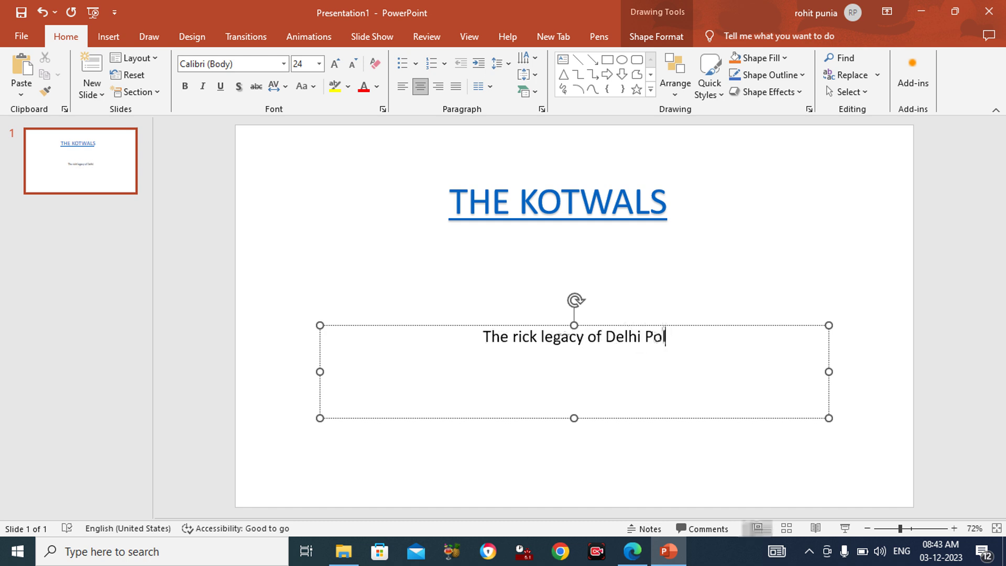
{"action": "type", "text": "ice is mark"}
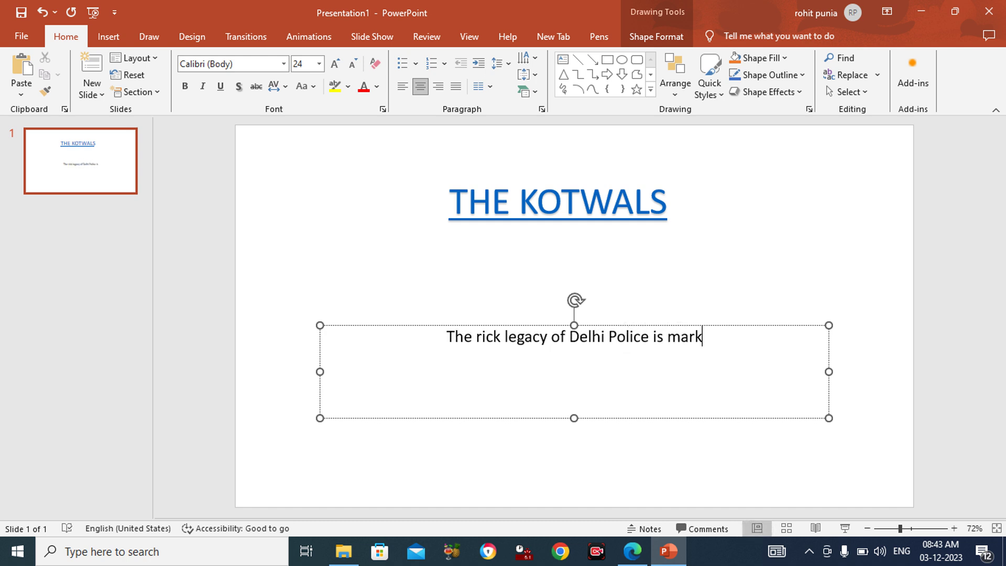
{"action": "type", "text": "ed with the highe"}
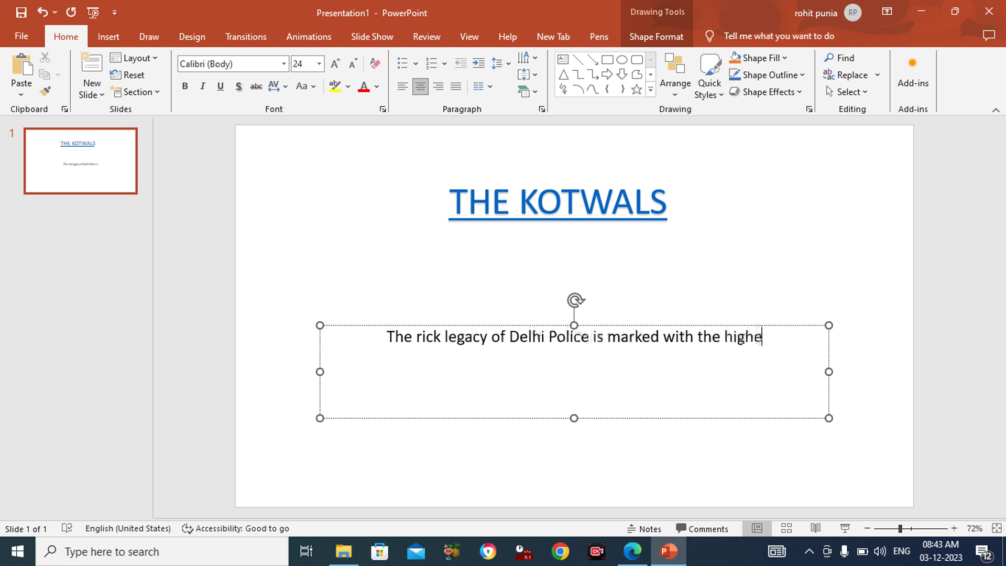
{"action": "type", "text": "st citizen s"}
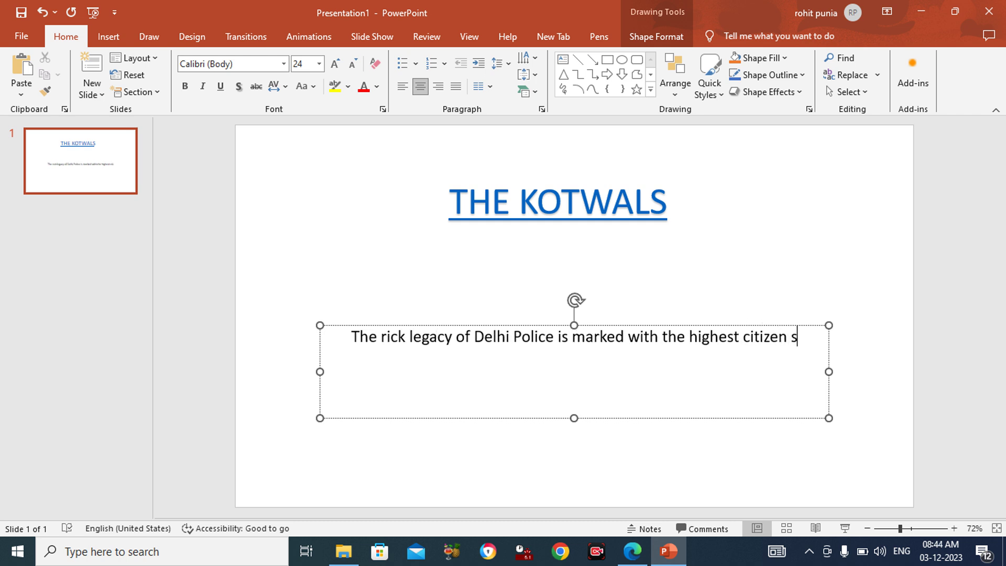
{"action": "type", "text": "erive"}
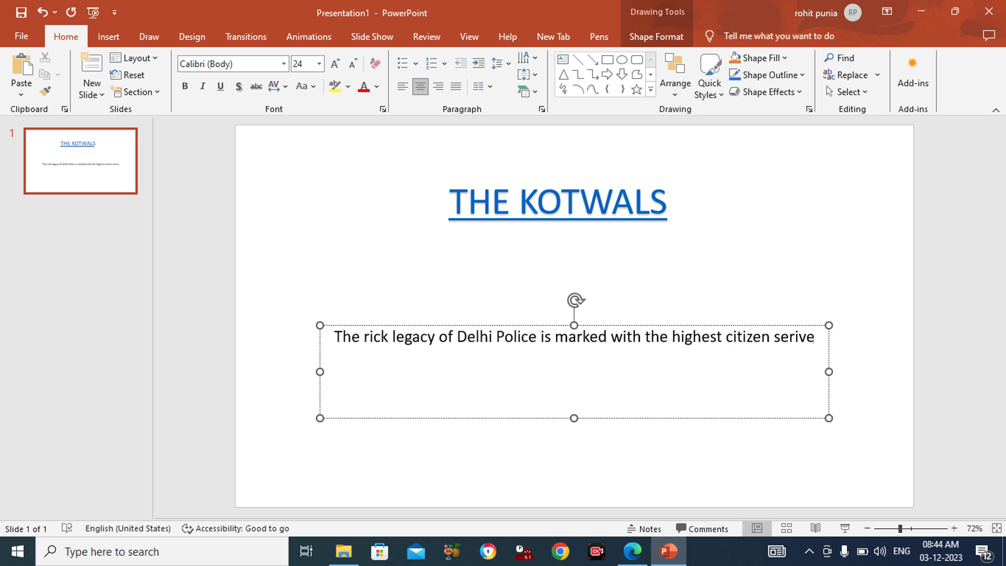
{"action": "key", "text": "BackSpace"}
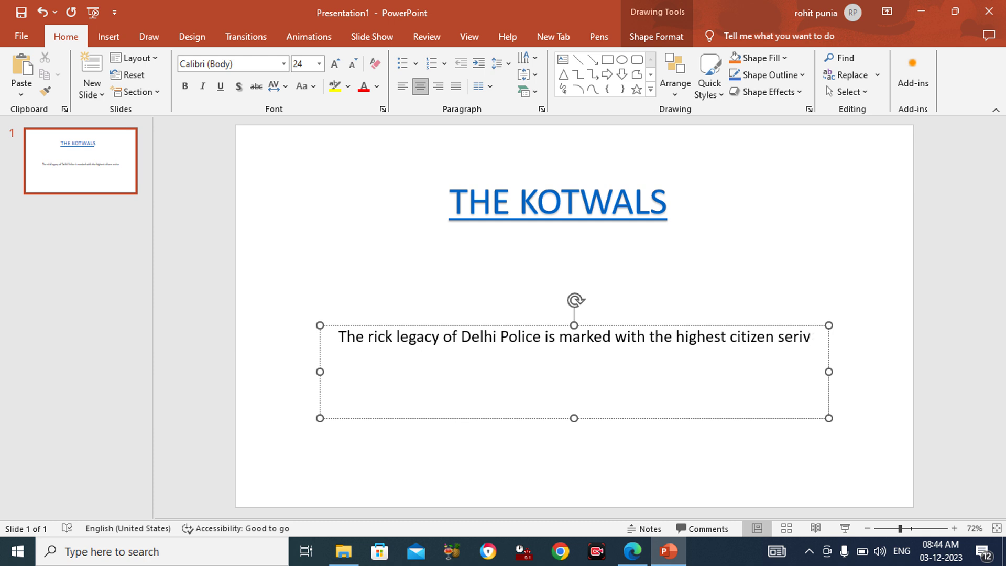
{"action": "key", "text": "BackSpace"}
{"action": "key", "text": "BackSpace"}
{"action": "type", "text": "vices"}
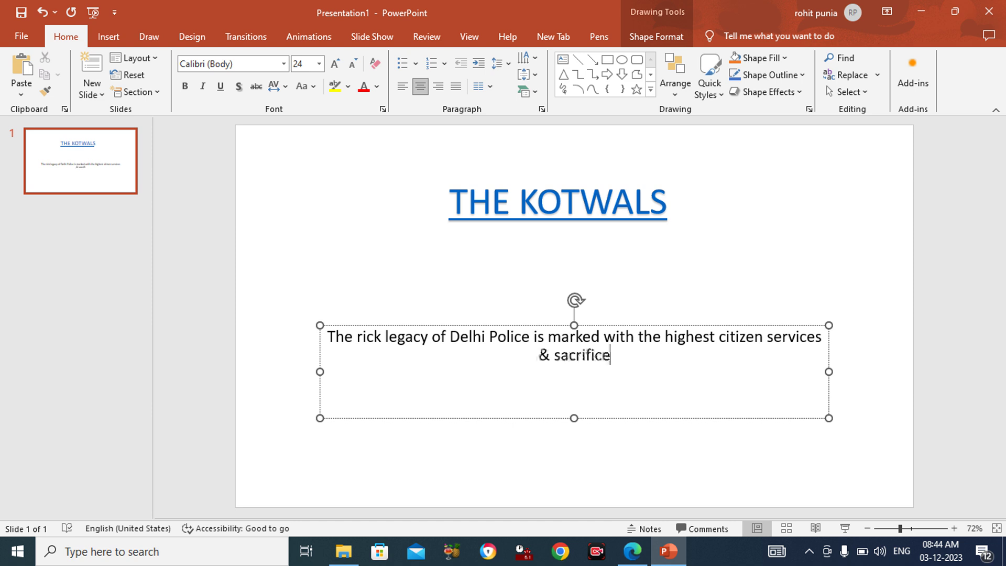
Finish the subtitle with 'for ensuring the National Capital's safety and security.', correcting typos
{"action": "type", "text": "for ensurin"}
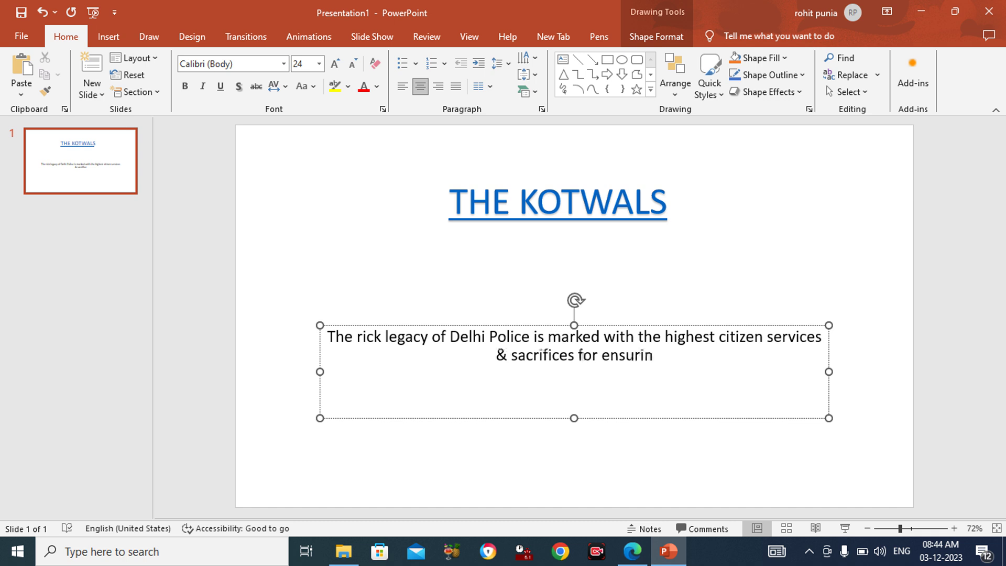
{"action": "type", "text": "g the Naiton"}
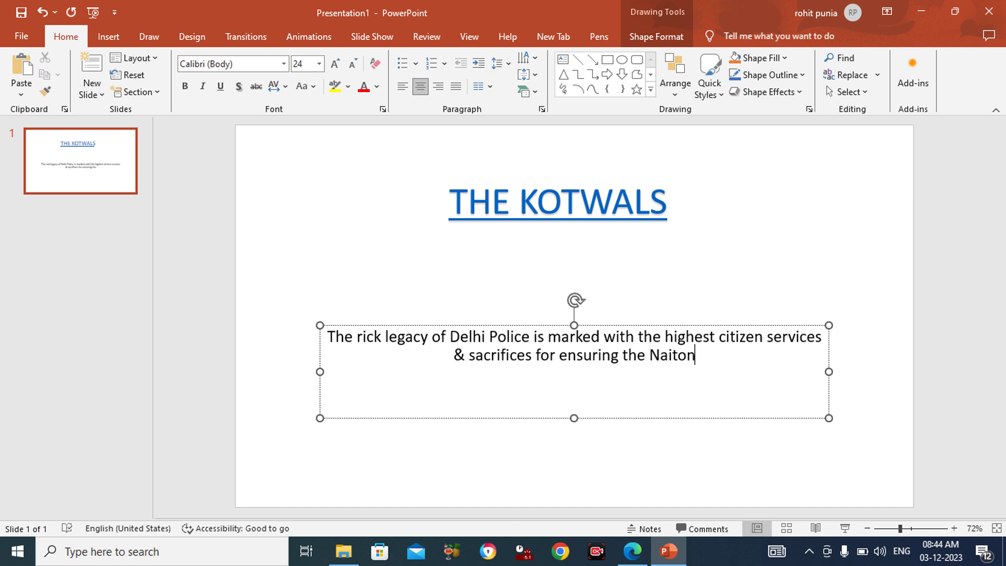
{"action": "key", "text": "BackSpace"}
{"action": "key", "text": "BackSpace"}
{"action": "key", "text": "BackSpace"}
{"action": "key", "text": "BackSpace"}
{"action": "type", "text": "tion"}
{"action": "type", "text": "al c"}
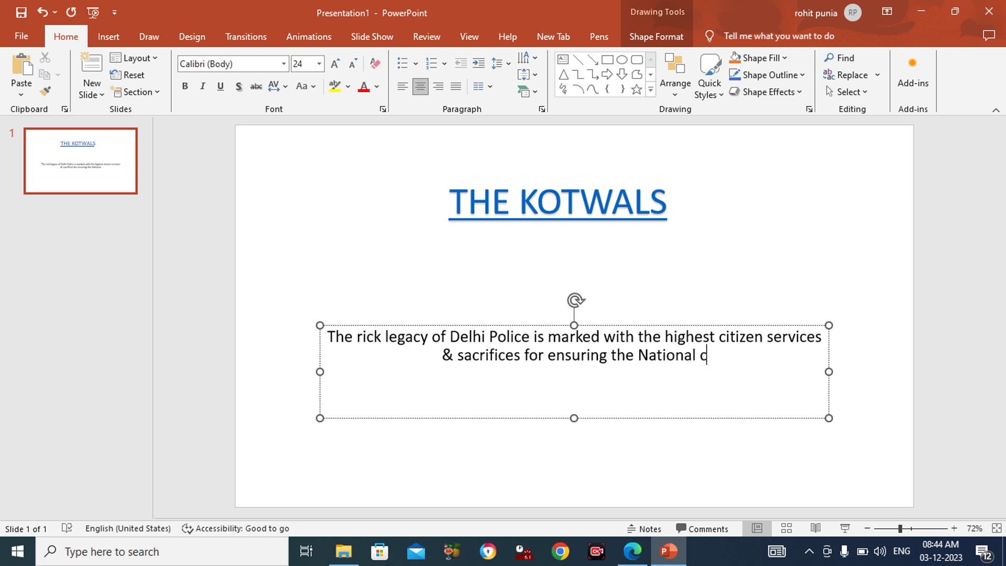
{"action": "type", "text": "P"}
{"action": "key", "text": "BackSpace"}
{"action": "key", "text": "BackSpace"}
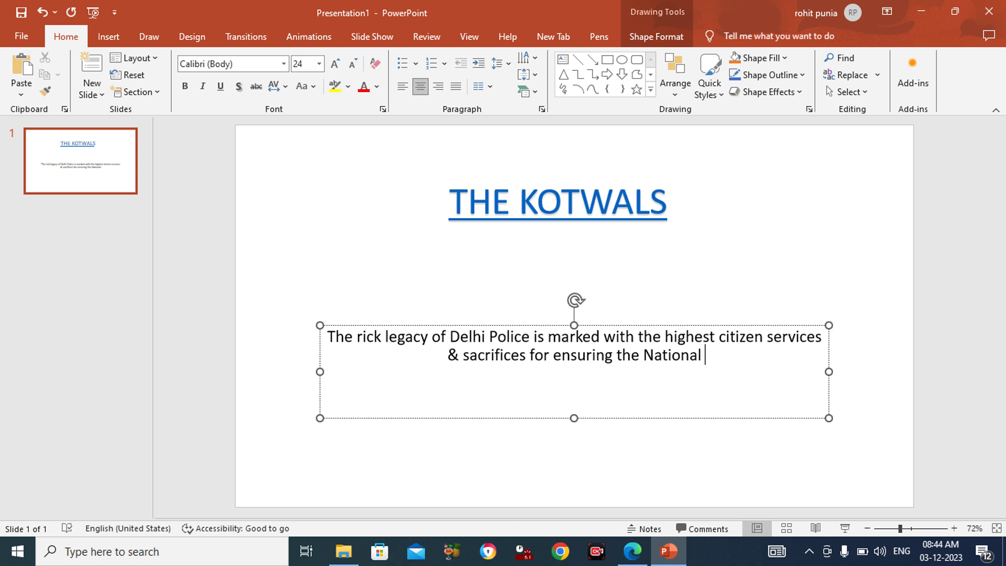
{"action": "type", "text": "Capti"}
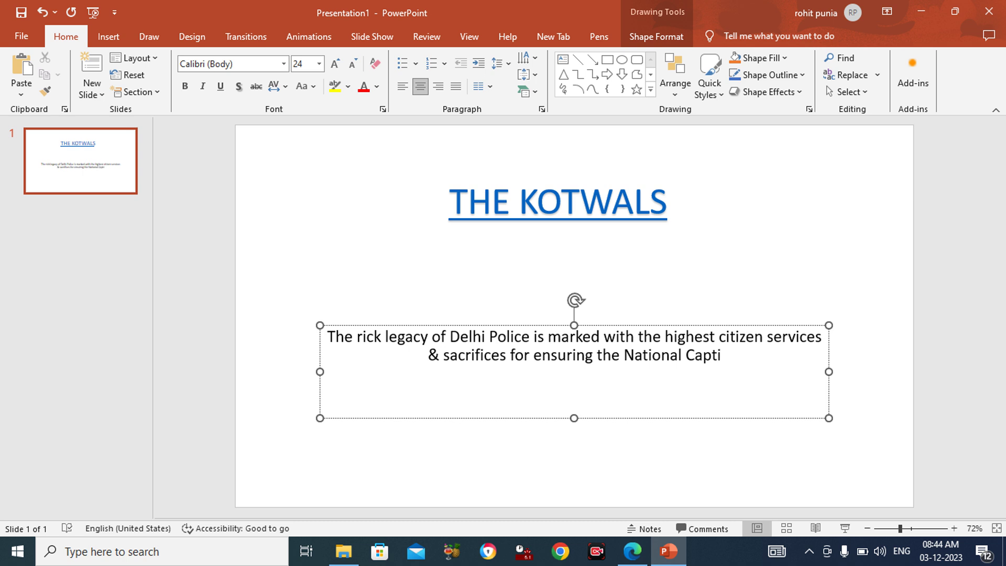
{"action": "key", "text": "BackSpace"}
{"action": "key", "text": "BackSpace"}
{"action": "type", "text": "ital"}
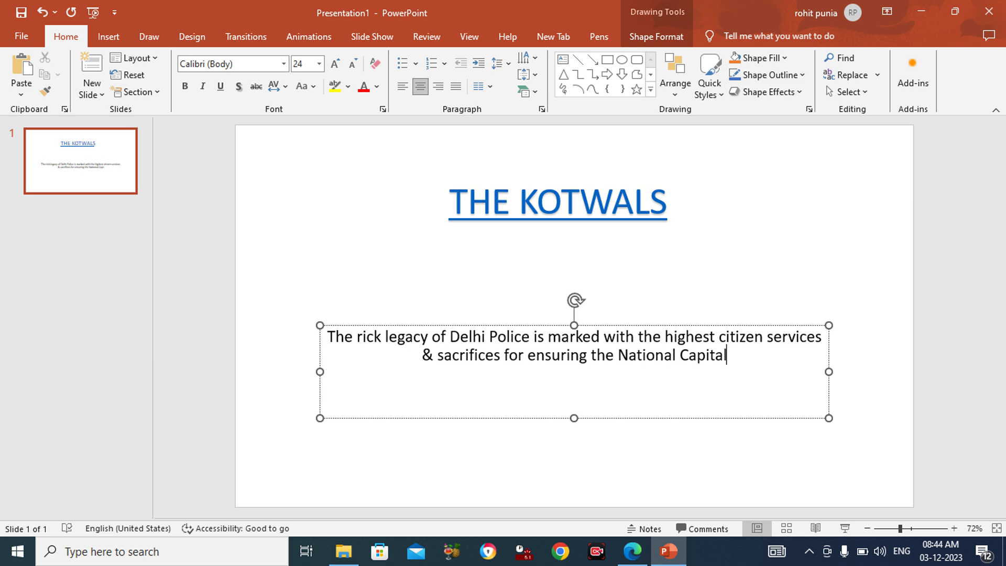
{"action": "type", "text": "s"}
{"action": "key", "text": "BackSpace"}
{"action": "type", "text": "'s "}
{"action": "type", "text": "sa"}
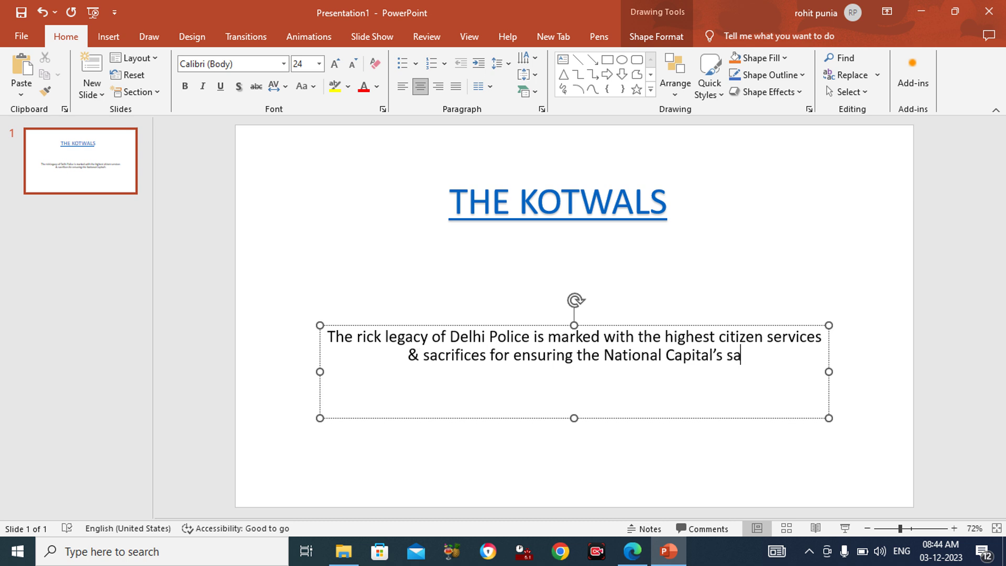
{"action": "type", "text": "fety and secu"}
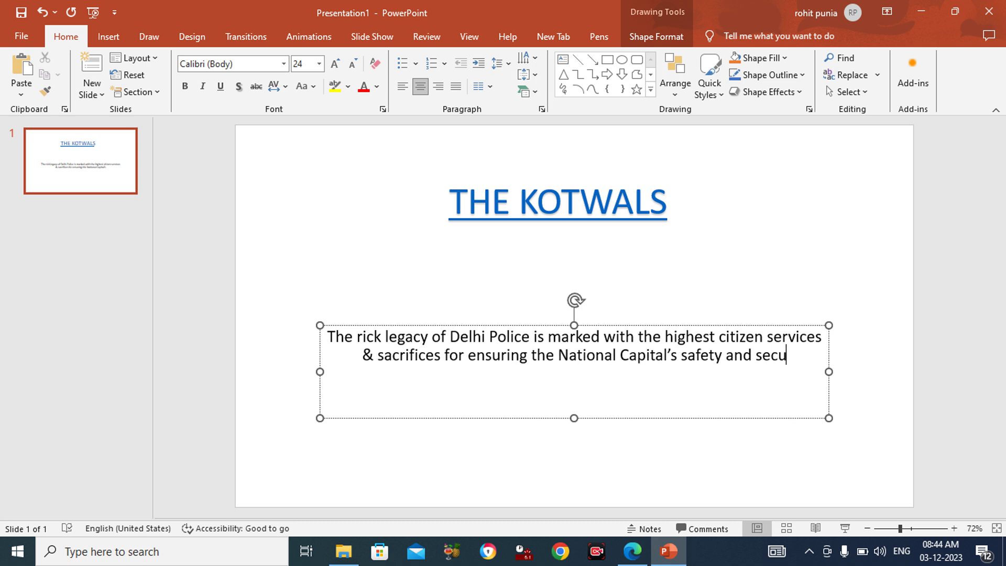
{"action": "type", "text": "rity."}
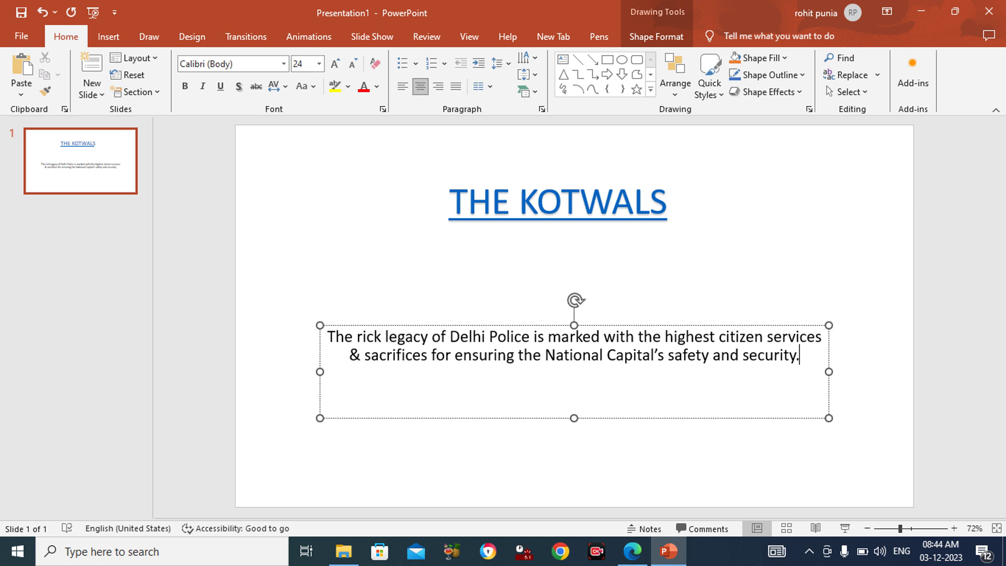
Left-align the subtitle paragraph and move its text box higher on the slide
{"action": "left_click_drag", "start_coordinate": [331, 337], "coordinate": [808, 360]}
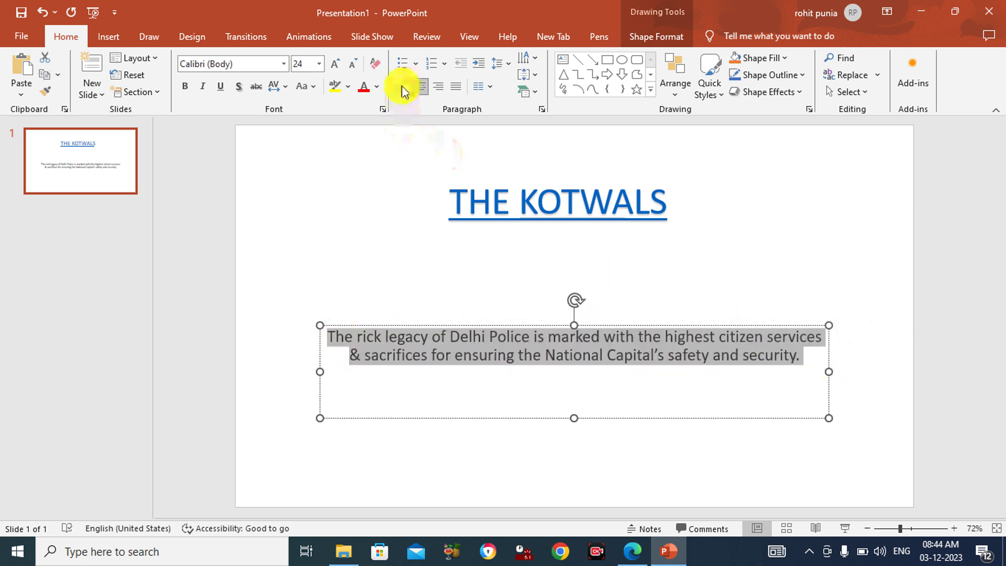
{"action": "left_click", "coordinate": [402, 88]}
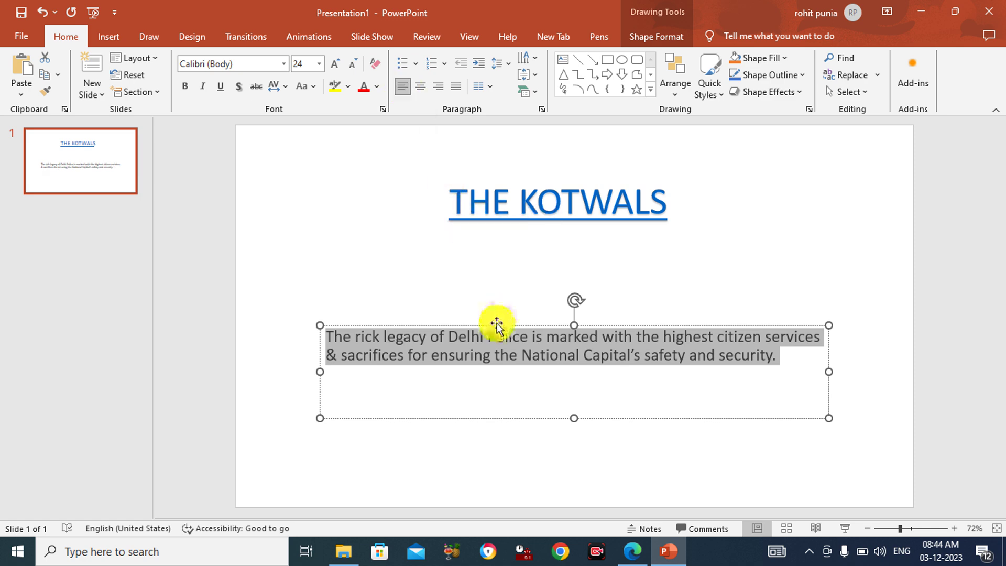
{"action": "left_click_drag", "start_coordinate": [496, 326], "coordinate": [495, 282]}
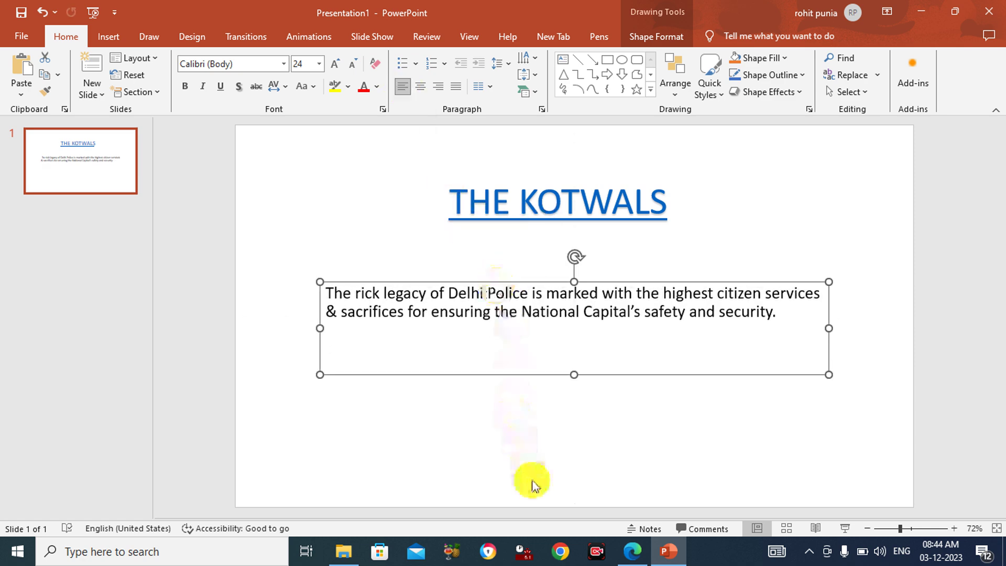
{"action": "left_click", "coordinate": [636, 561]}
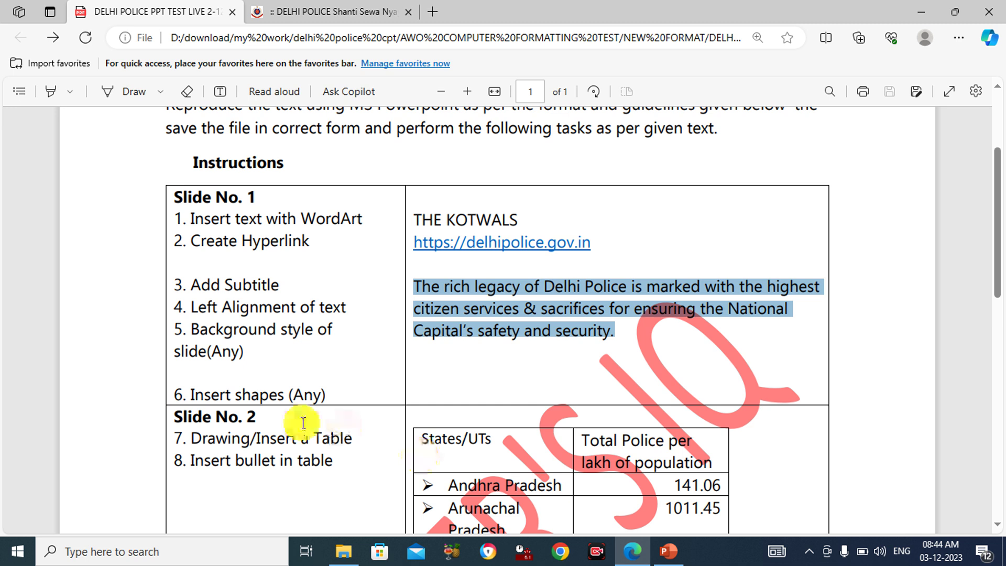
Check the 'Insert shapes (Any)' instruction in the PDF, then return to the presentation
{"action": "left_click", "coordinate": [209, 394]}
{"action": "left_click_drag", "start_coordinate": [209, 394], "coordinate": [329, 404]}
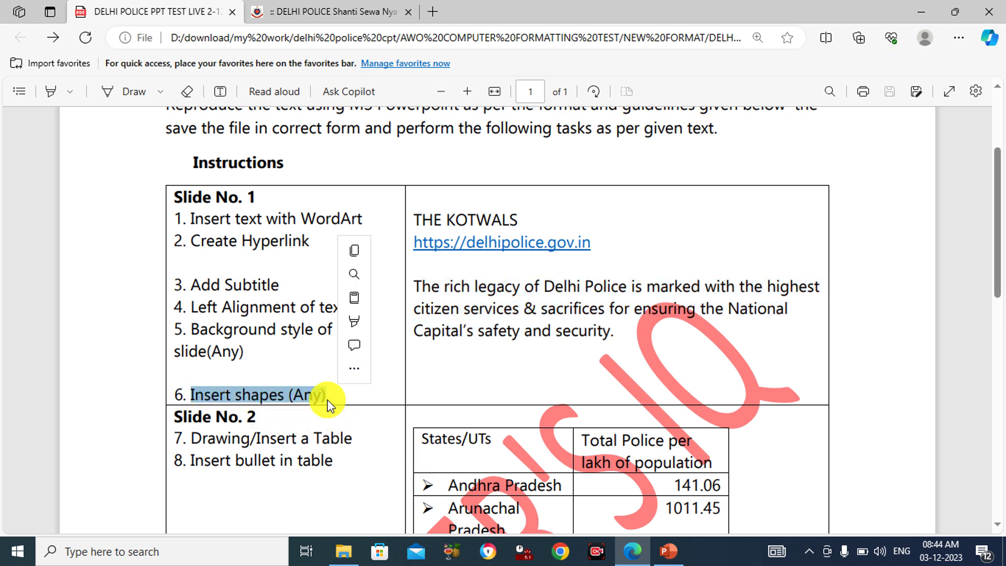
{"action": "left_click", "coordinate": [248, 348]}
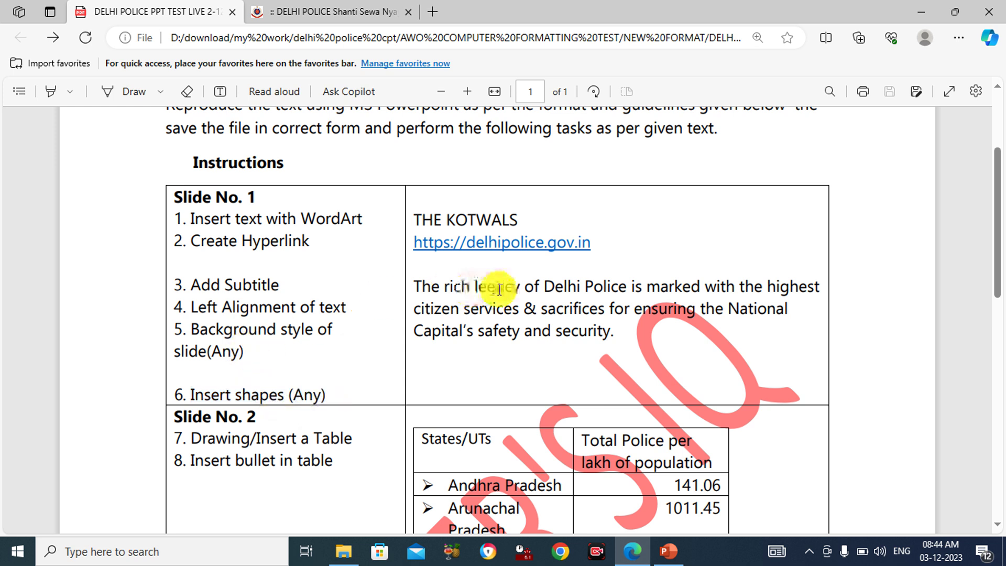
{"action": "mouse_move", "coordinate": [668, 552]}
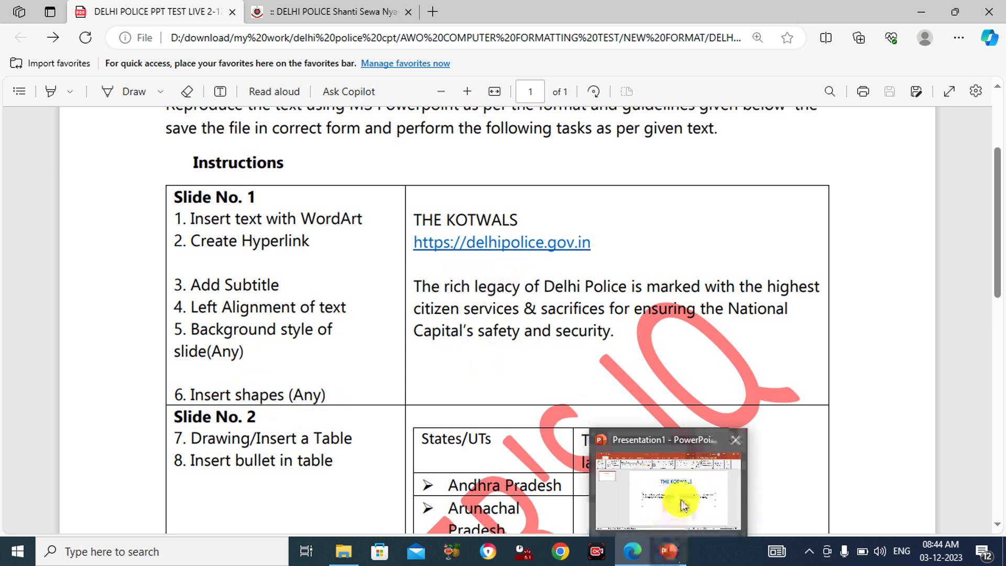
{"action": "left_click", "coordinate": [675, 498]}
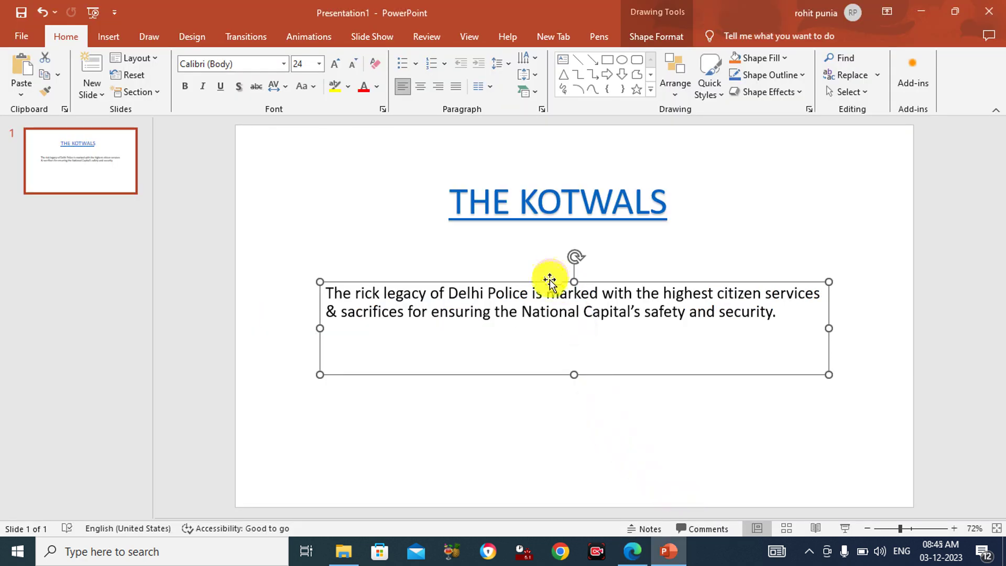
Raise the body text box and draw a cube shape beneath it on the slide
{"action": "left_click_drag", "start_coordinate": [549, 281], "coordinate": [548, 254]}
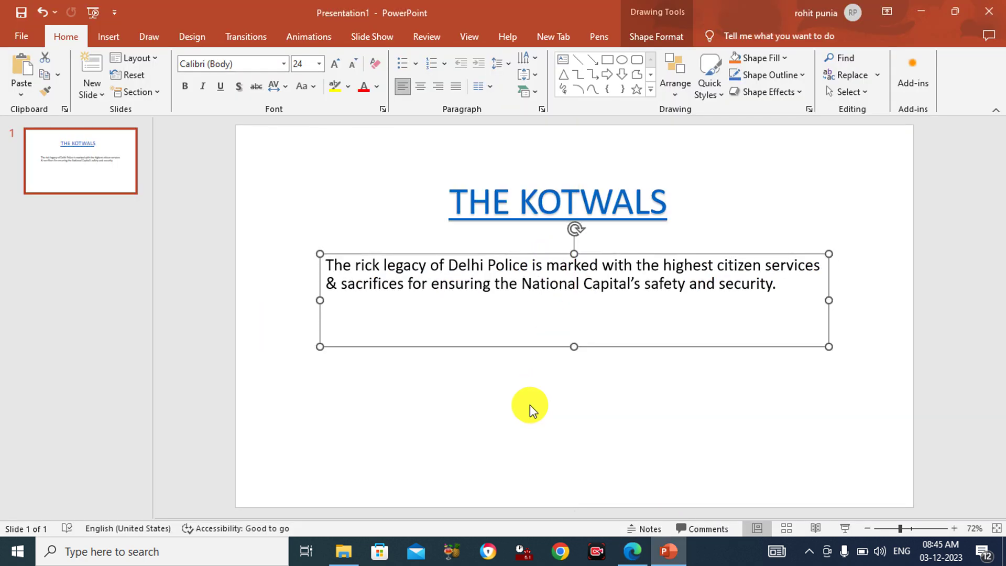
{"action": "left_click", "coordinate": [531, 419]}
{"action": "left_click", "coordinate": [112, 35]}
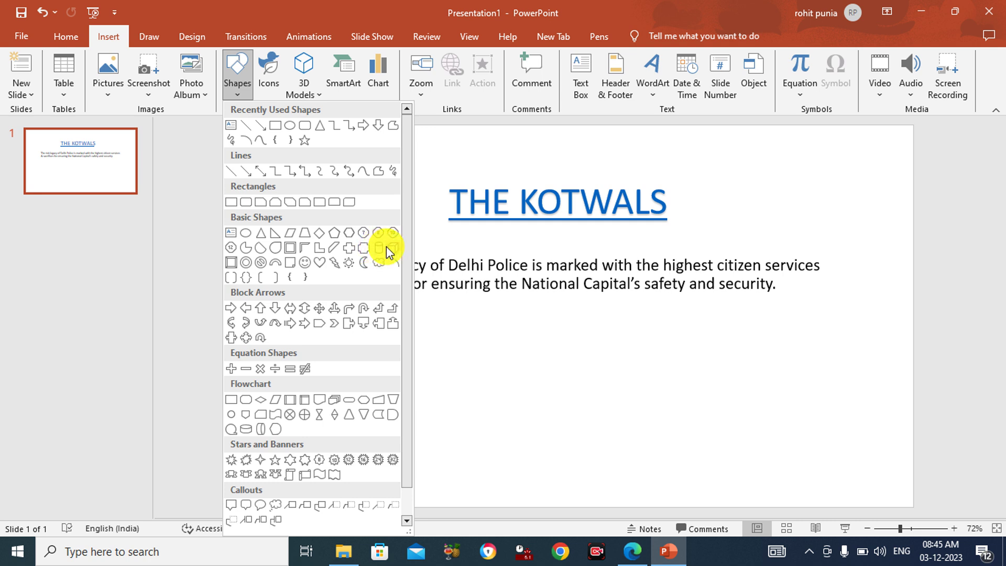
{"action": "left_click", "coordinate": [378, 233]}
{"action": "left_click_drag", "start_coordinate": [480, 341], "coordinate": [697, 438]}
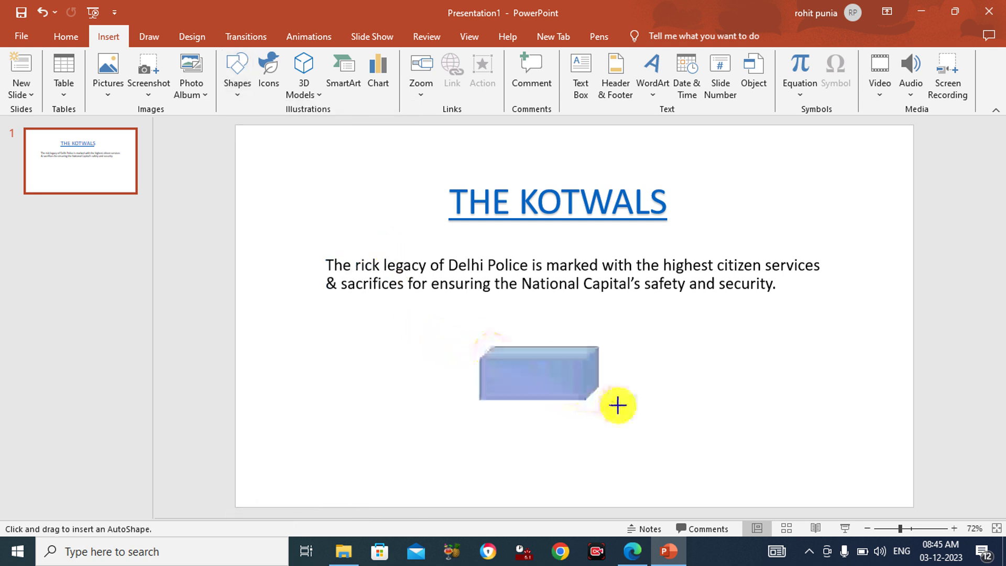
{"action": "left_click_drag", "start_coordinate": [611, 417], "coordinate": [587, 417]}
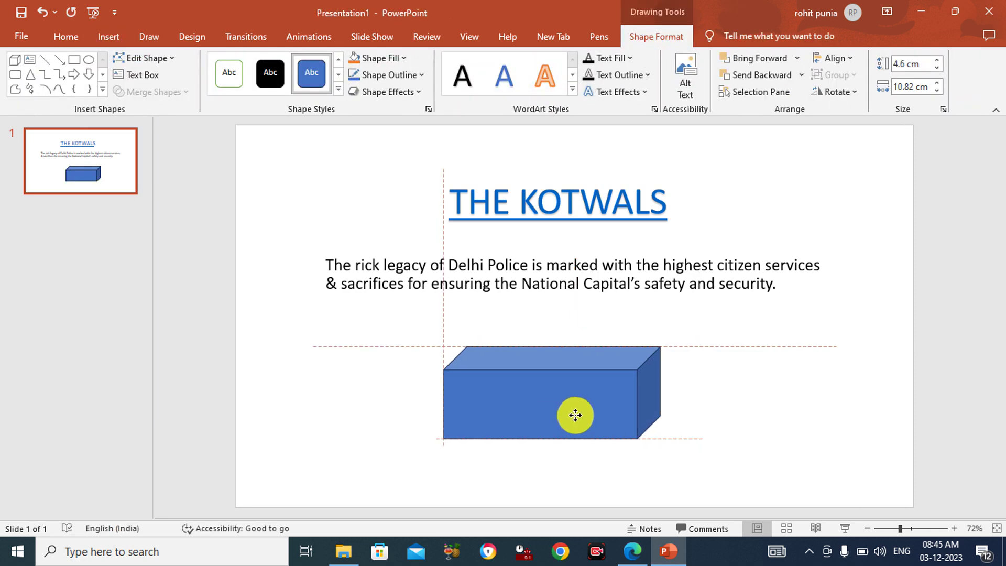
{"action": "left_click", "coordinate": [741, 406]}
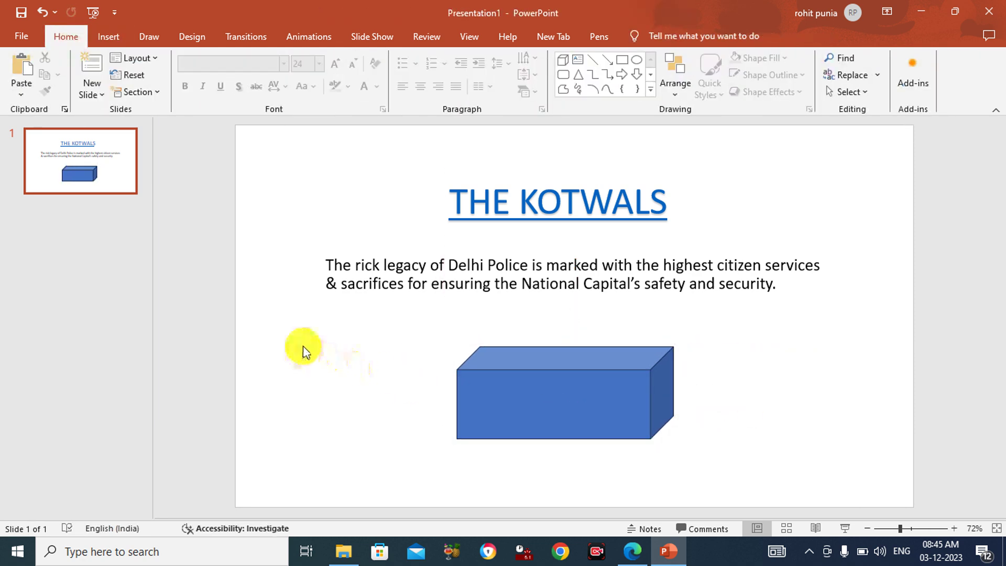
{"action": "left_click", "coordinate": [627, 551]}
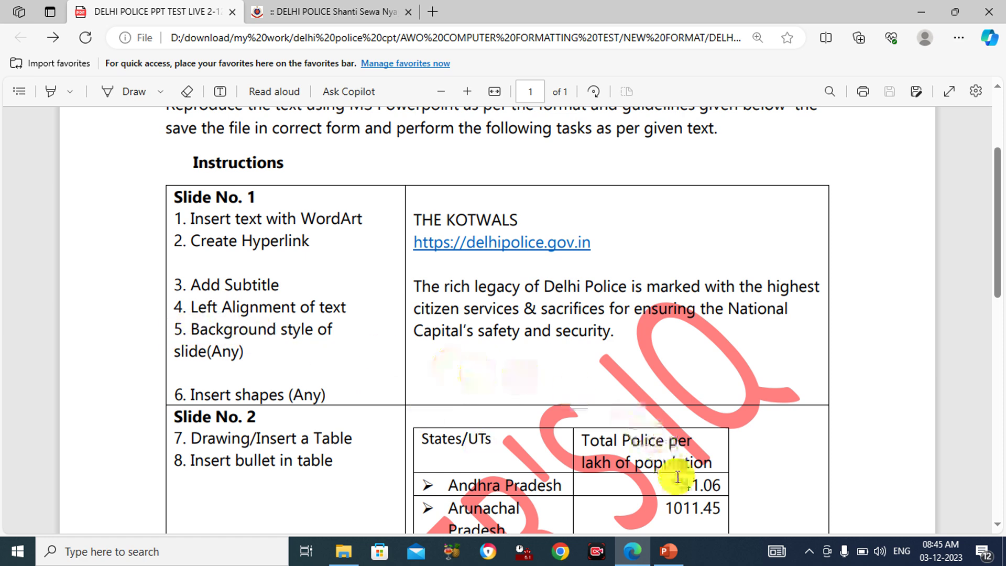
Give the slide background a light blue gradient fill via Format Background
{"action": "mouse_move", "coordinate": [669, 552]}
{"action": "left_click", "coordinate": [674, 504]}
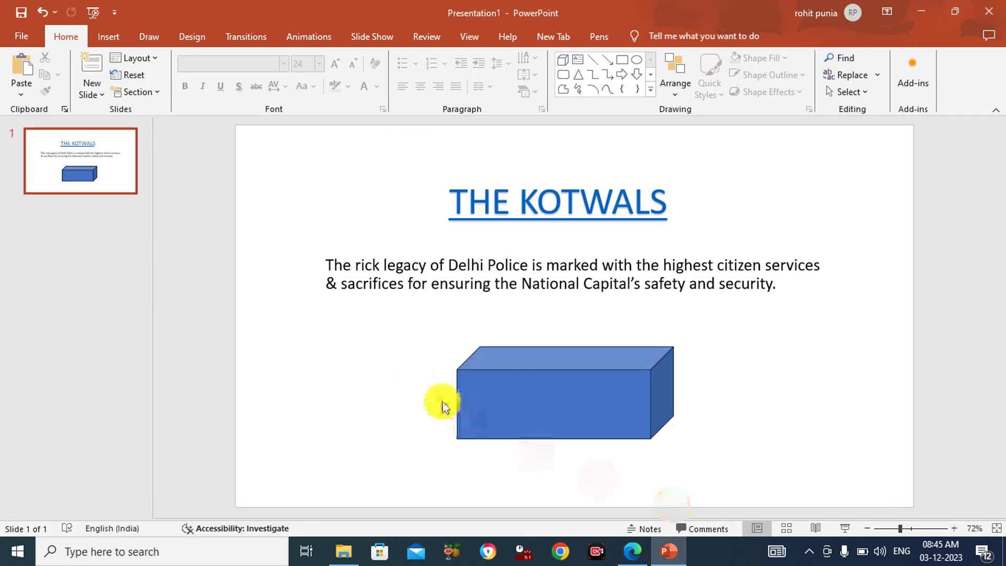
{"action": "right_click", "coordinate": [329, 358]}
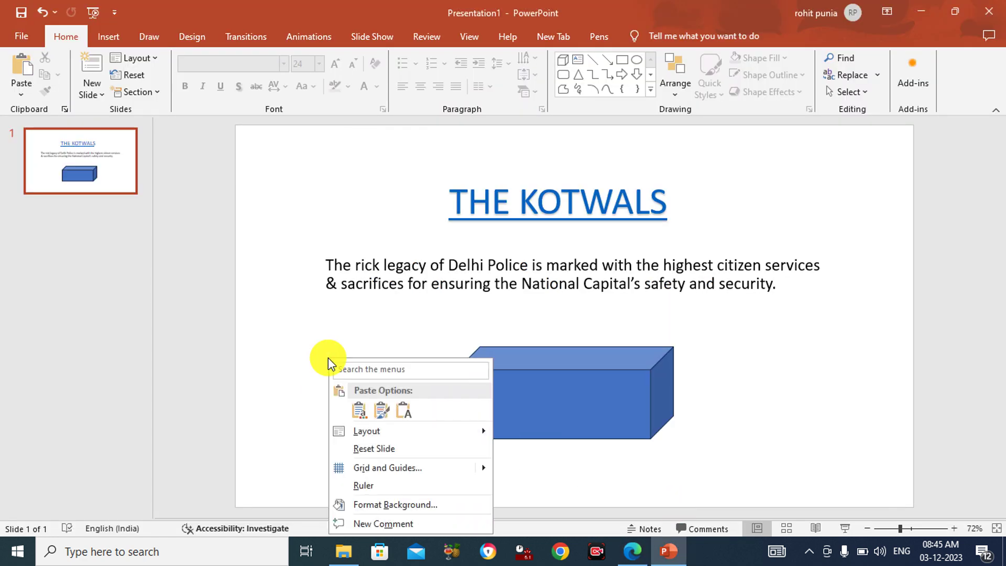
{"action": "left_click", "coordinate": [388, 506]}
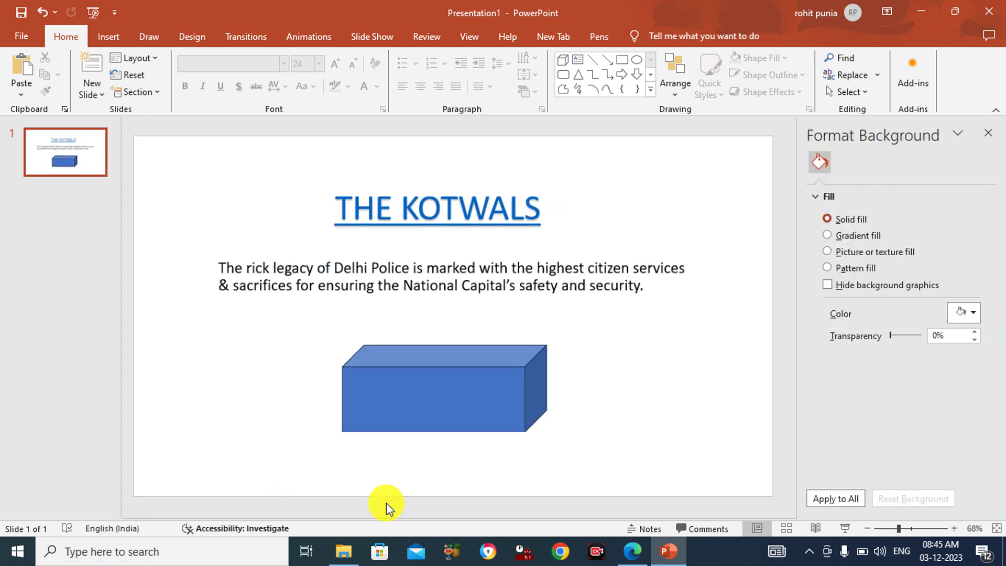
{"action": "left_click", "coordinate": [973, 313]}
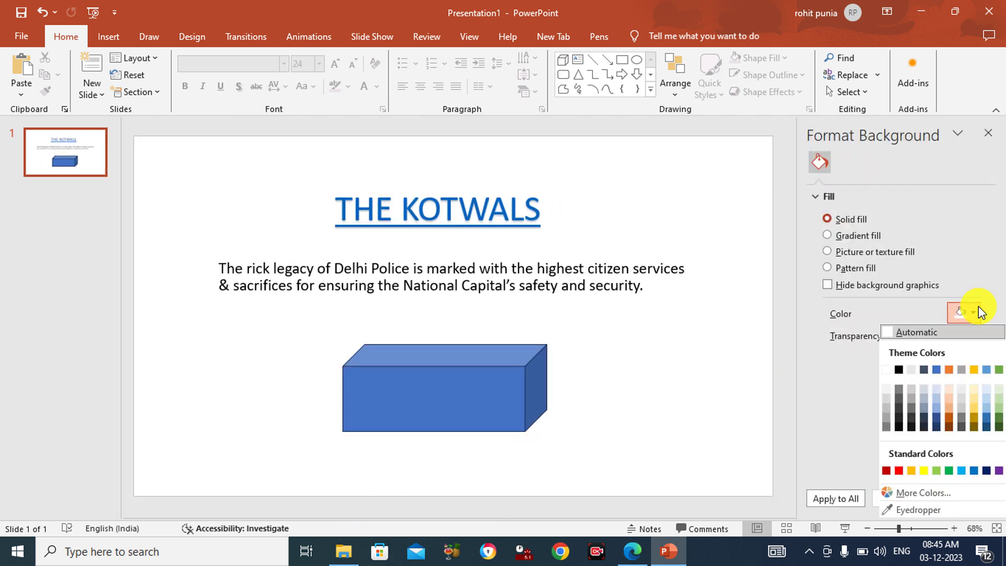
{"action": "left_click", "coordinate": [827, 235]}
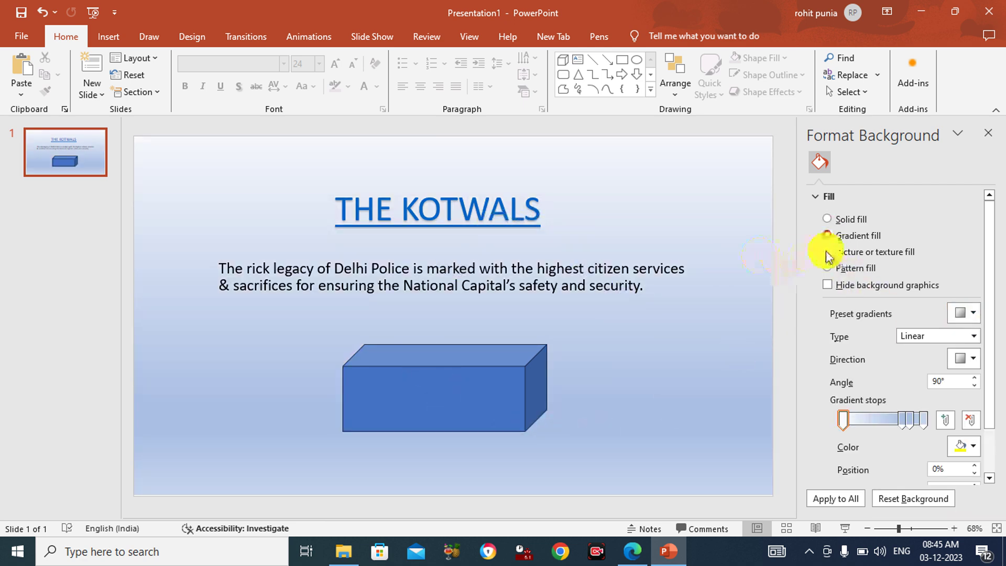
{"action": "left_click", "coordinate": [827, 252]}
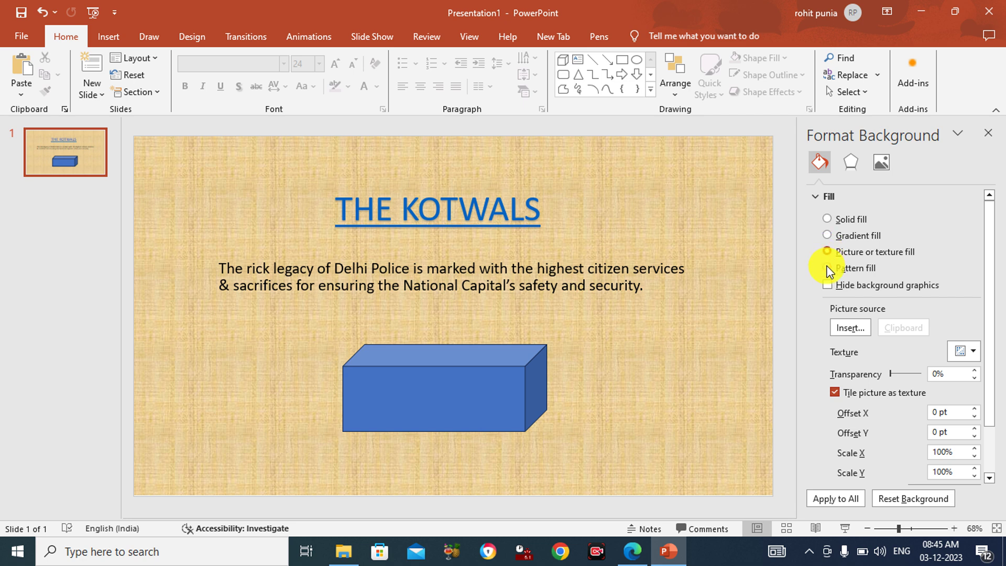
{"action": "left_click", "coordinate": [828, 268]}
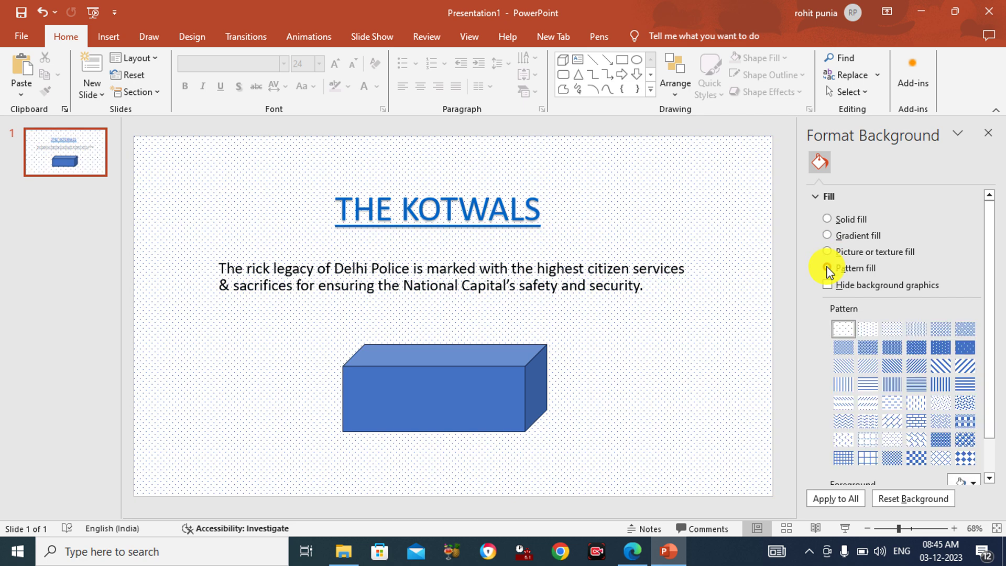
{"action": "left_click", "coordinate": [827, 236]}
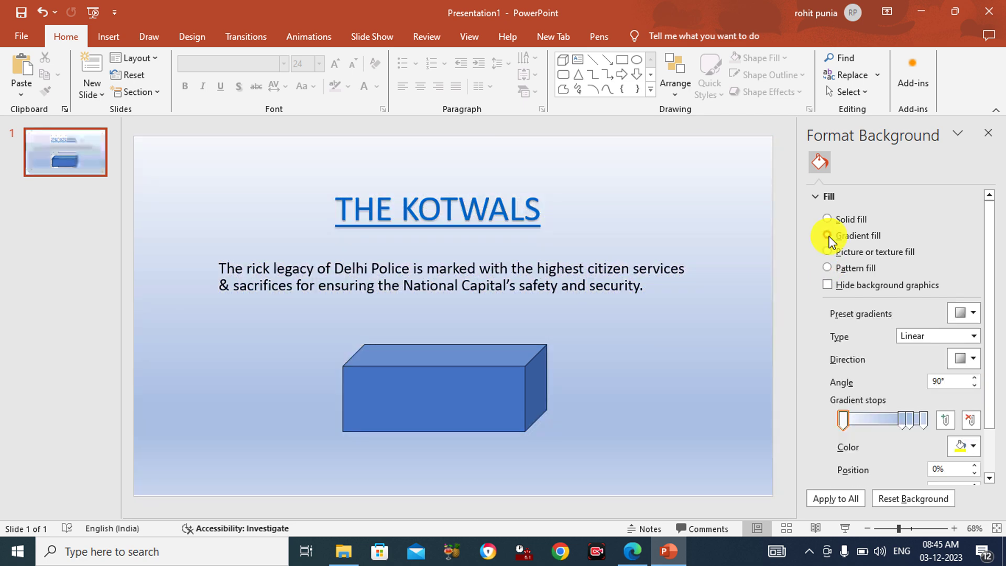
{"action": "left_click", "coordinate": [988, 133]}
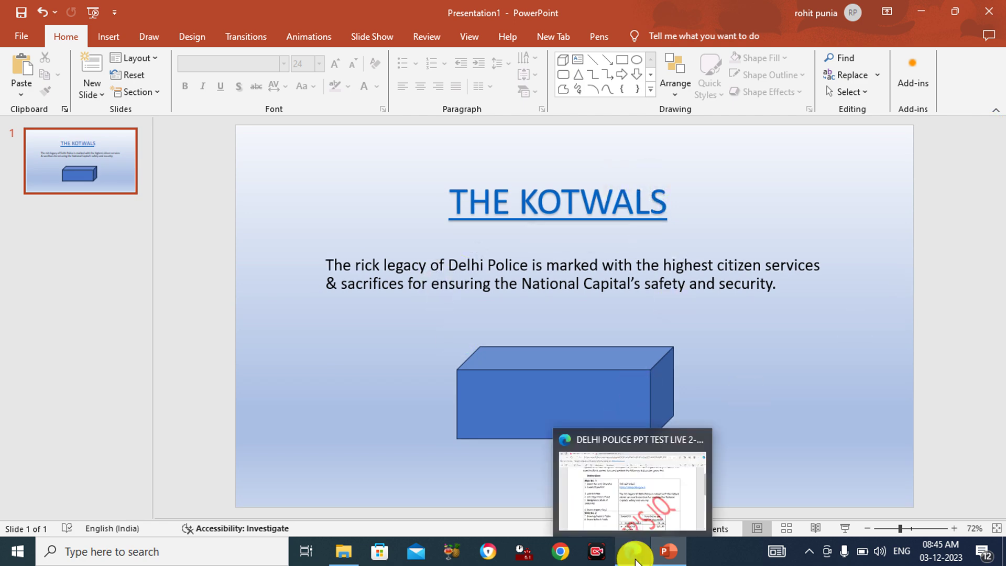
{"action": "left_click", "coordinate": [634, 557]}
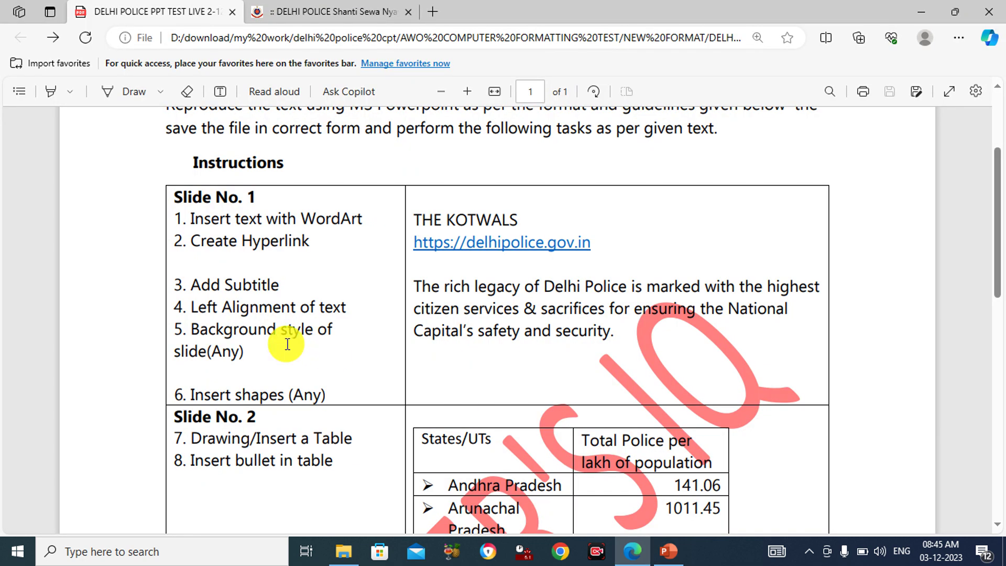
Scroll the task PDF to the Slide No. 2 police-per-lakh table, then go back to PowerPoint
{"action": "scroll", "coordinate": [455, 387], "scroll_direction": "down", "scroll_amount": 3}
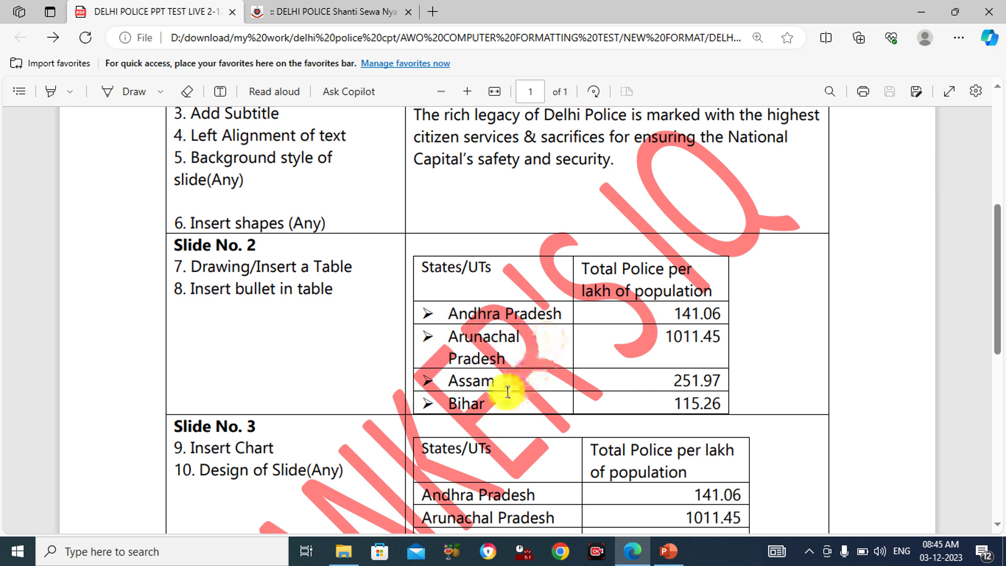
{"action": "mouse_move", "coordinate": [669, 552]}
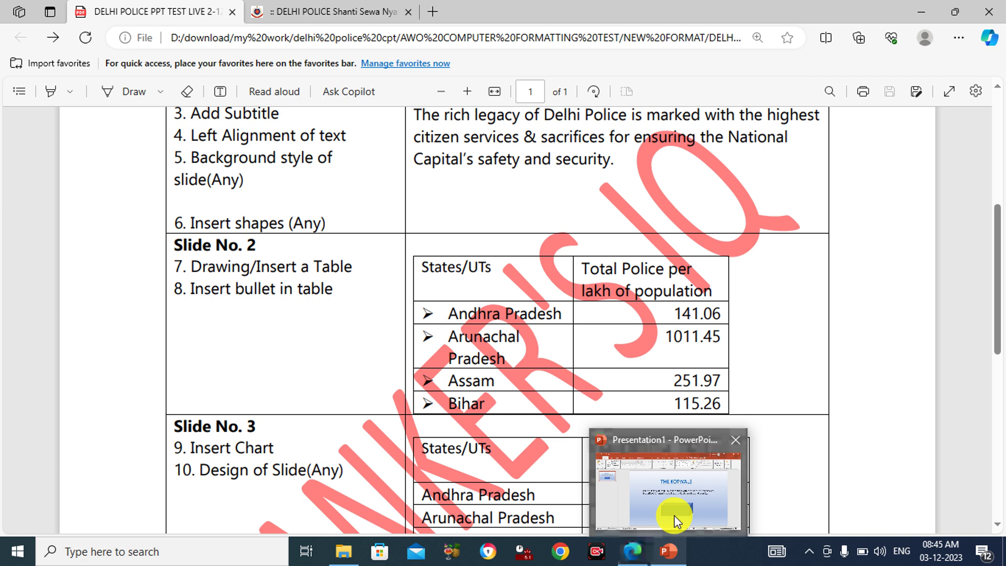
{"action": "left_click", "coordinate": [669, 517]}
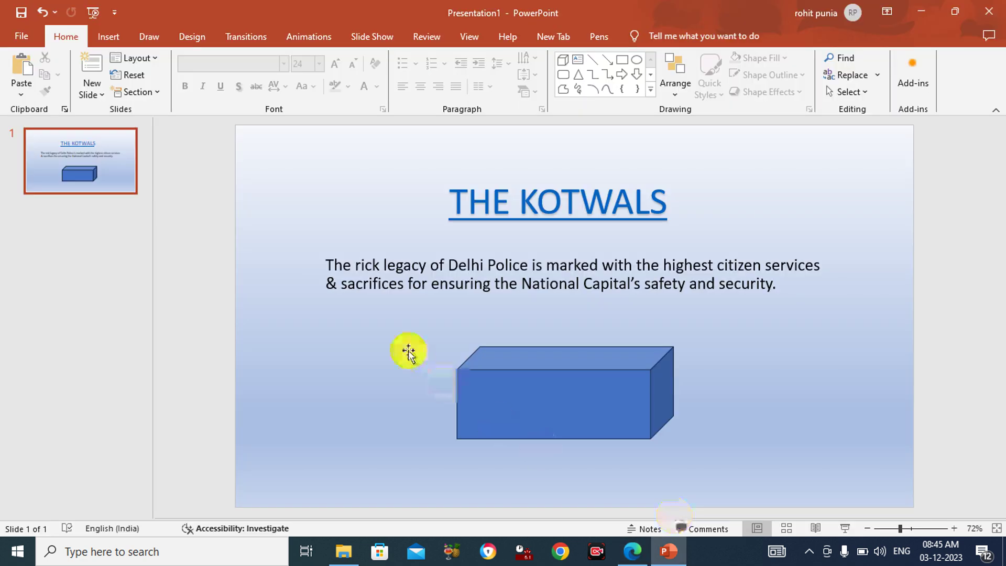
Add a blank slide 2 and insert a 2-column, 5-row table on it
{"action": "left_click", "coordinate": [106, 99]}
{"action": "left_click", "coordinate": [137, 281]}
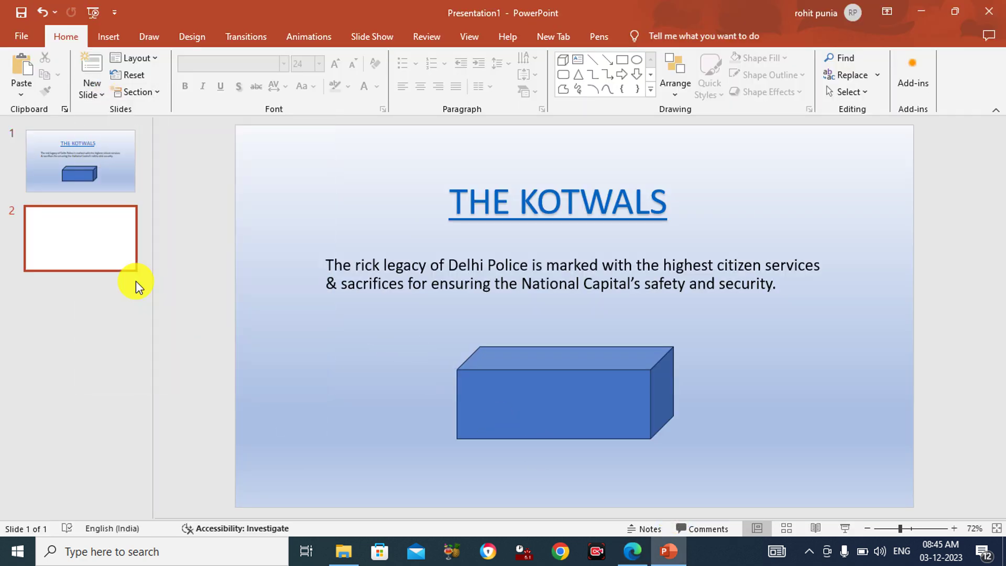
{"action": "left_click", "coordinate": [111, 38]}
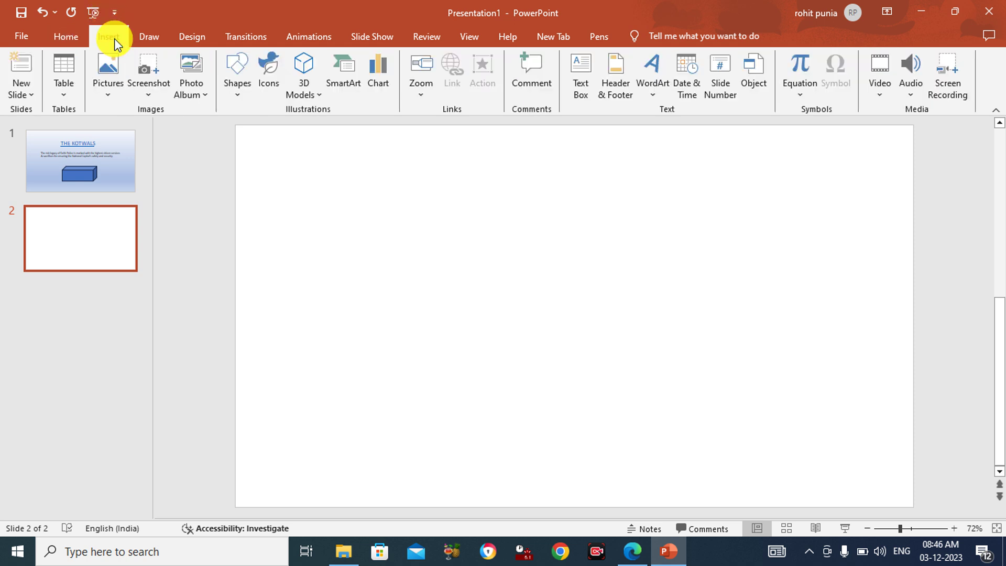
{"action": "left_click", "coordinate": [65, 95]}
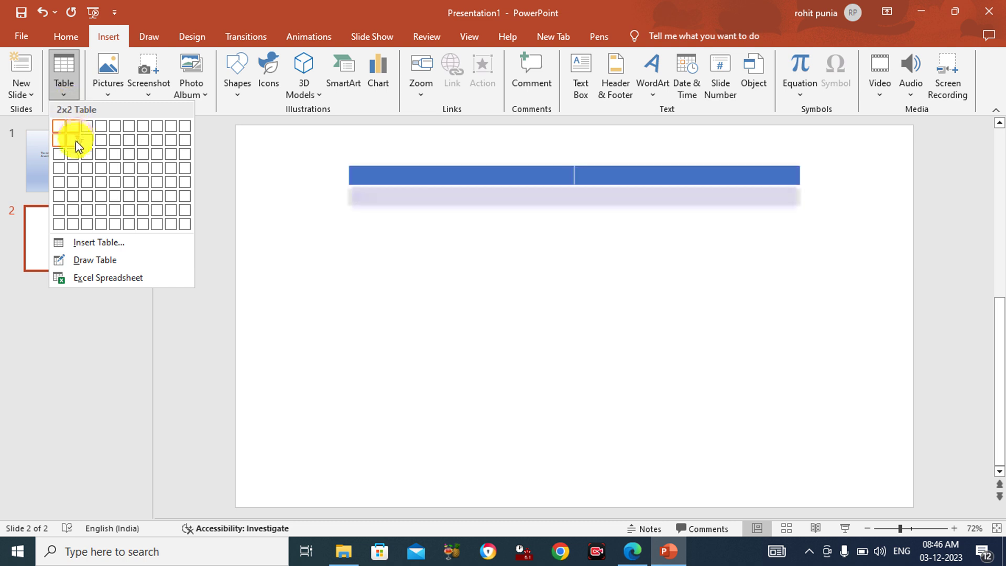
{"action": "left_click", "coordinate": [75, 178]}
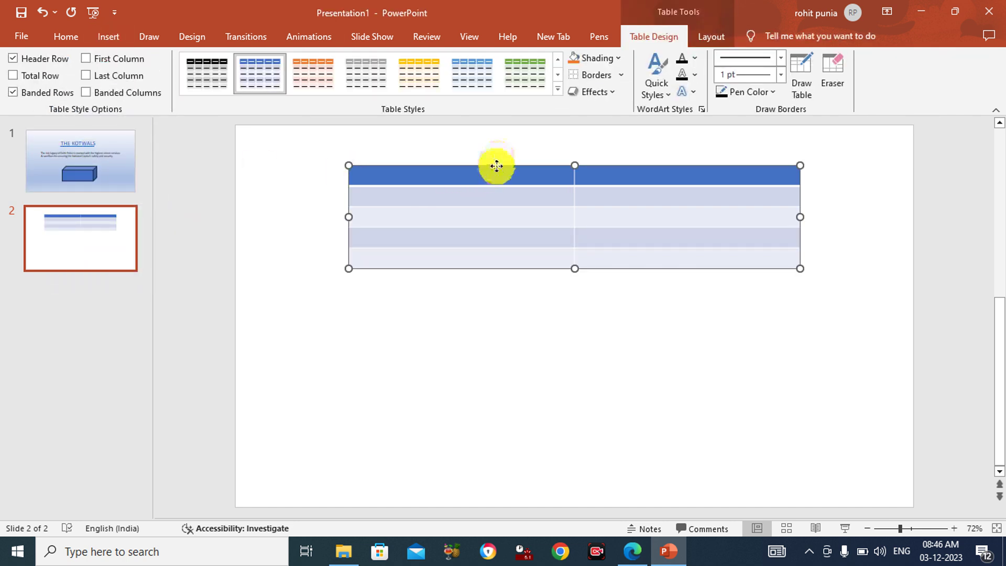
Move the table lower and enter the headers 'States' and 'Total Police per lakh of population'
{"action": "left_click_drag", "start_coordinate": [497, 166], "coordinate": [496, 214]}
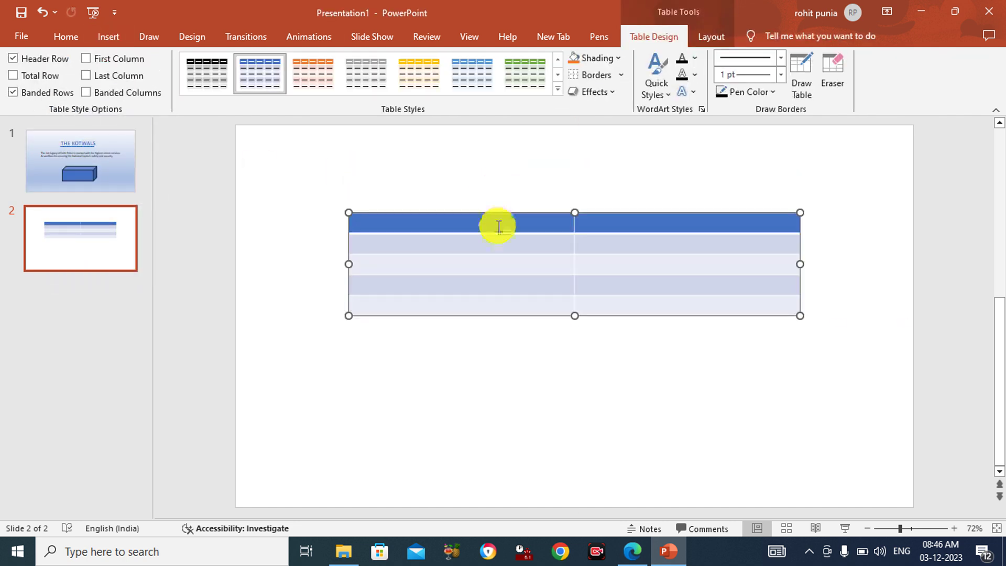
{"action": "left_click", "coordinate": [499, 226]}
{"action": "type", "text": "S"}
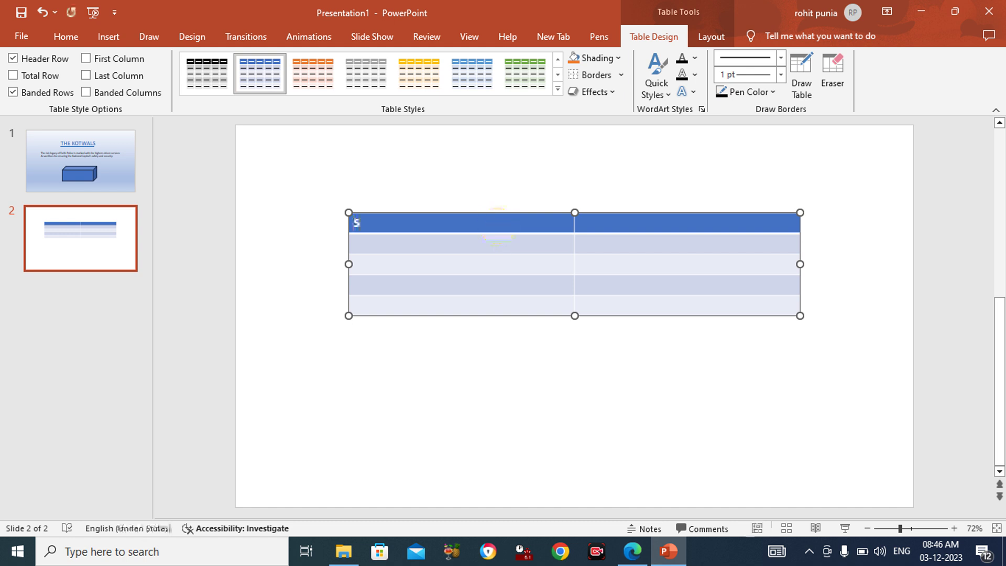
{"action": "type", "text": "tates/UTs"}
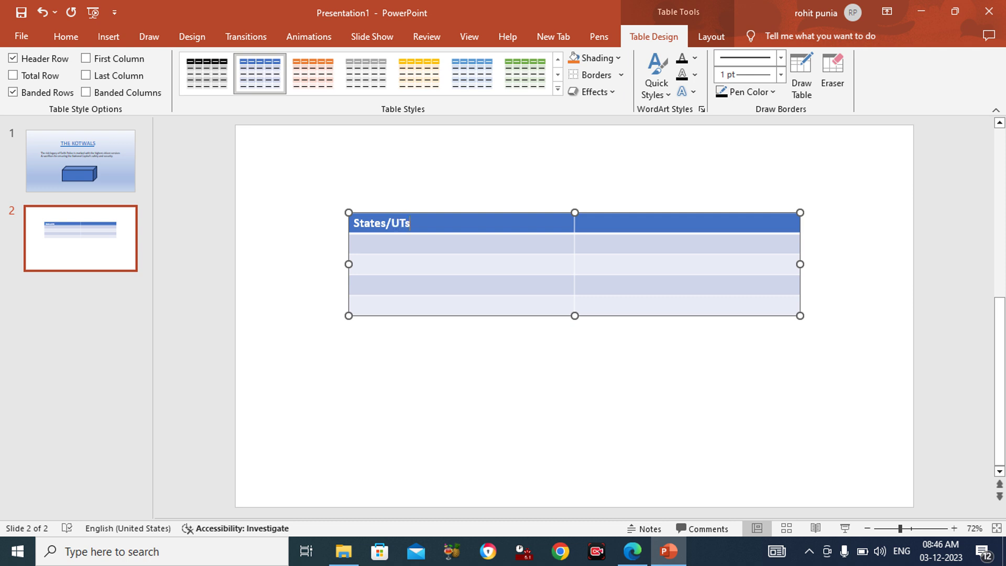
{"action": "key", "text": "Tab"}
{"action": "type", "text": "Total"}
{"action": "type", "text": " Police"}
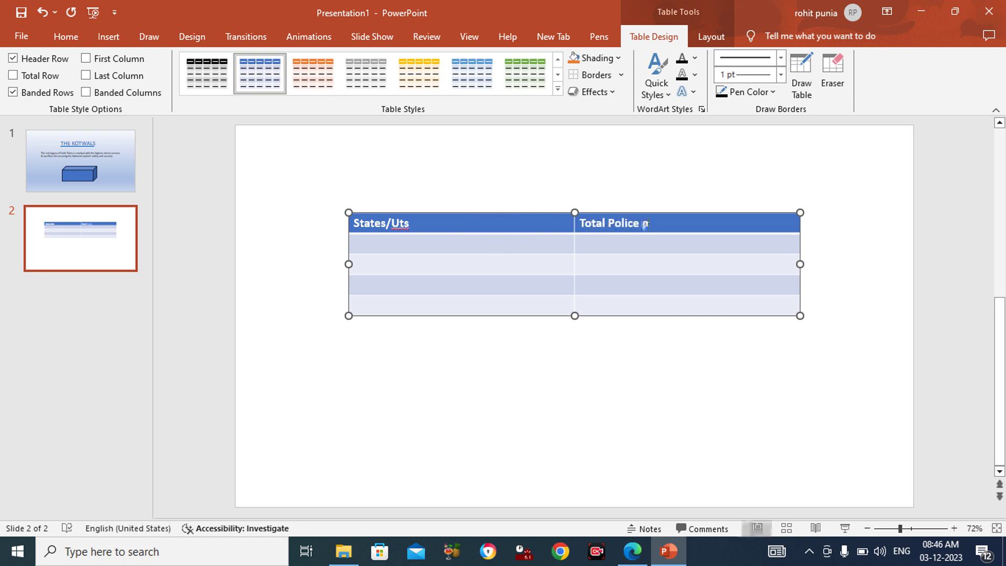
{"action": "type", "text": " per lak"}
{"action": "type", "text": "h of po"}
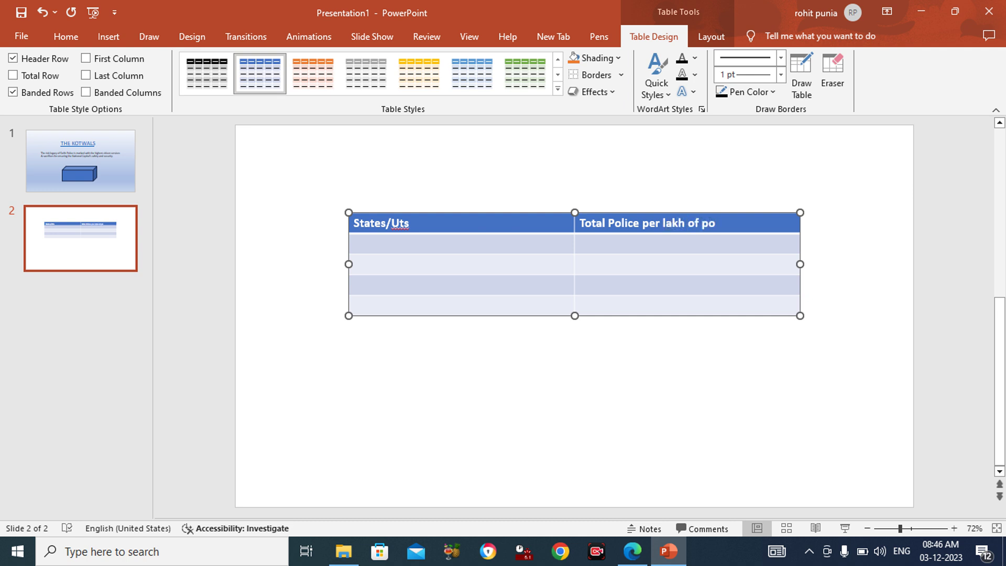
{"action": "type", "text": "pulation"}
Enter the rows Andhra Pradesh 141 and Arunachal Pradesh 1011.45
{"action": "key", "text": "Tab"}
{"action": "type", "text": "A"}
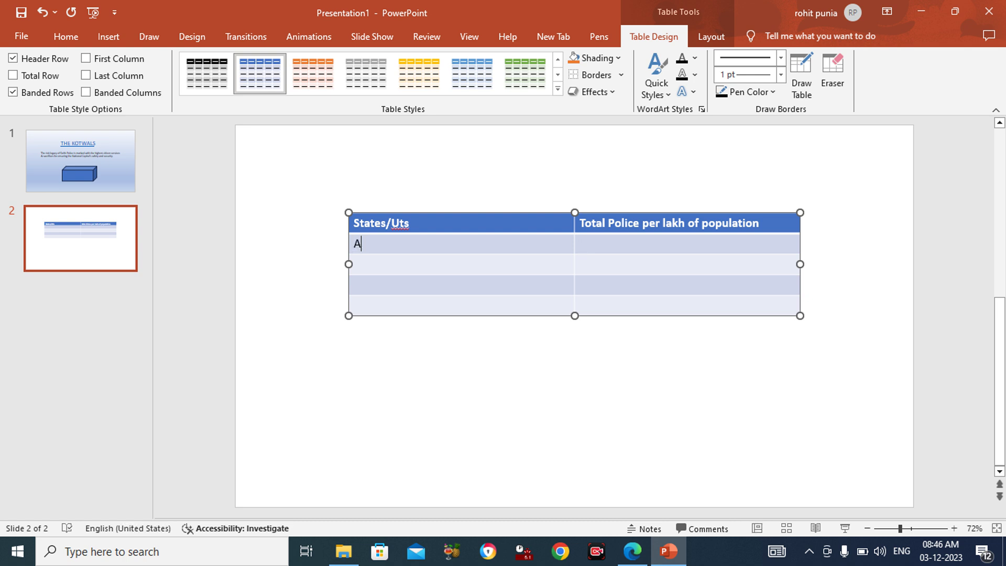
{"action": "type", "text": "ndhra"}
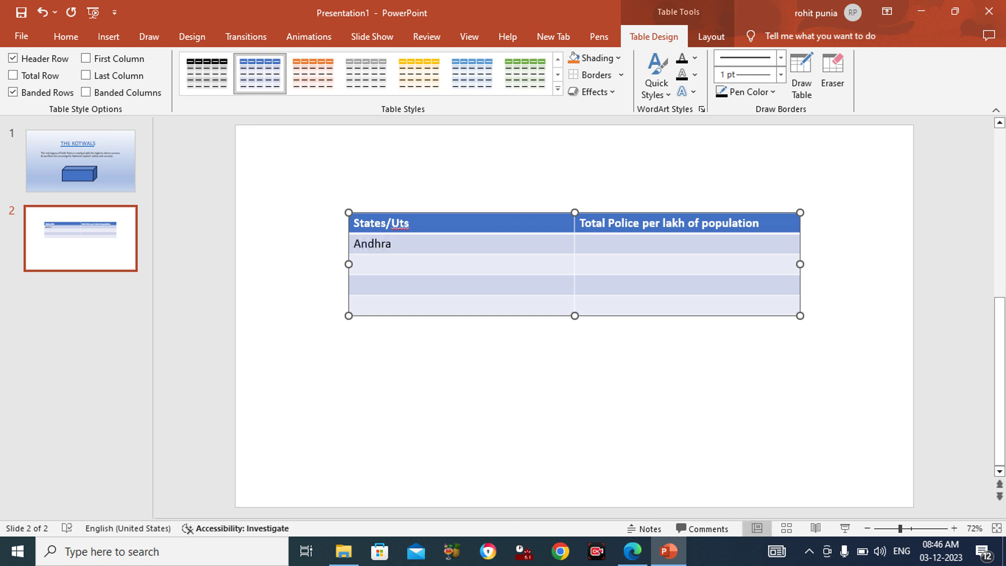
{"action": "type", "text": " Pradesh"}
{"action": "key", "text": "Tab"}
{"action": "type", "text": "14"}
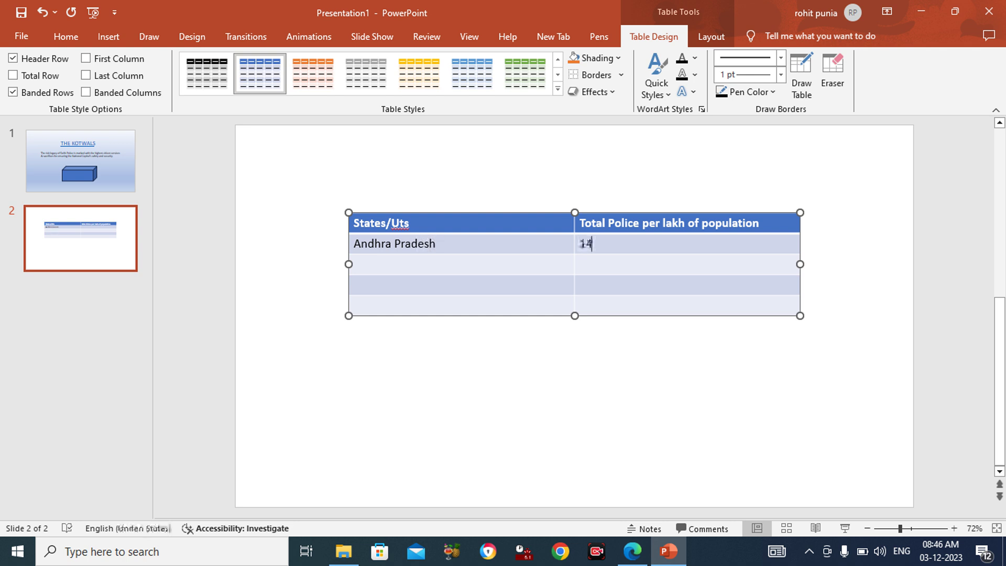
{"action": "type", "text": "1.06"}
{"action": "key", "text": "Down"}
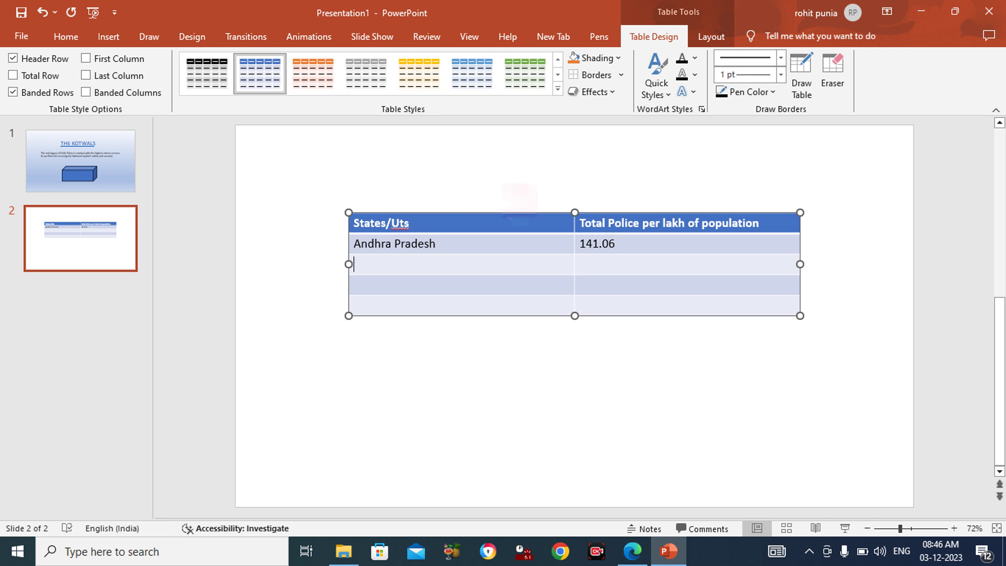
{"action": "type", "text": "Arun"}
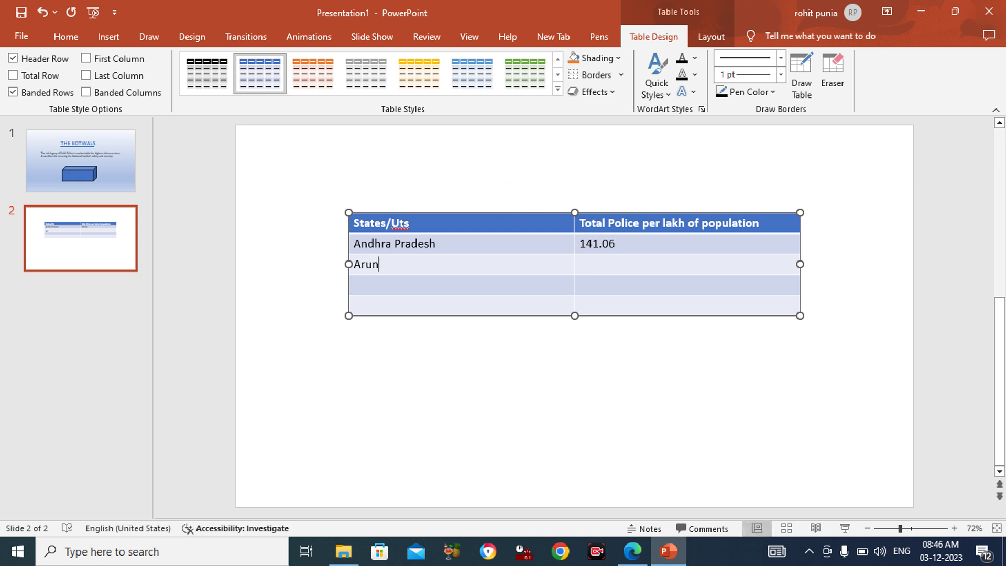
{"action": "type", "text": "achal Prad"}
{"action": "type", "text": "esh"}
{"action": "key", "text": "Tab"}
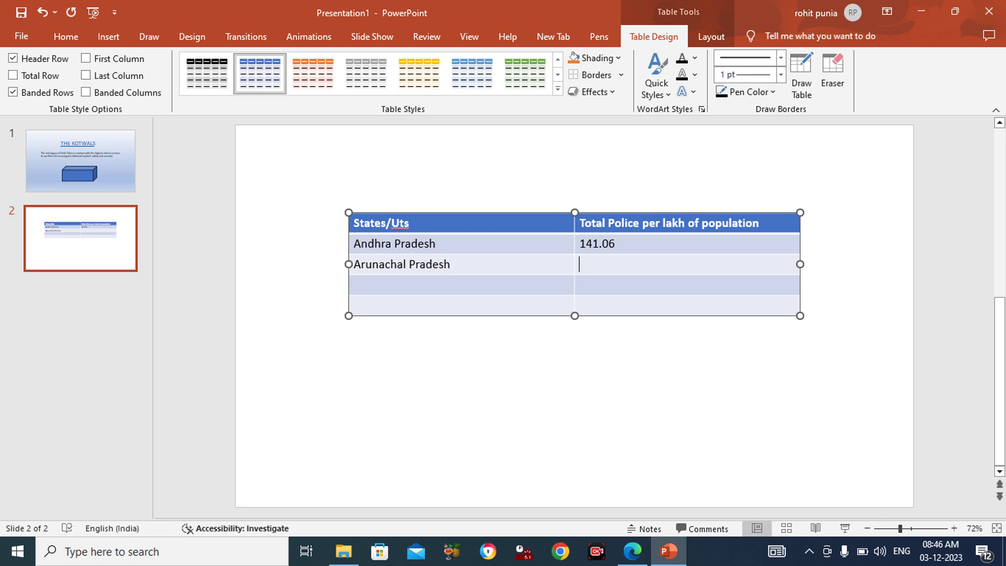
{"action": "type", "text": "1011.45"}
Enter the rows Assam 251.97 and Bihar 11
{"action": "key", "text": "Tab"}
{"action": "type", "text": "Assam"}
{"action": "key", "text": "Tab"}
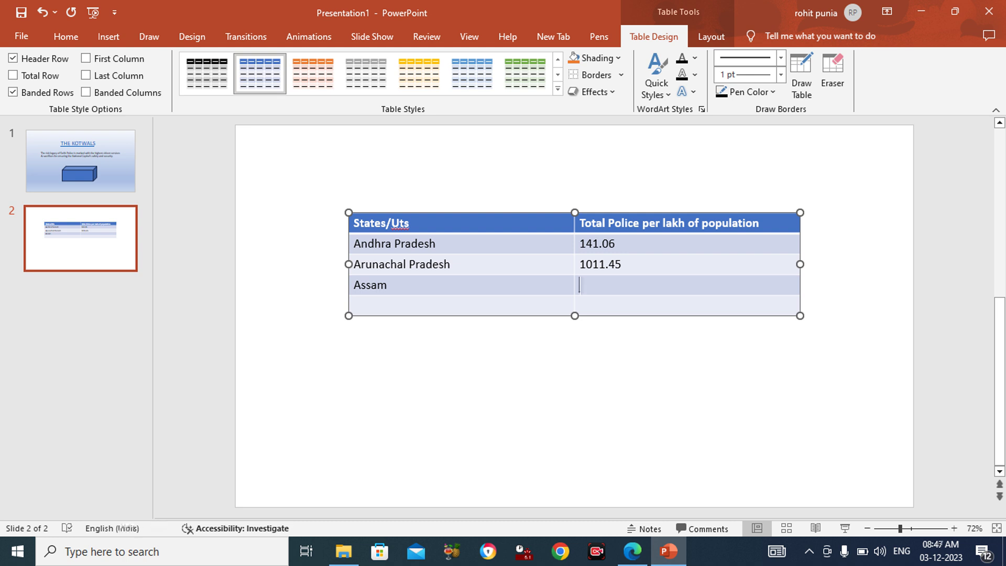
{"action": "type", "text": "251.97"}
{"action": "key", "text": "Tab"}
{"action": "type", "text": "Bi"}
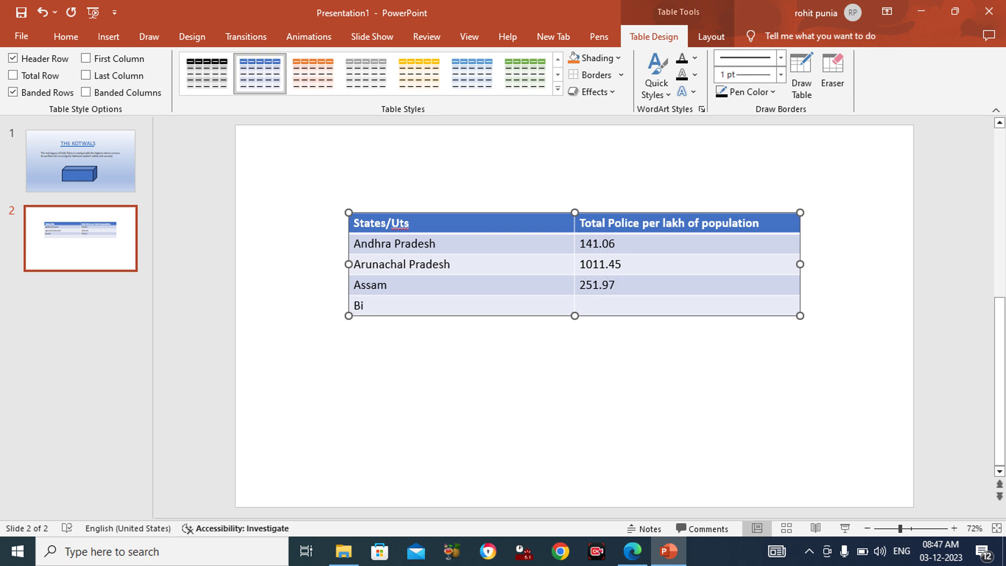
{"action": "type", "text": "har"}
{"action": "key", "text": "Tab"}
{"action": "type", "text": "11"}
Apply arrow bullets to the four state names from Andhra Pradesh to Bihar
{"action": "left_click_drag", "start_coordinate": [460, 310], "coordinate": [438, 243]}
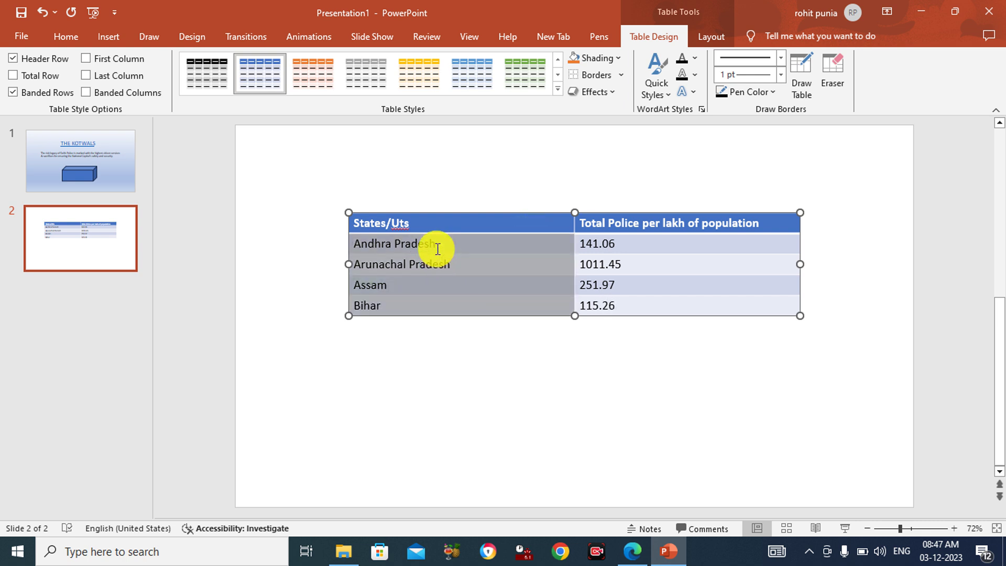
{"action": "left_click", "coordinate": [66, 37]}
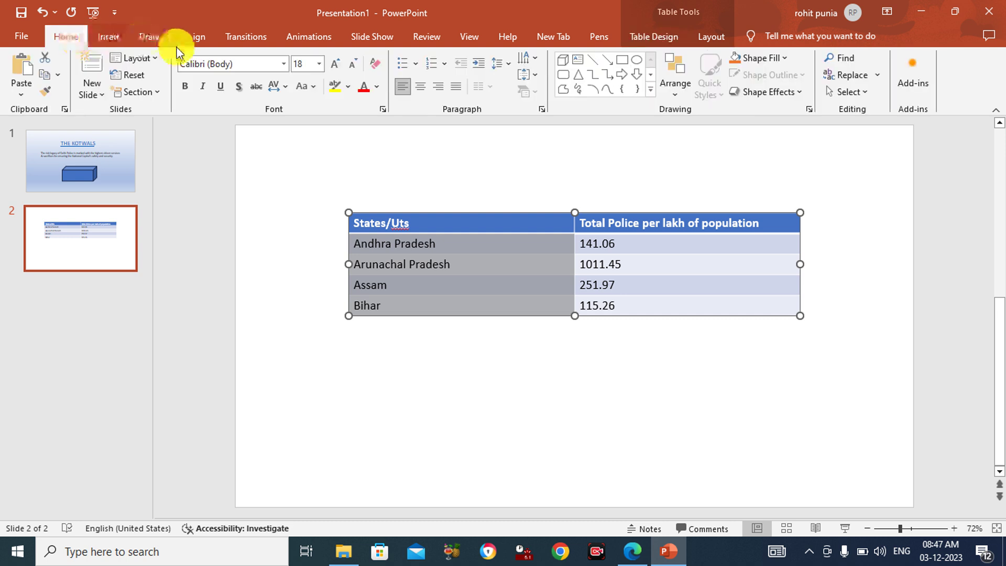
{"action": "left_click", "coordinate": [417, 64]}
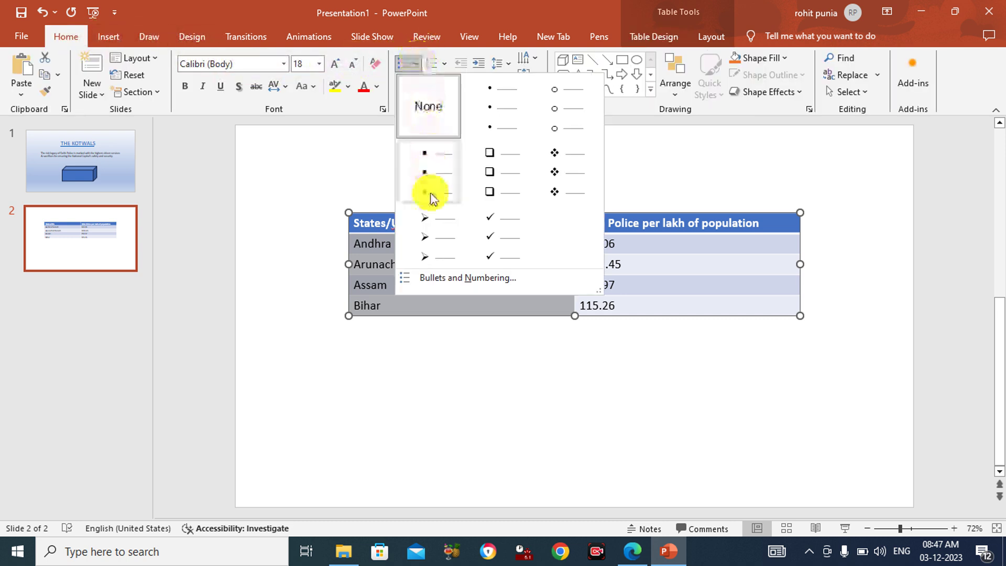
{"action": "left_click", "coordinate": [438, 226]}
{"action": "left_click", "coordinate": [477, 395]}
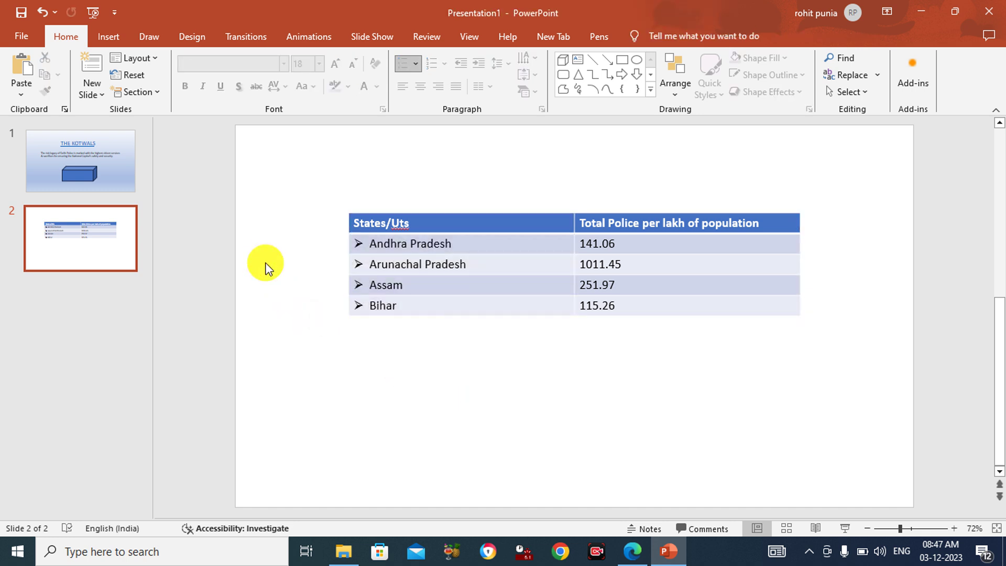
{"action": "mouse_move", "coordinate": [633, 551]}
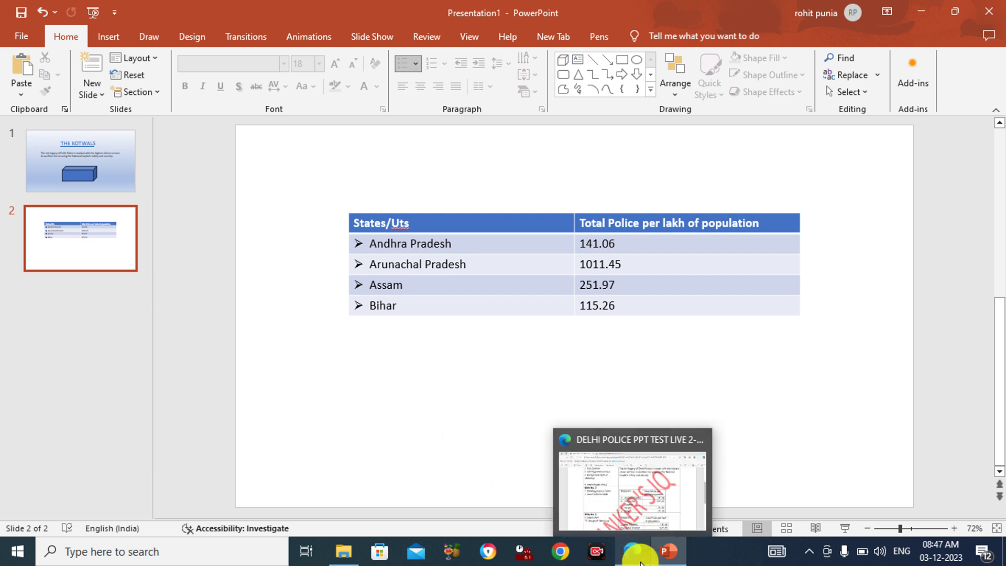
Switch to the Edge task PDF and scroll to the Slide 2 and Slide 3 instructions
{"action": "left_click", "coordinate": [640, 562]}
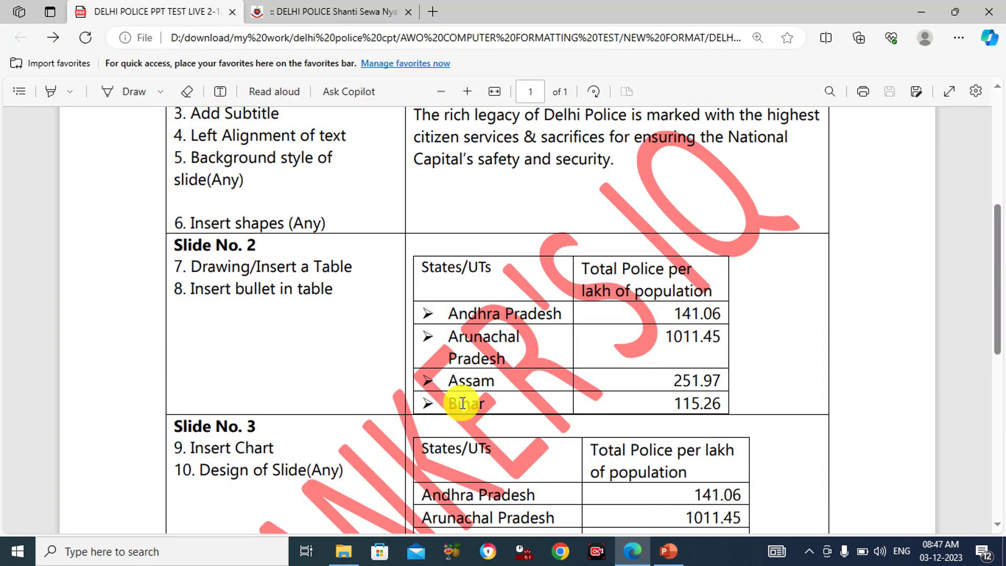
{"action": "scroll", "coordinate": [463, 402], "scroll_direction": "down", "scroll_amount": 3}
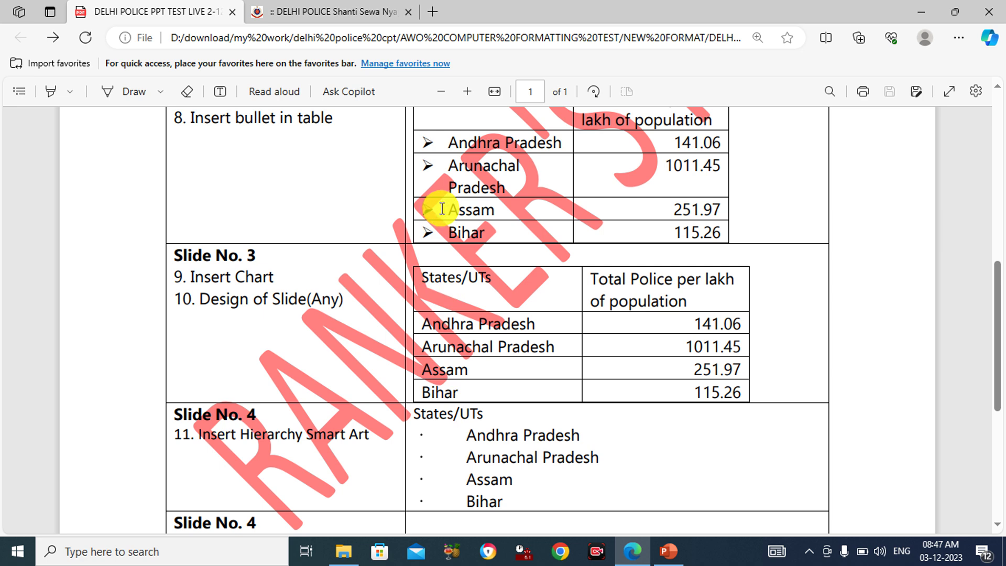
{"action": "scroll", "coordinate": [441, 209], "scroll_direction": "up", "scroll_amount": 2}
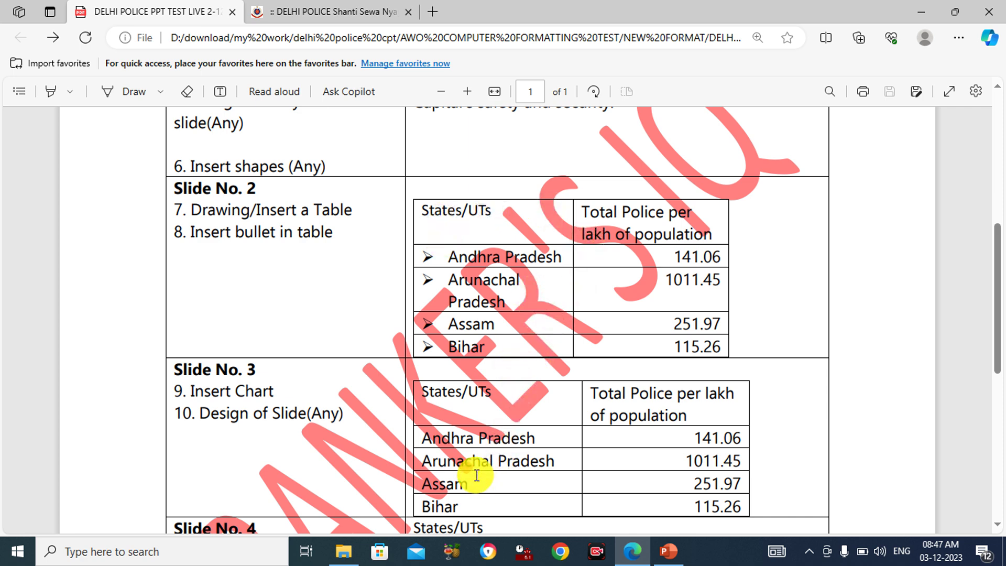
{"action": "scroll", "coordinate": [477, 476], "scroll_direction": "down", "scroll_amount": 1}
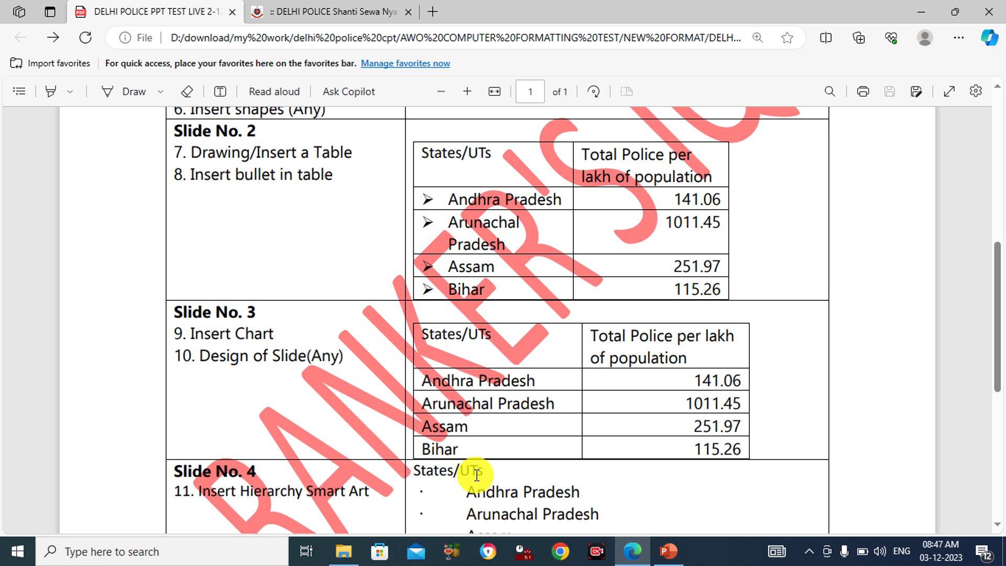
{"action": "mouse_move", "coordinate": [669, 551]}
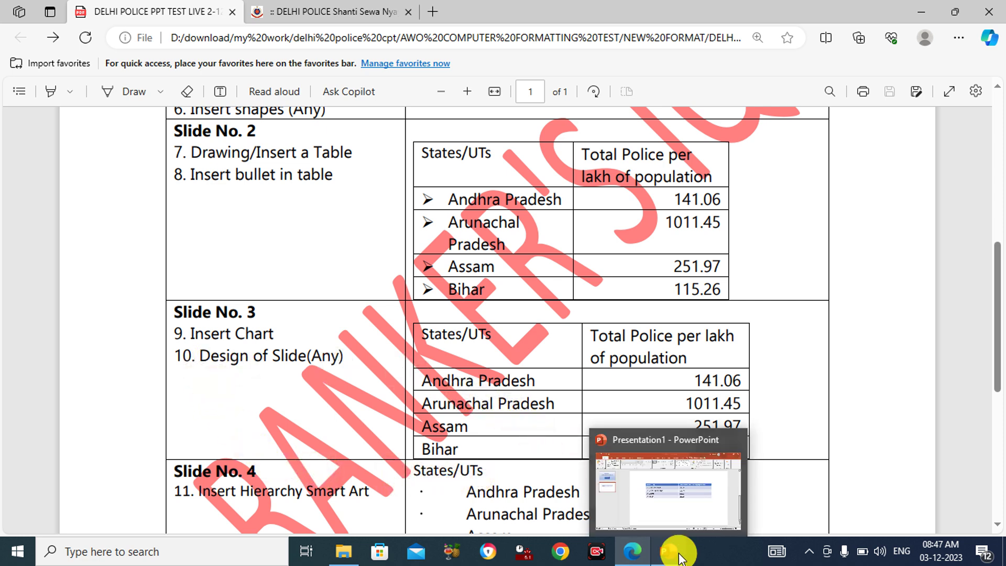
Back in PowerPoint, add a blank third slide
{"action": "left_click", "coordinate": [673, 512]}
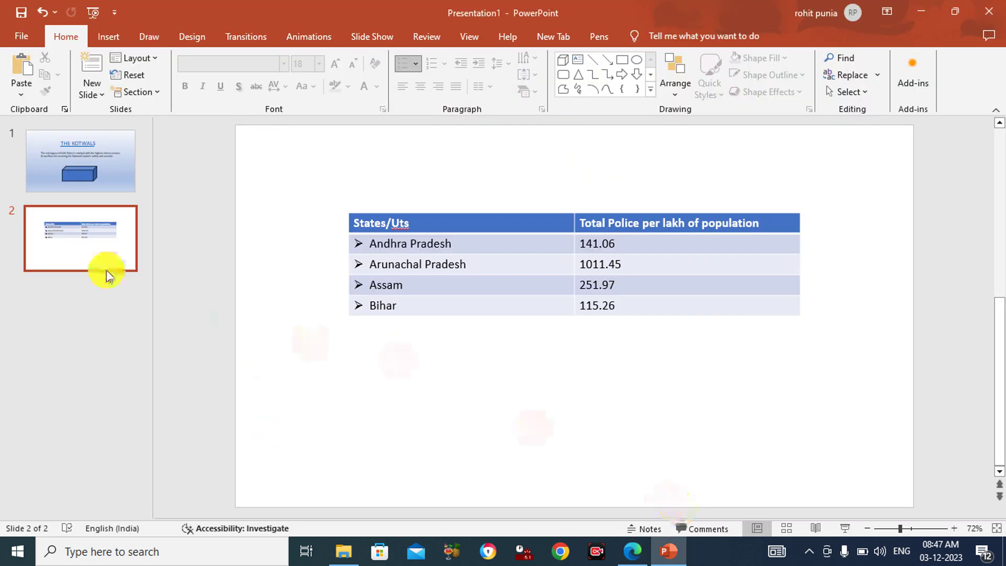
{"action": "left_click", "coordinate": [96, 90]}
{"action": "left_click", "coordinate": [118, 291]}
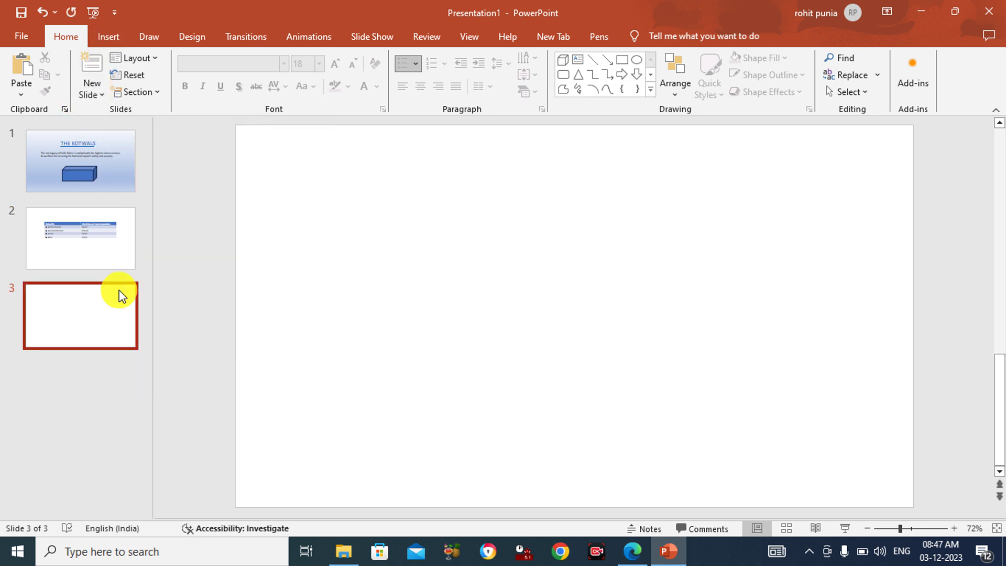
{"action": "right_click", "coordinate": [318, 253]}
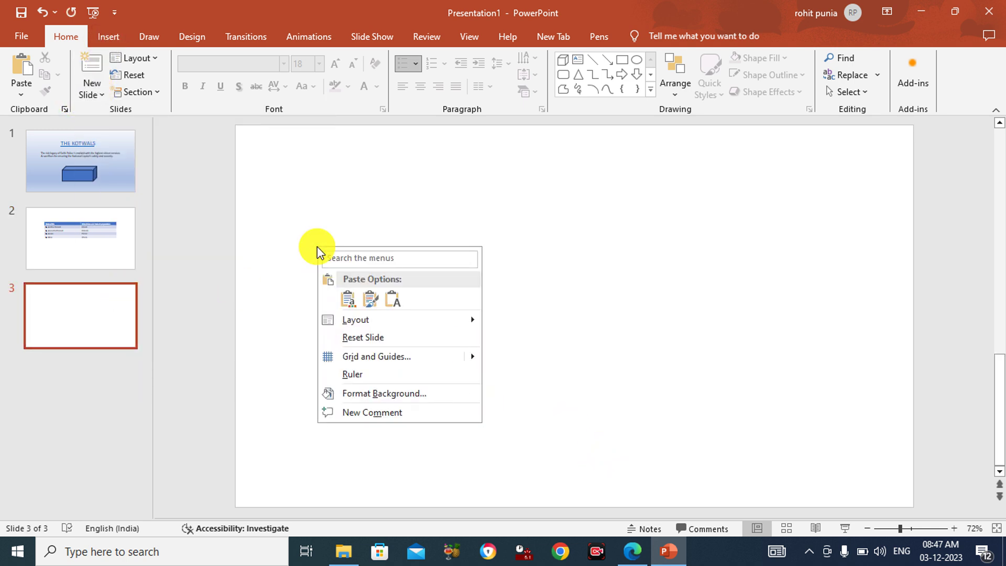
{"action": "left_click", "coordinate": [287, 251]}
{"action": "mouse_move", "coordinate": [668, 551]}
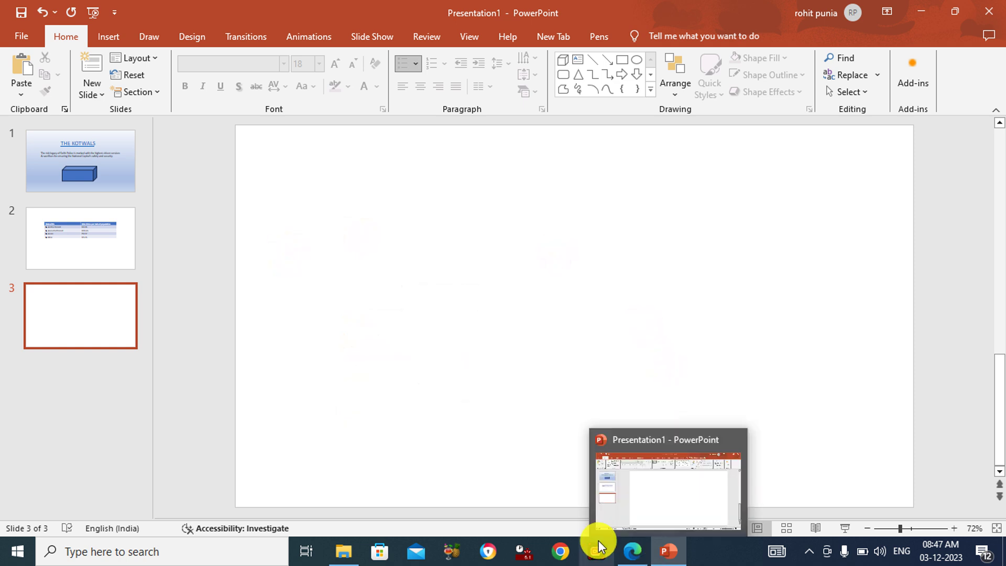
On slide 2, correct the header to 'States/UTs' and select the whole table
{"action": "left_click", "coordinate": [34, 213]}
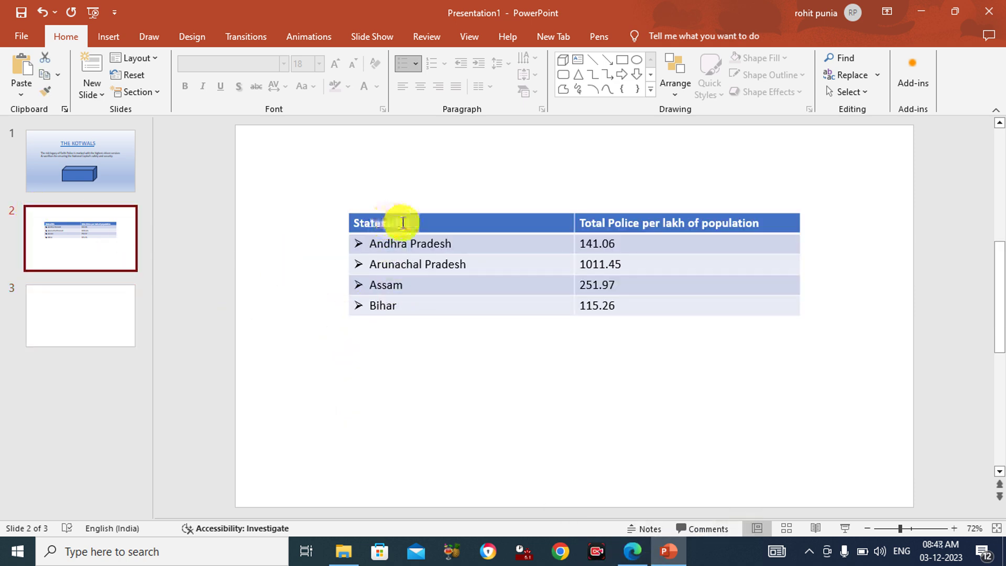
{"action": "left_click", "coordinate": [402, 222]}
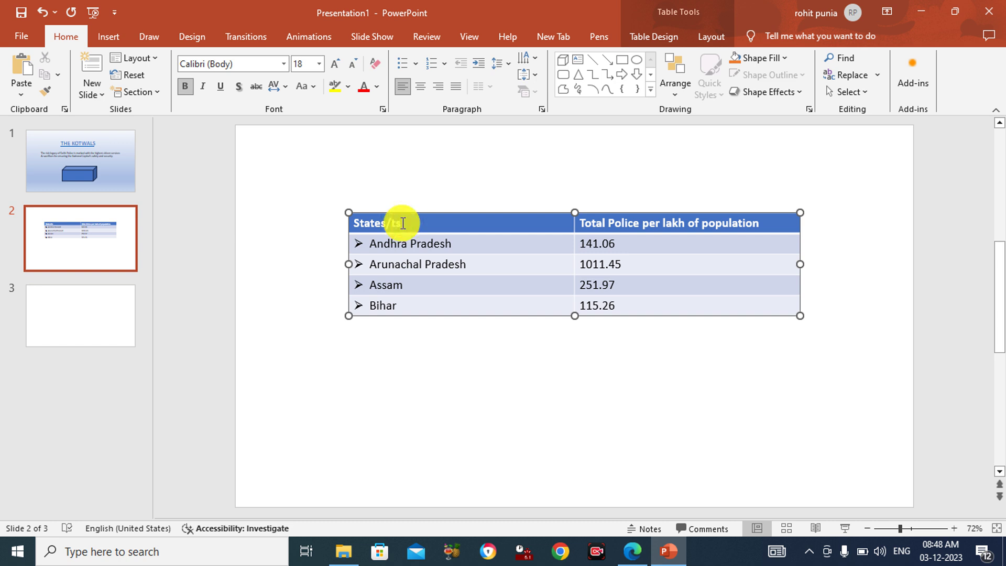
{"action": "key", "text": "BackSpace"}
{"action": "key", "text": "BackSpace"}
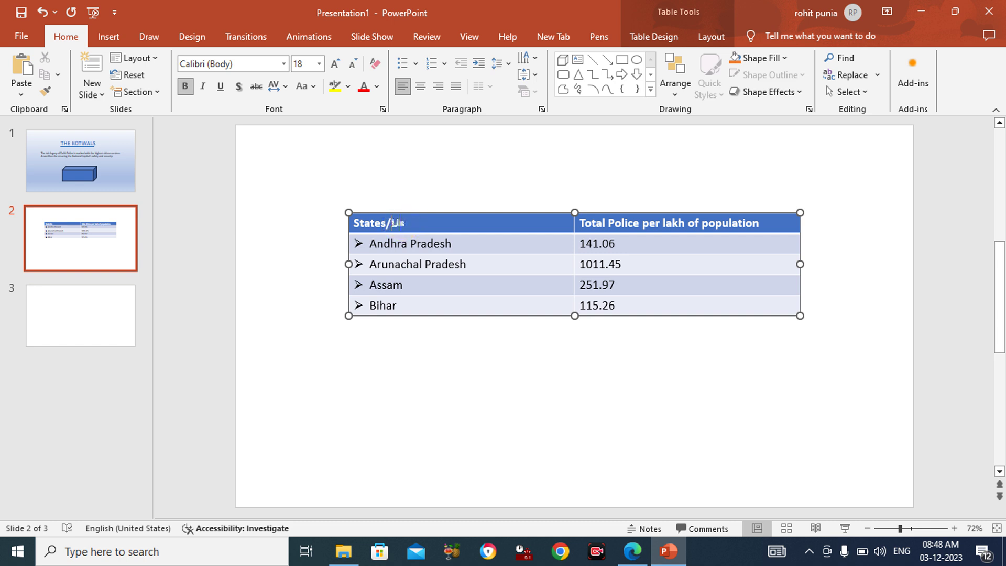
{"action": "left_click", "coordinate": [492, 416]}
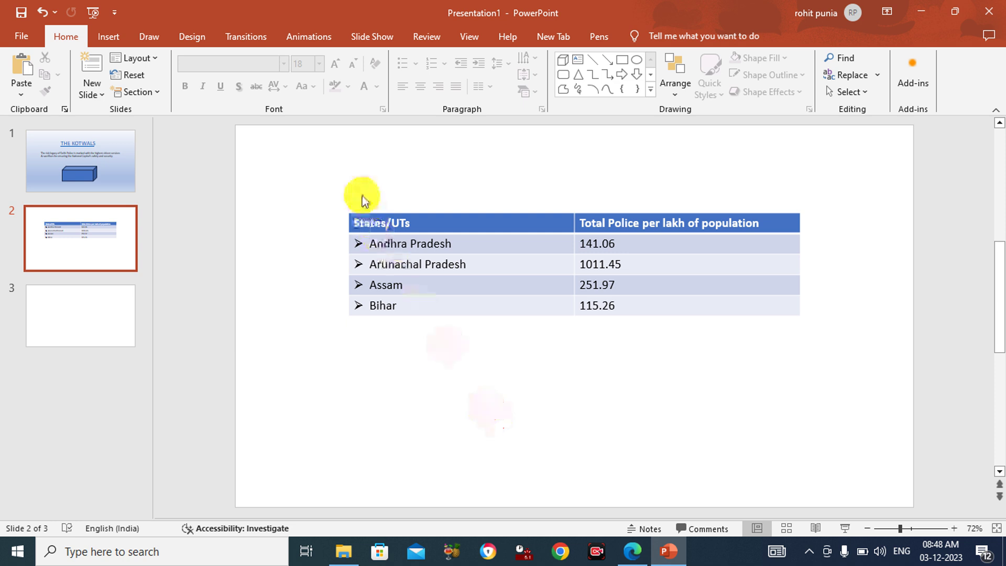
{"action": "left_click_drag", "start_coordinate": [373, 224], "coordinate": [611, 304]}
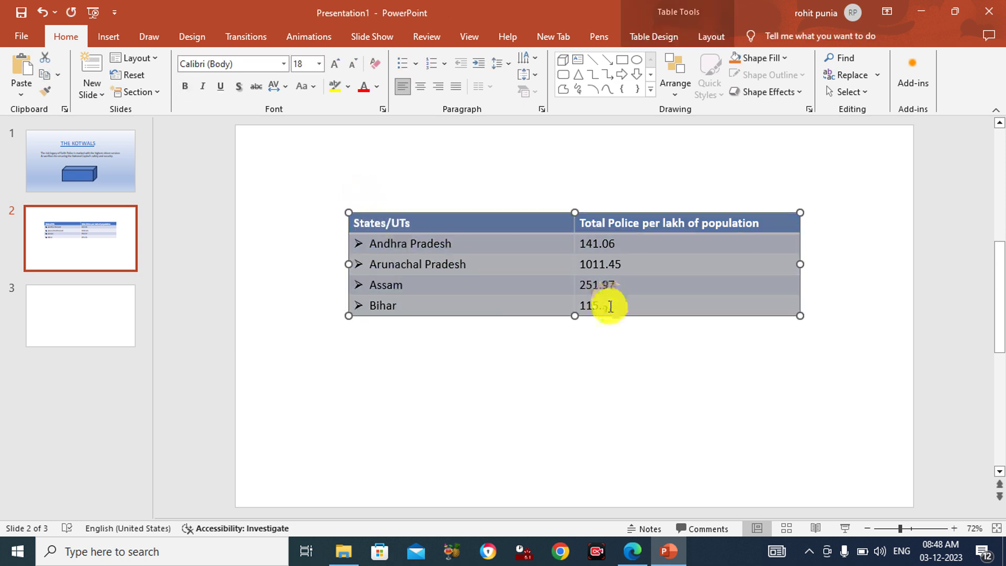
Insert a pie chart on the blank third slide
{"action": "left_click", "coordinate": [81, 335]}
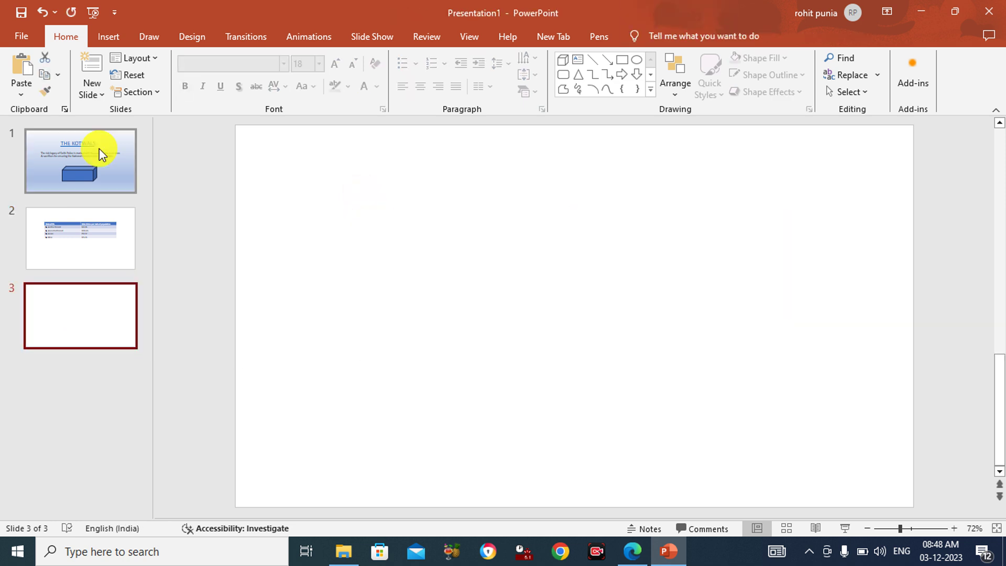
{"action": "left_click", "coordinate": [111, 36]}
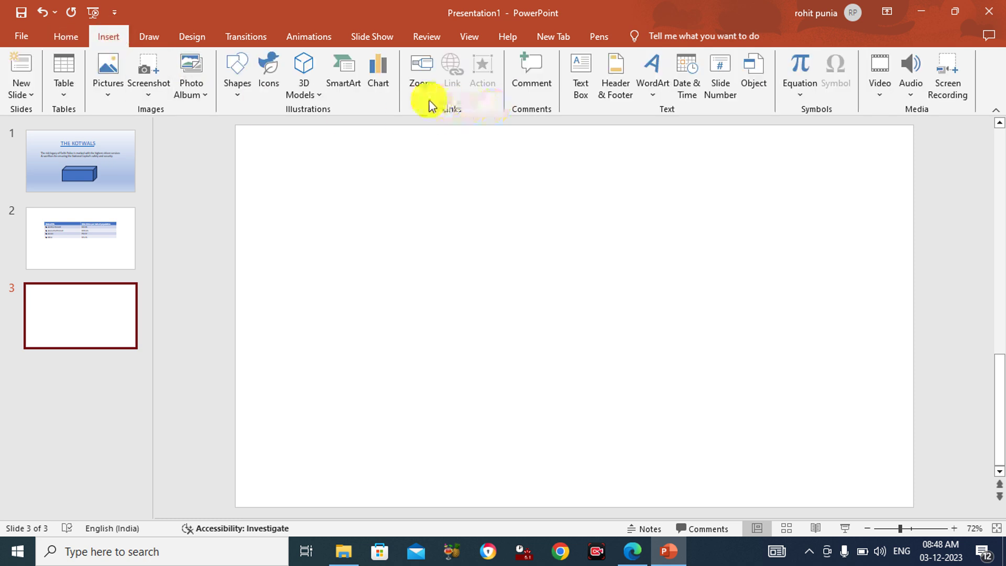
{"action": "left_click", "coordinate": [369, 87]}
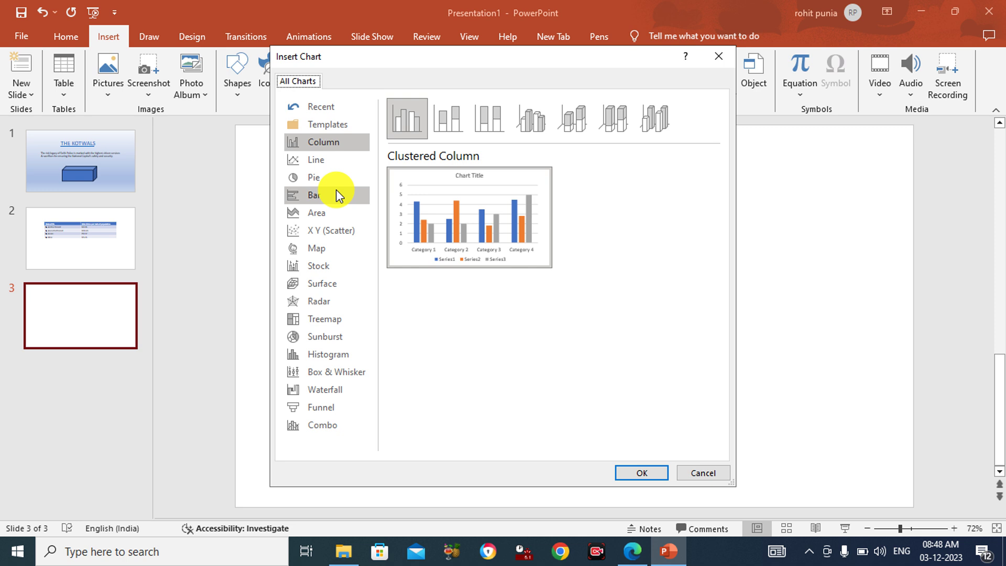
{"action": "left_click", "coordinate": [335, 195]}
{"action": "left_click", "coordinate": [329, 178]}
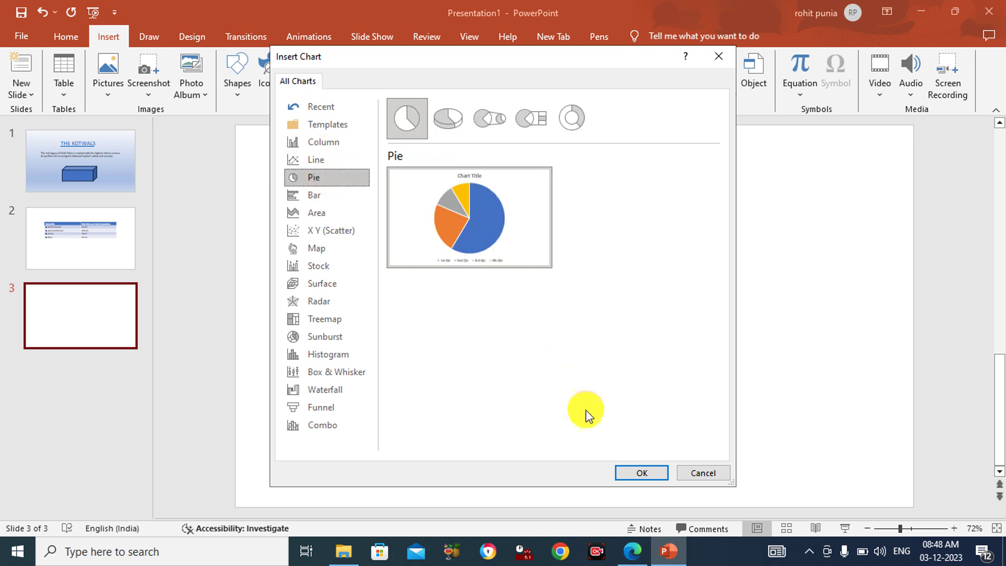
{"action": "left_click", "coordinate": [632, 474]}
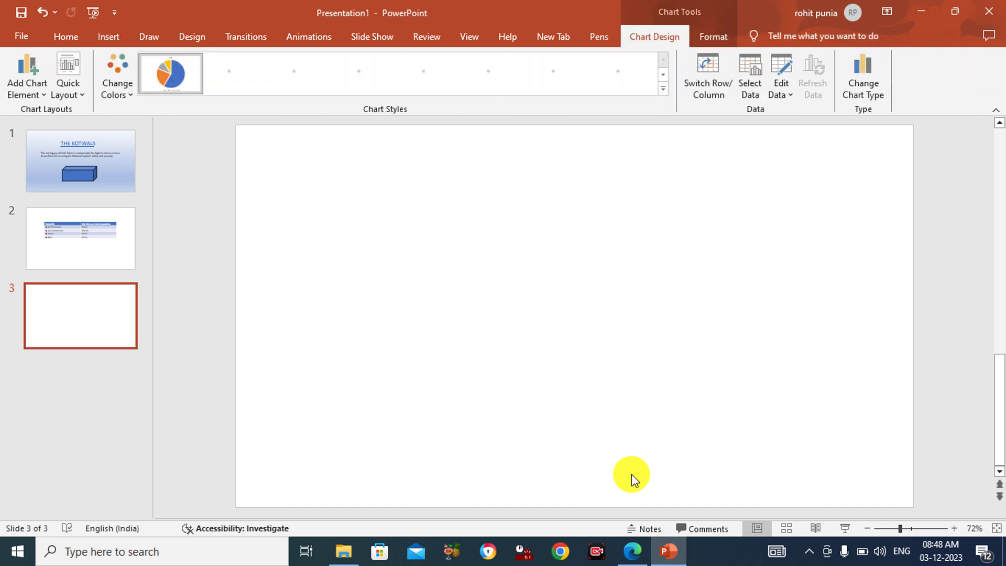
Clear the sample data in A1:B5 and paste the table data at A1
{"action": "left_click_drag", "start_coordinate": [366, 74], "coordinate": [409, 130]}
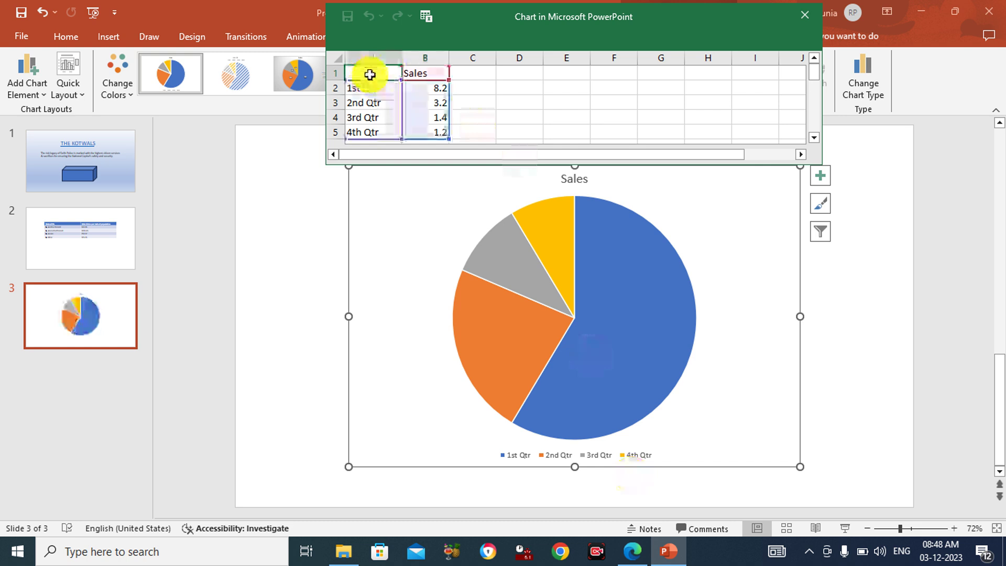
{"action": "key", "text": "Delete"}
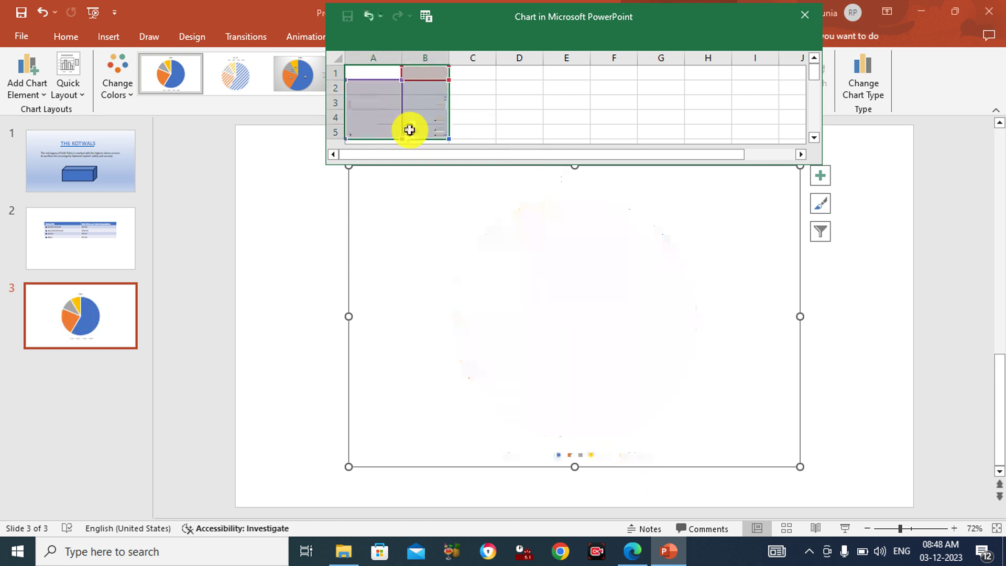
{"action": "left_click", "coordinate": [370, 74]}
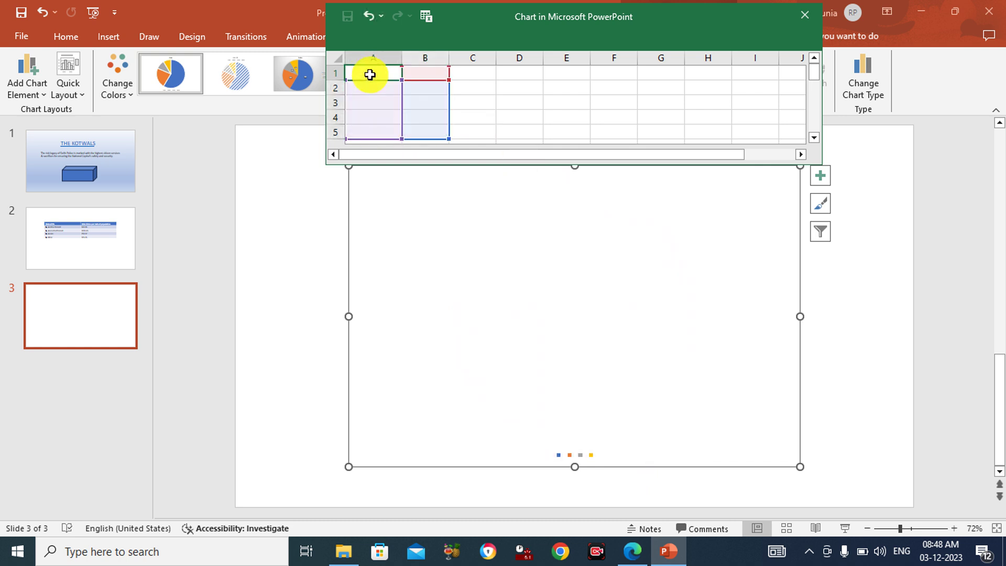
{"action": "key", "text": "ctrl+v"}
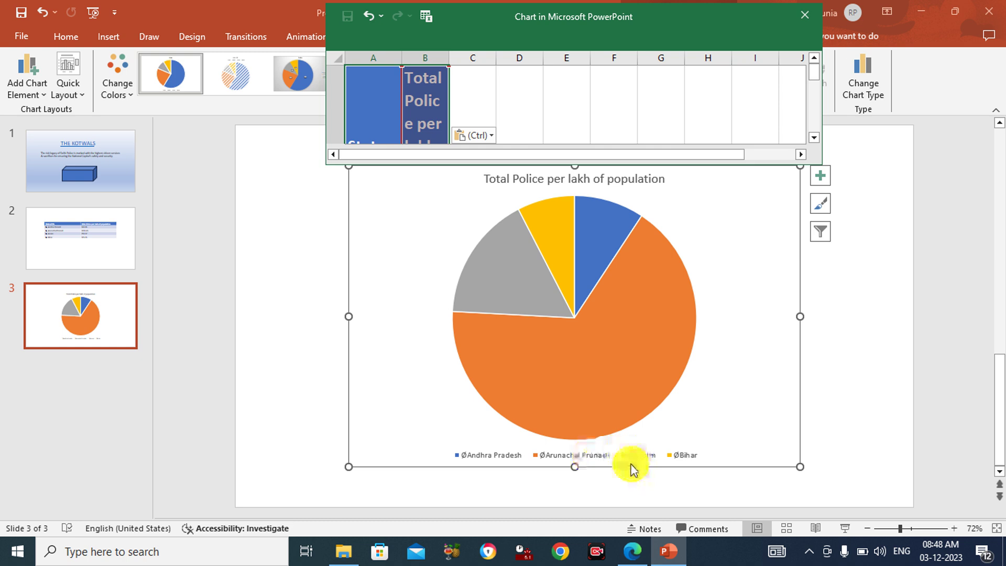
{"action": "mouse_move", "coordinate": [813, 72]}
{"action": "left_mouse_down"}
{"action": "mouse_move", "coordinate": [816, 89]}
{"action": "mouse_move", "coordinate": [813, 71]}
{"action": "left_mouse_up"}
Close the chart data sheet and set slide 2's state-name bullets to None
{"action": "left_click", "coordinate": [805, 15]}
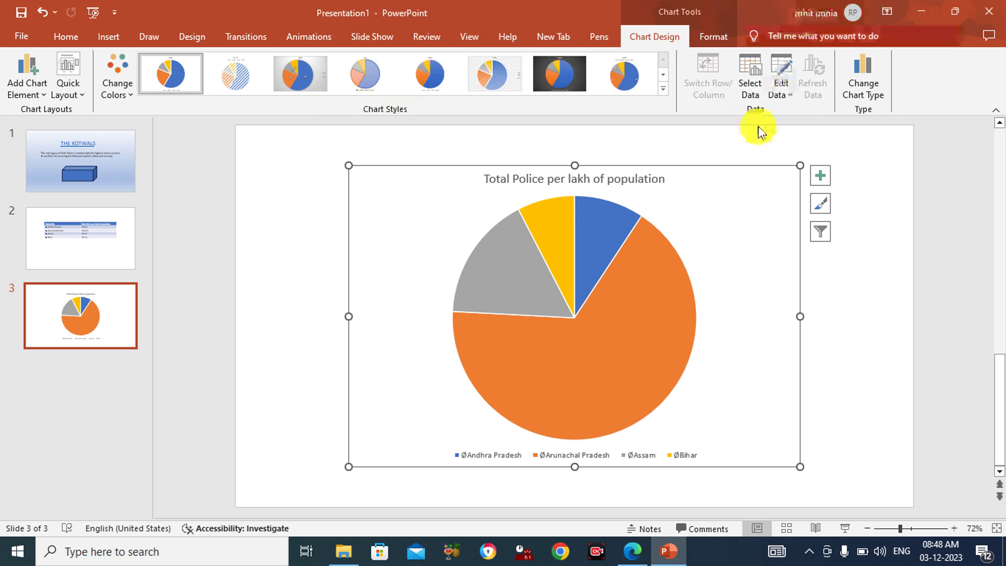
{"action": "left_click", "coordinate": [77, 243]}
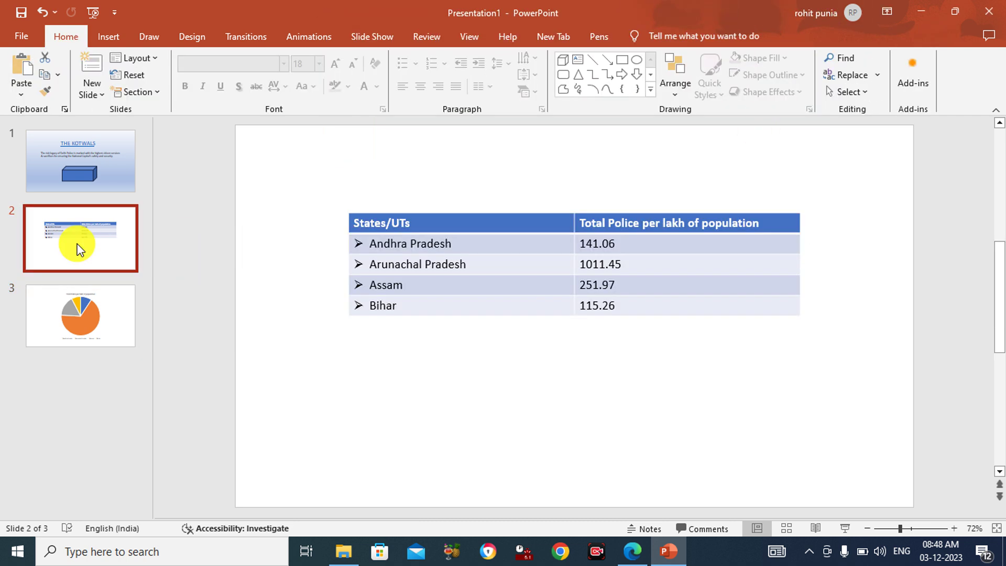
{"action": "left_click_drag", "start_coordinate": [407, 306], "coordinate": [470, 293]}
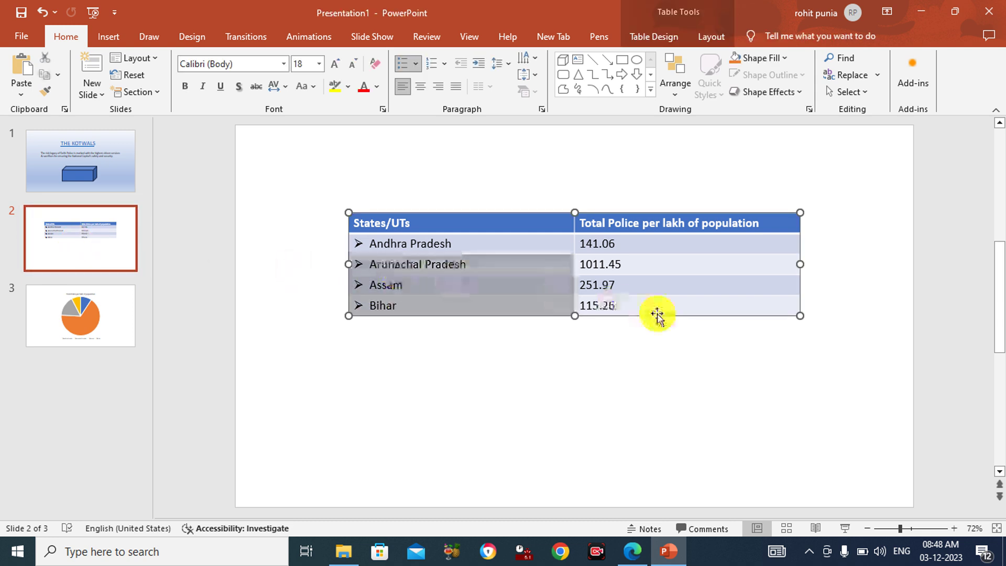
{"action": "left_click_drag", "start_coordinate": [416, 243], "coordinate": [426, 301]}
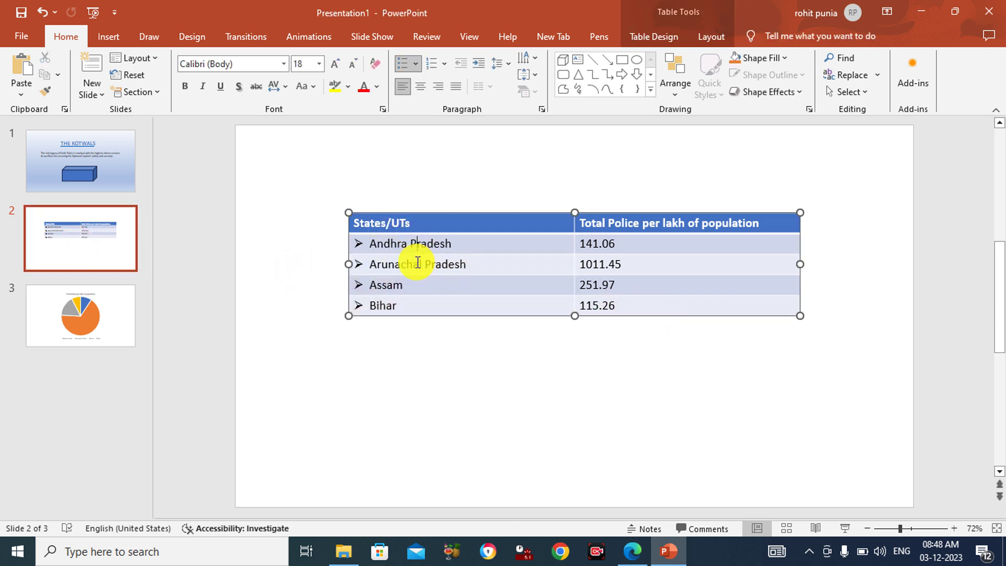
{"action": "left_click", "coordinate": [416, 63]}
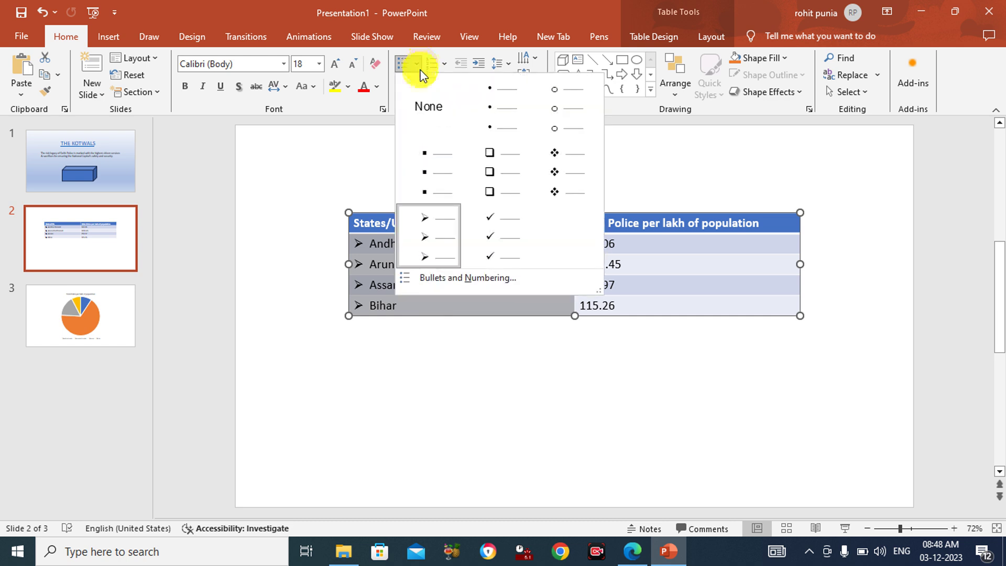
{"action": "left_click", "coordinate": [427, 101]}
Reapply arrow bullets to the state names and return to the pie chart slide
{"action": "left_click_drag", "start_coordinate": [636, 303], "coordinate": [449, 229]}
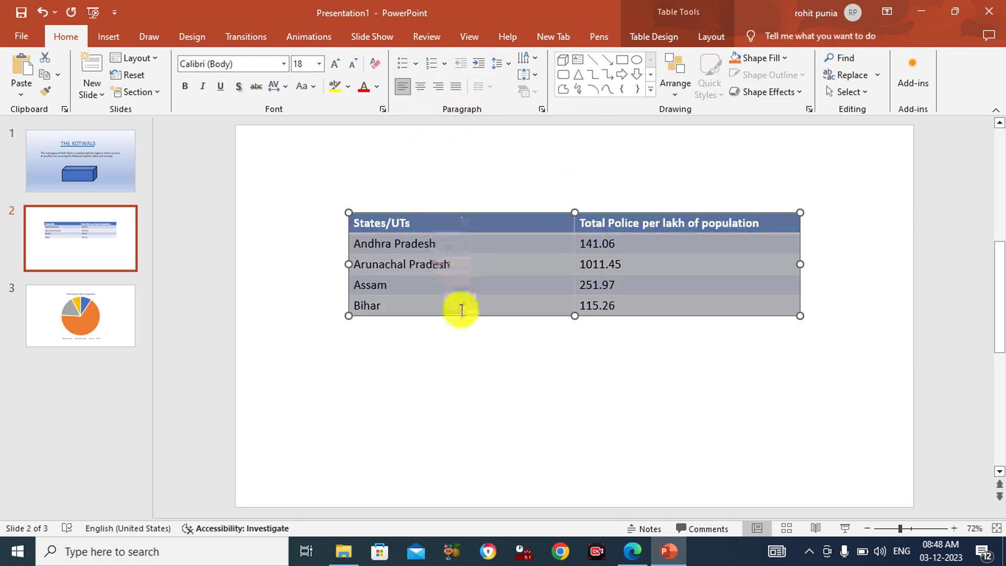
{"action": "left_click_drag", "start_coordinate": [462, 306], "coordinate": [423, 245]}
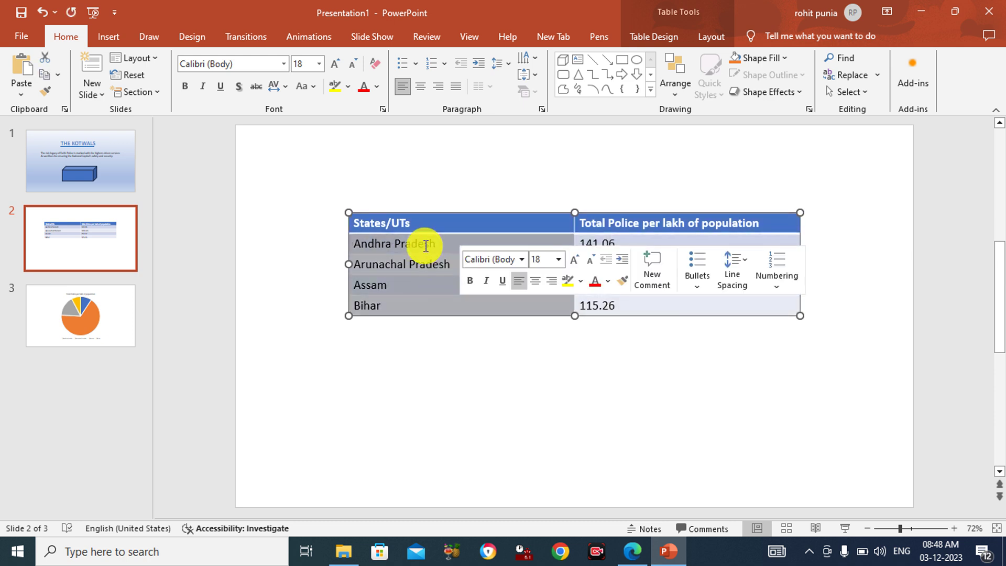
{"action": "left_click", "coordinate": [416, 63]}
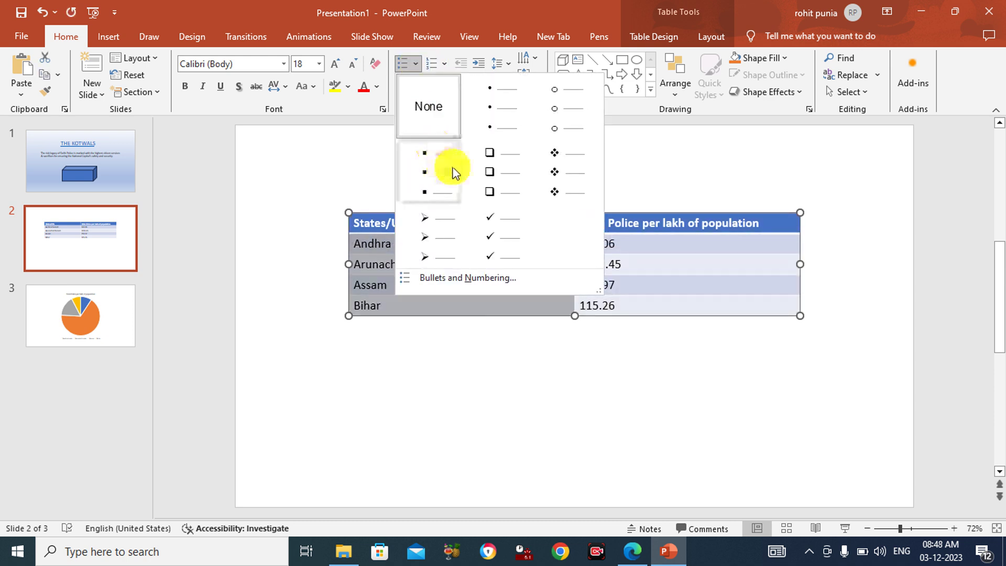
{"action": "left_click", "coordinate": [441, 222]}
{"action": "left_click", "coordinate": [86, 312]}
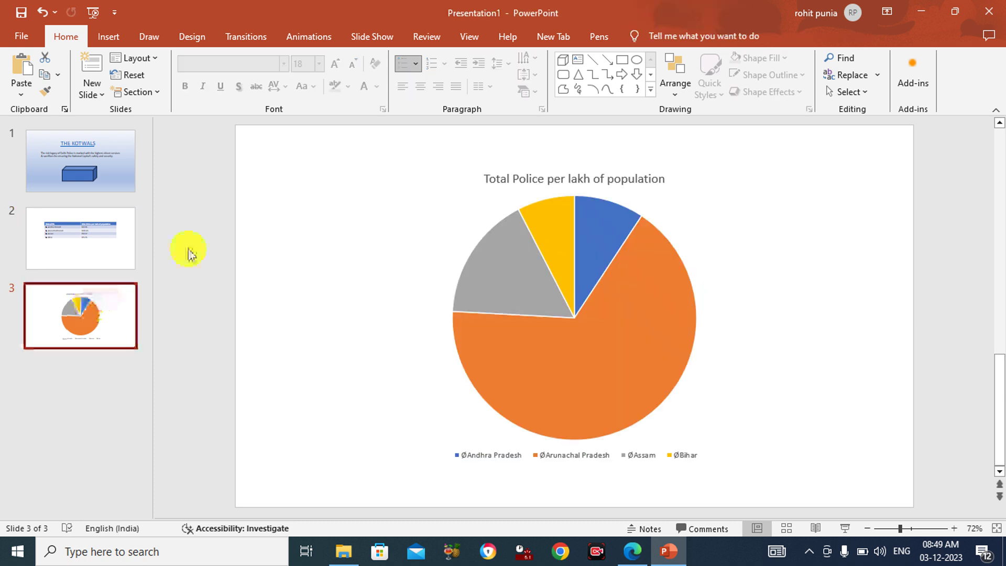
Open the pie chart's data sheet through Chart Design > Edit Data
{"action": "left_click", "coordinate": [532, 207]}
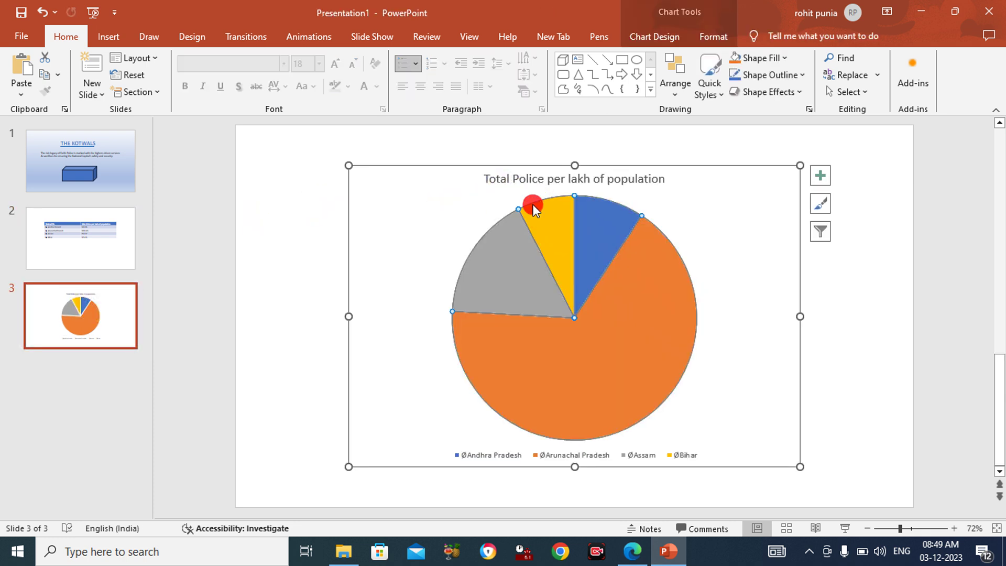
{"action": "left_click", "coordinate": [686, 38]}
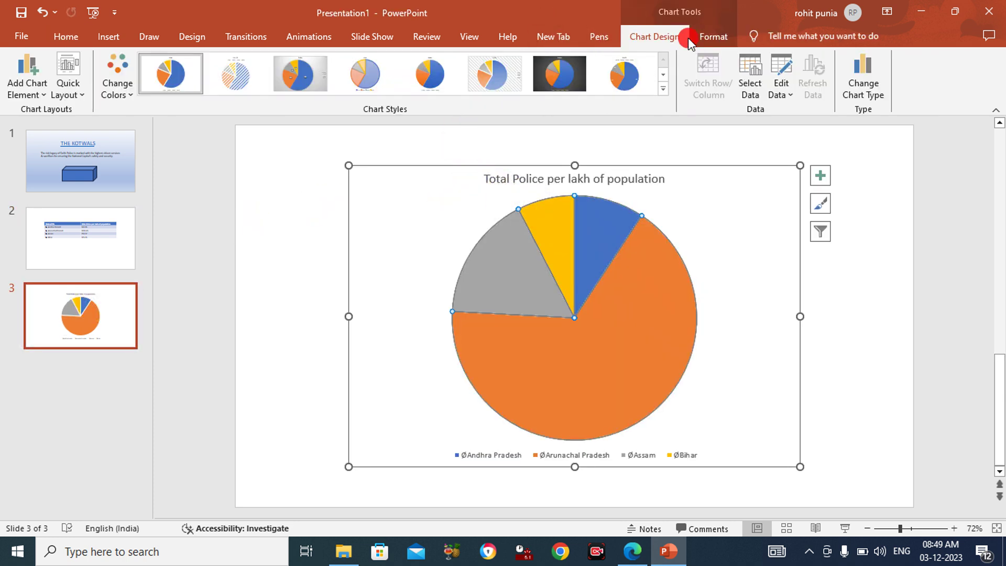
{"action": "left_click", "coordinate": [786, 92]}
{"action": "left_click", "coordinate": [806, 111]}
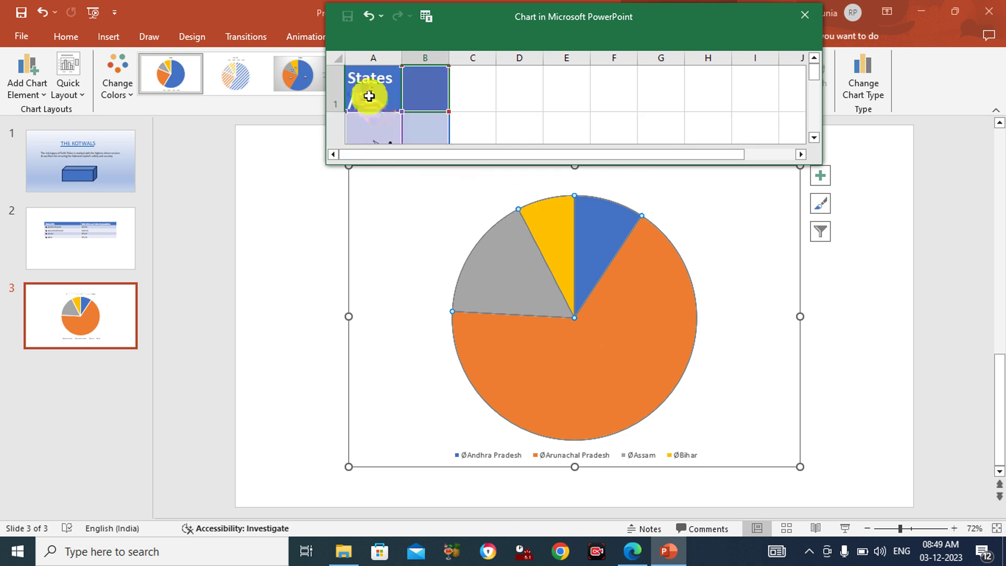
{"action": "scroll", "coordinate": [378, 107], "scroll_direction": "down", "scroll_amount": 1}
{"action": "left_click", "coordinate": [449, 224]}
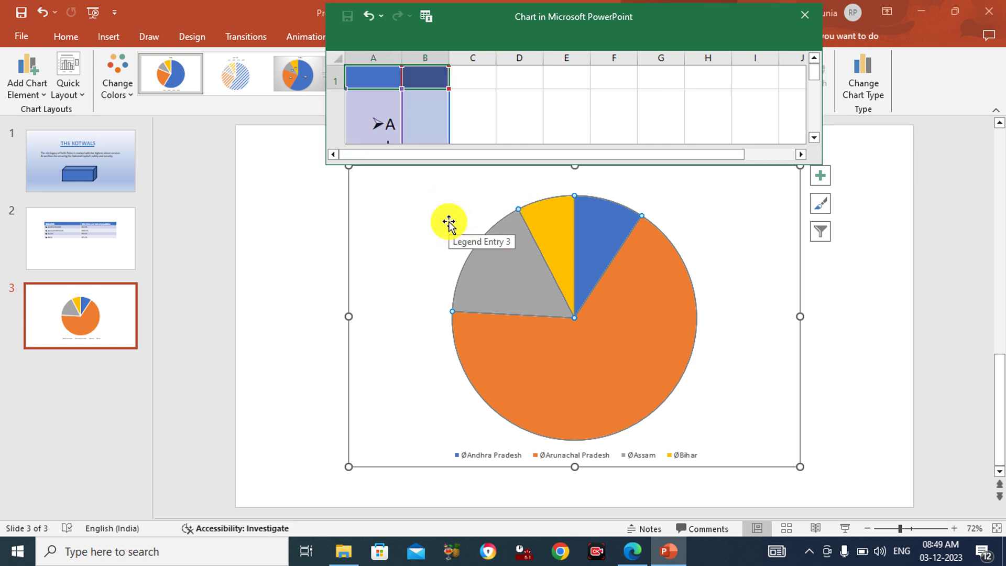
Replace the sheet's data with the table data pasted at A1, then close the sheet
{"action": "mouse_move", "coordinate": [364, 76]}
{"action": "left_mouse_down"}
{"action": "mouse_move", "coordinate": [468, 296]}
{"action": "mouse_move", "coordinate": [418, 103]}
{"action": "left_mouse_up"}
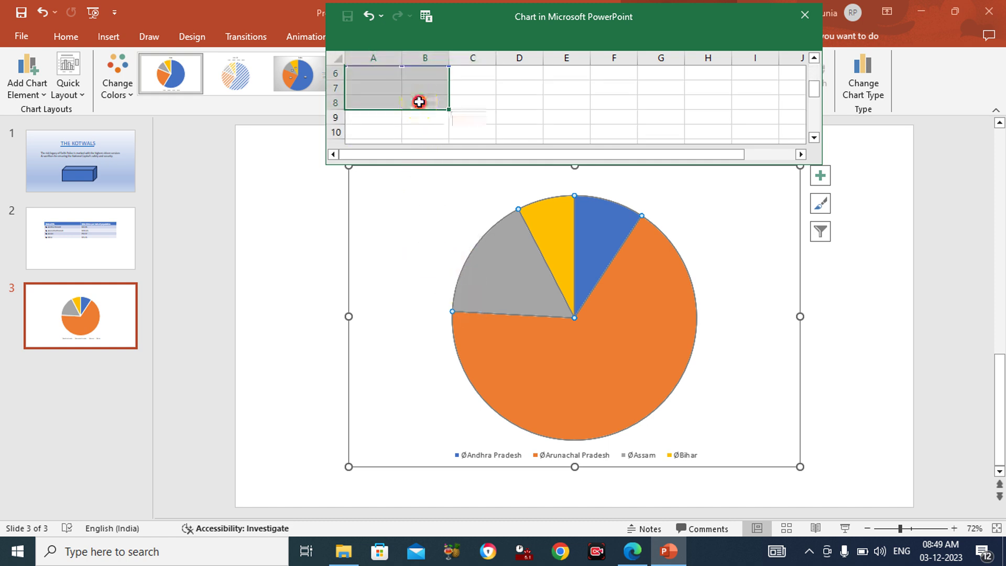
{"action": "left_click", "coordinate": [597, 96]}
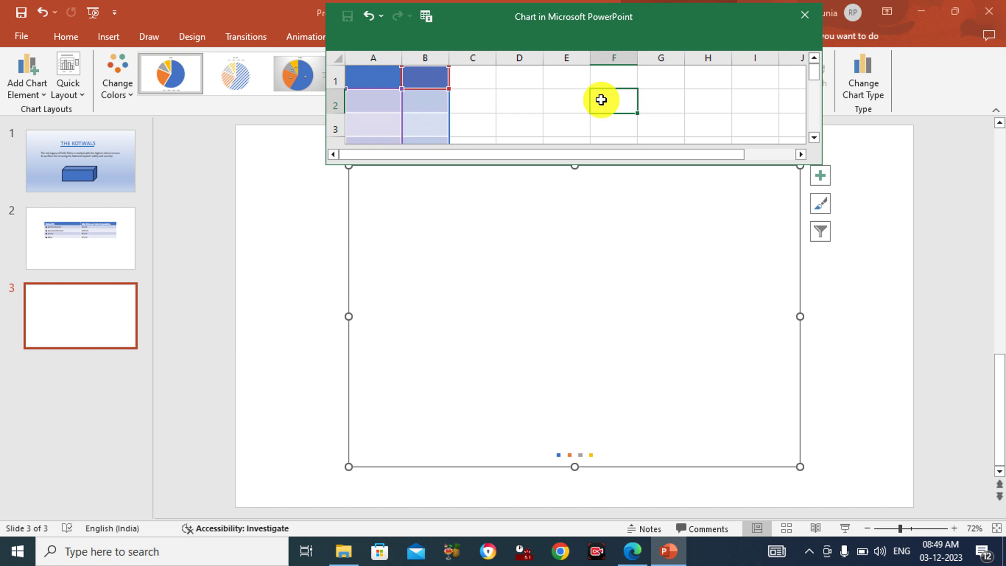
{"action": "left_click", "coordinate": [373, 79]}
{"action": "key", "text": "ctrl+v"}
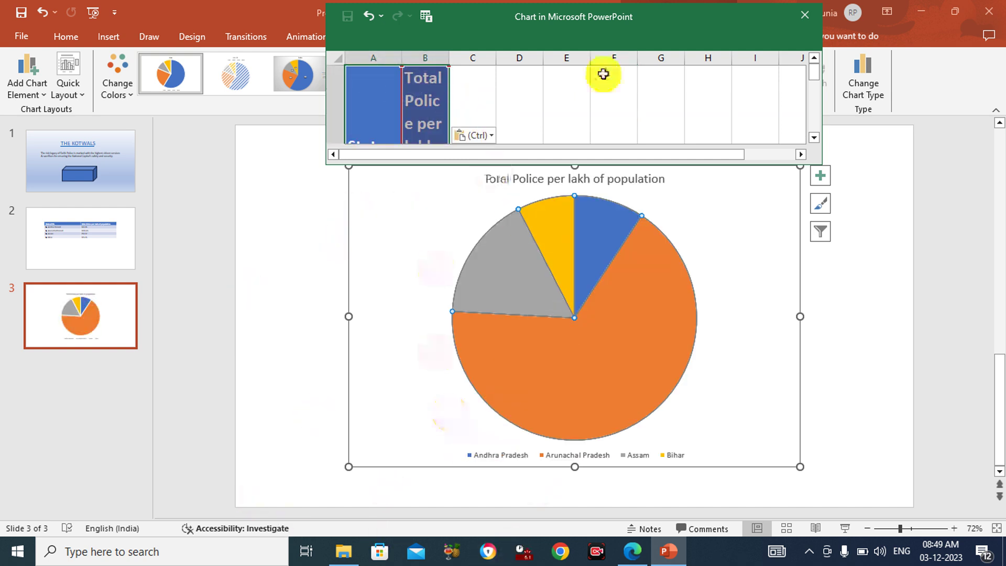
{"action": "left_click", "coordinate": [811, 20]}
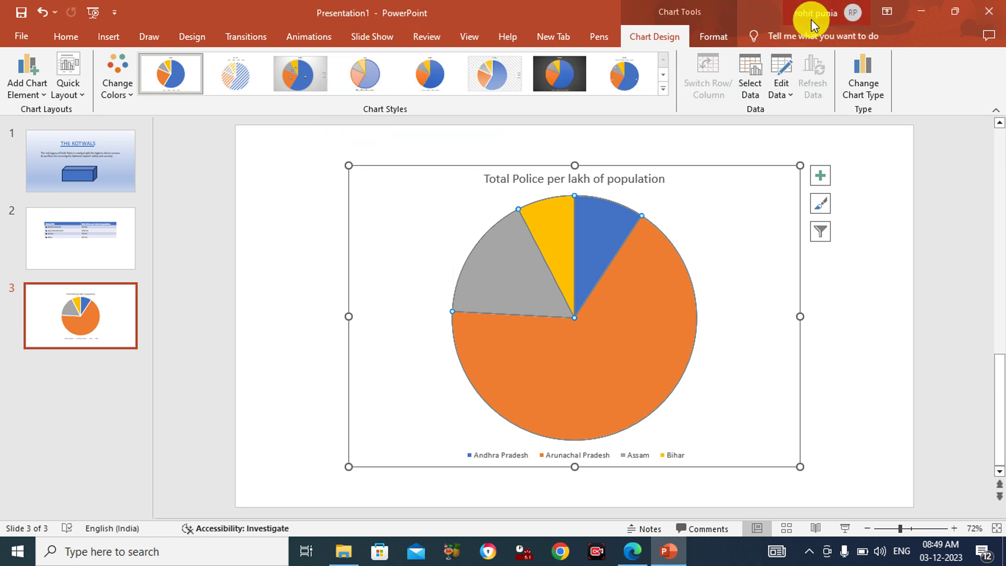
{"action": "left_click", "coordinate": [881, 282]}
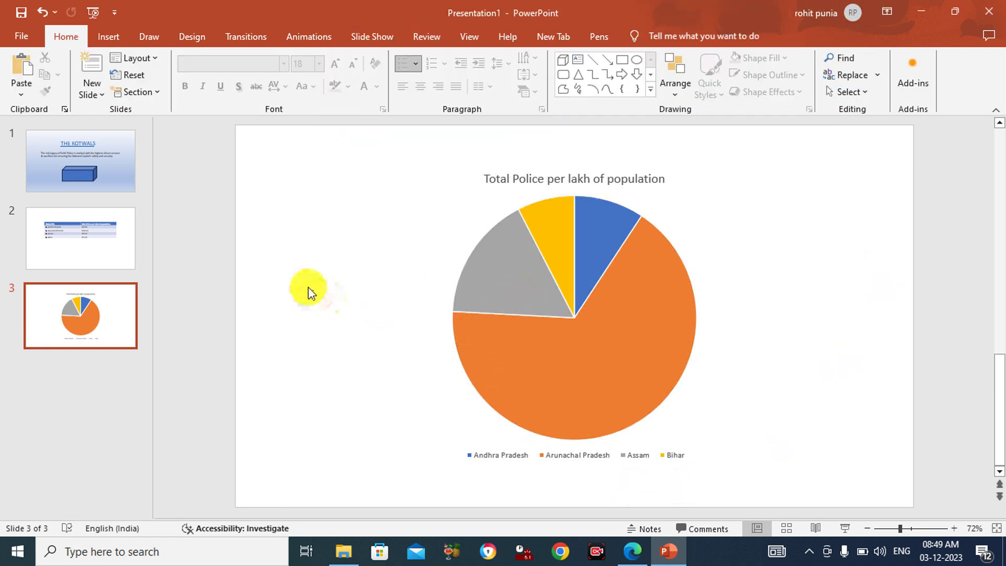
Add a blank fourth slide after the chart slide
{"action": "left_click", "coordinate": [95, 94]}
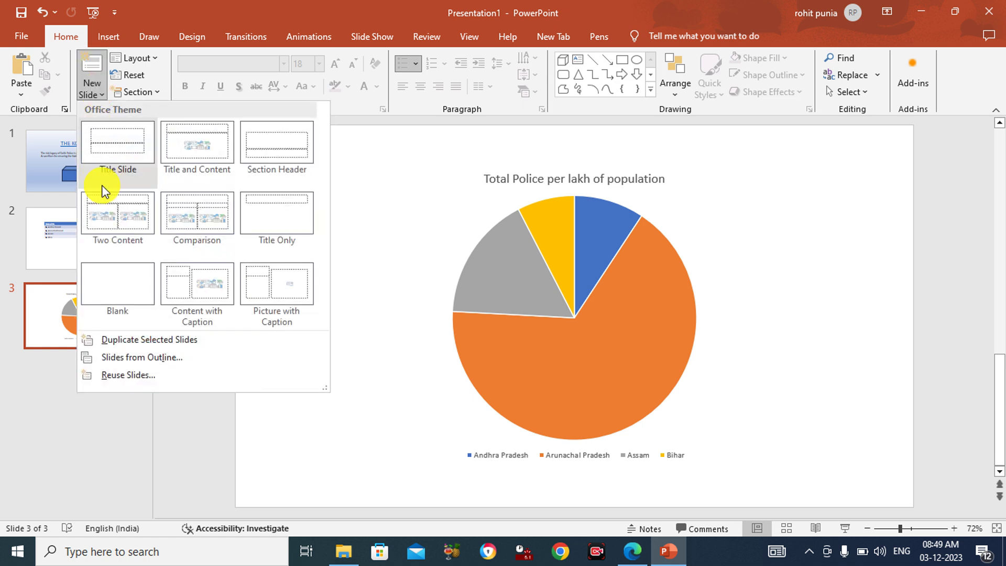
{"action": "left_click", "coordinate": [112, 274]}
{"action": "left_click", "coordinate": [99, 343]}
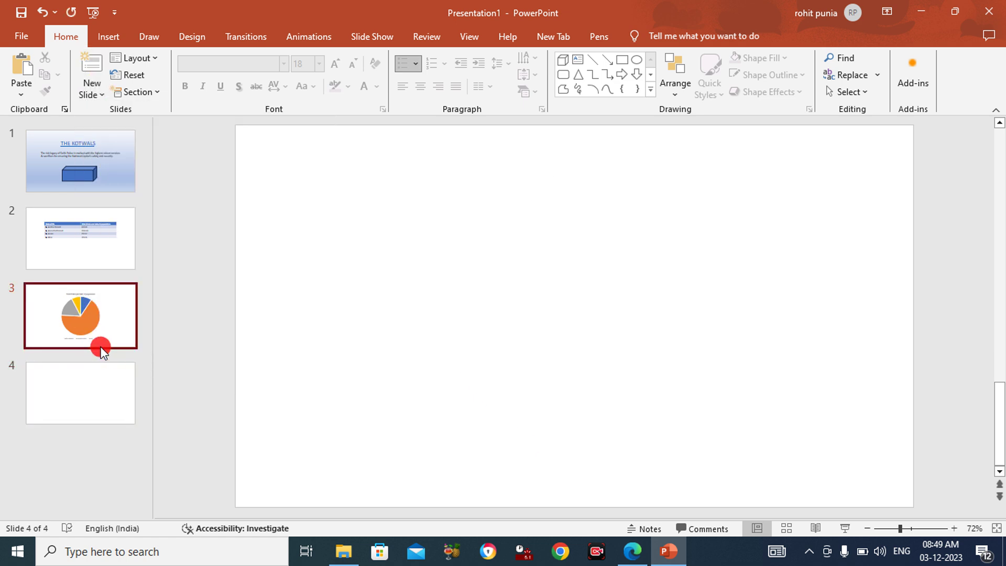
{"action": "right_click", "coordinate": [293, 278]}
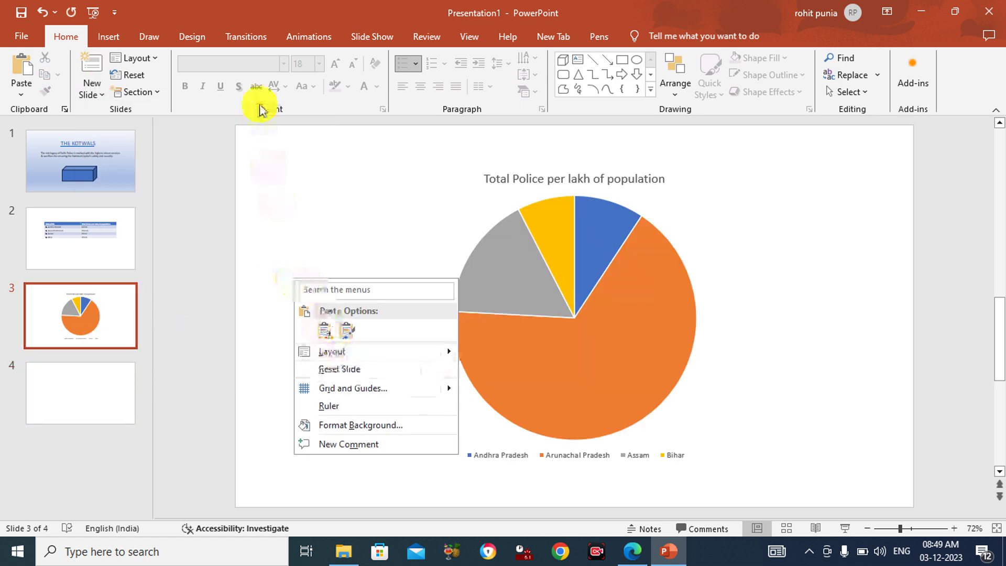
{"action": "left_click", "coordinate": [193, 42]}
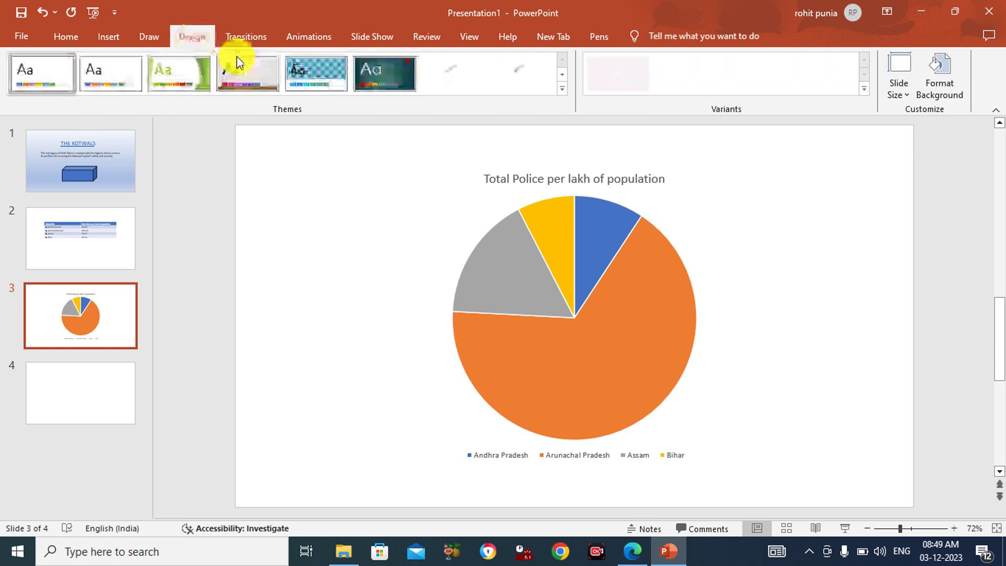
Apply the Ion theme to slide 3 only
{"action": "left_click", "coordinate": [363, 68]}
{"action": "right_click", "coordinate": [363, 64]}
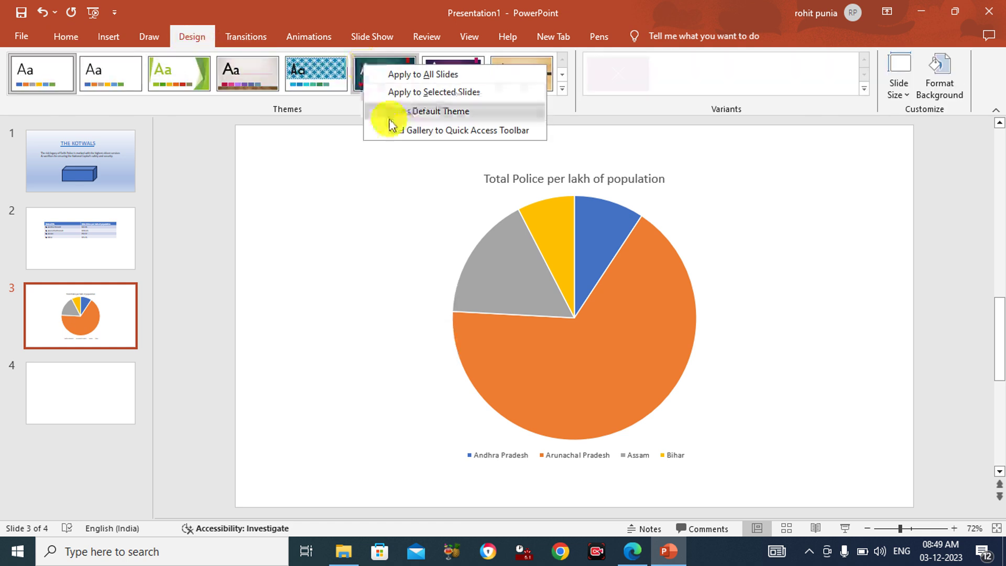
{"action": "left_click", "coordinate": [405, 93]}
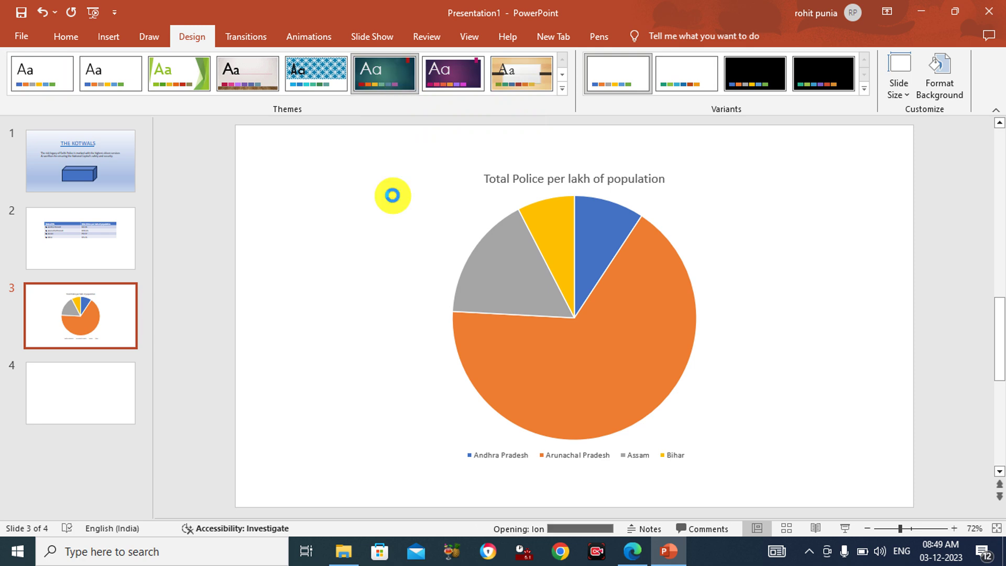
Scroll the Edge task PDF to the Slide No. 4 Hierarchy SmartArt instructions
{"action": "left_click", "coordinate": [87, 379]}
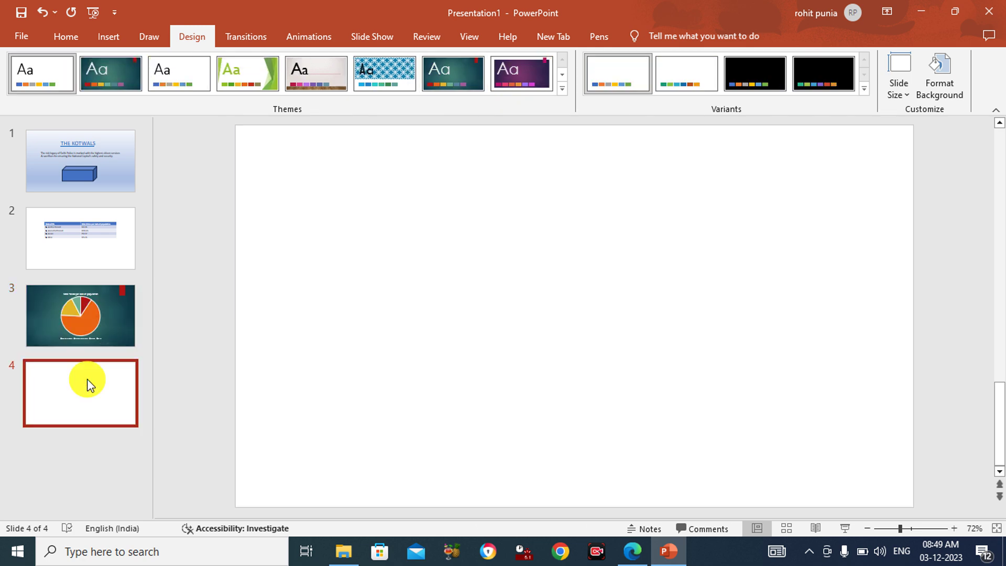
{"action": "left_click", "coordinate": [633, 551]}
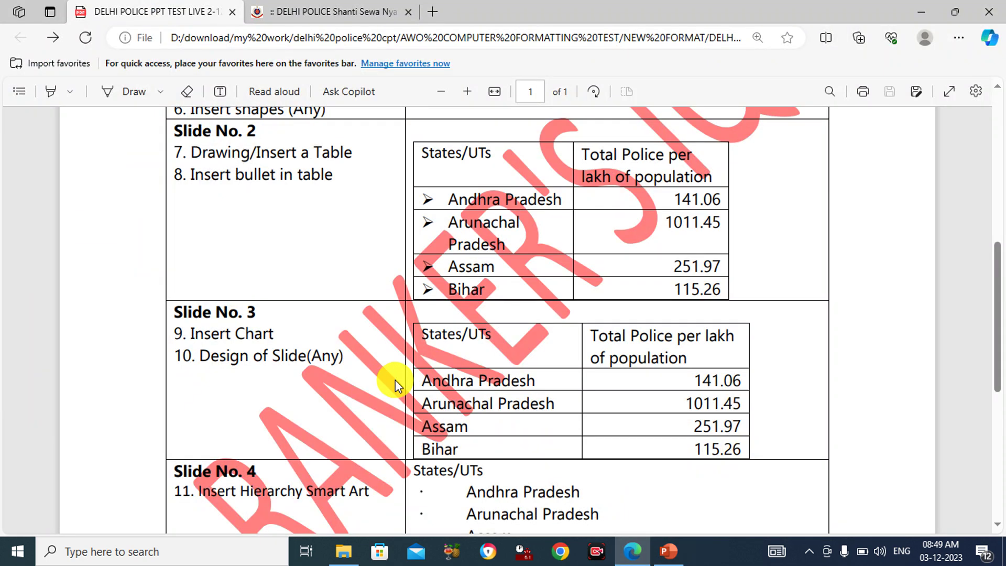
{"action": "scroll", "coordinate": [395, 379], "scroll_direction": "down", "scroll_amount": 3}
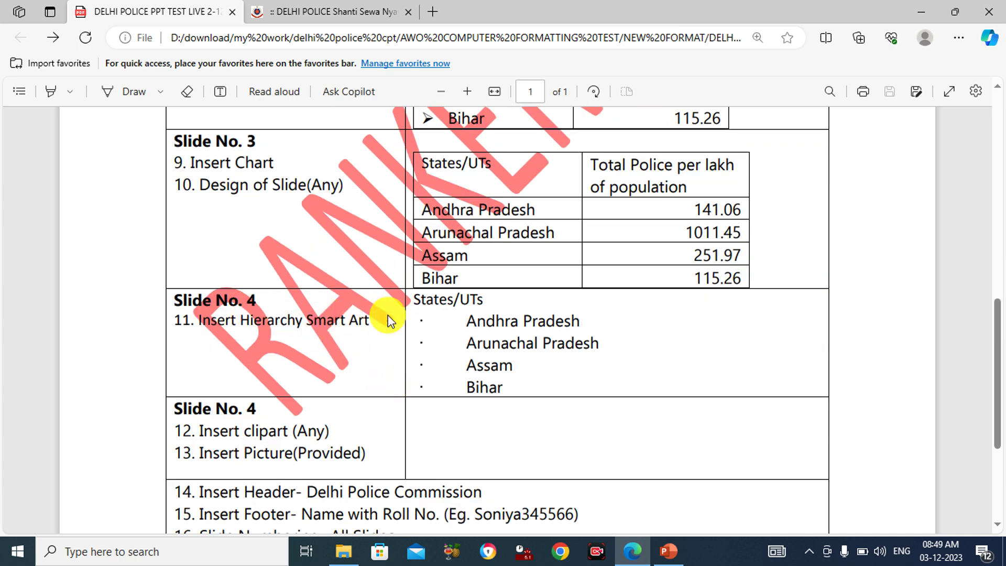
{"action": "mouse_move", "coordinate": [668, 551]}
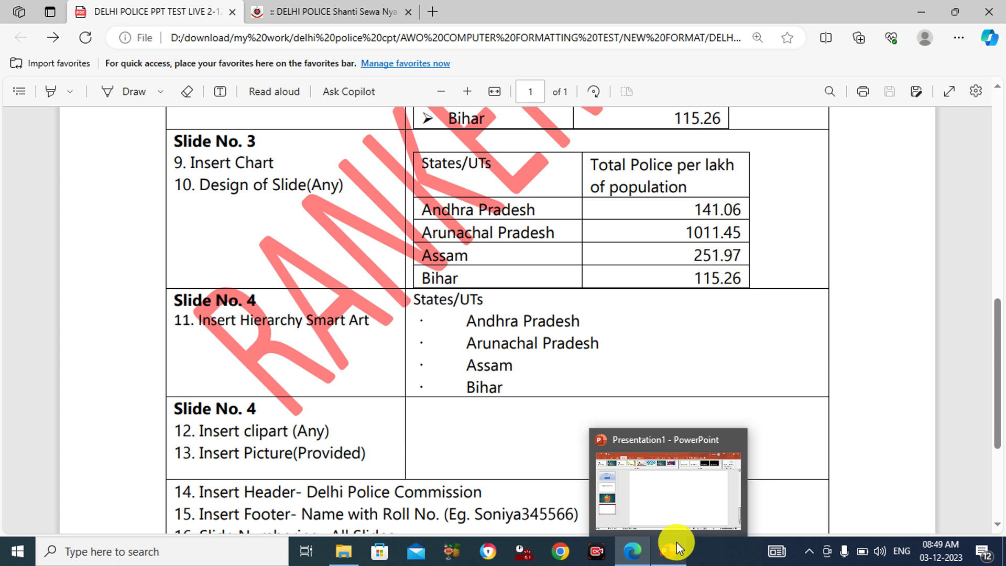
Insert a Hierarchy > Organization Chart SmartArt on blank slide 4
{"action": "left_click", "coordinate": [700, 504]}
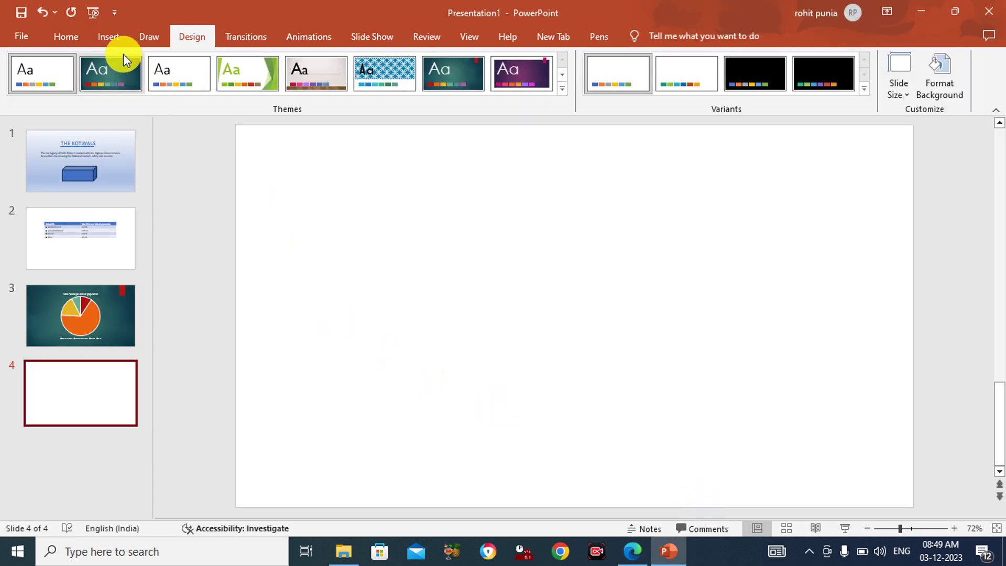
{"action": "left_click", "coordinate": [119, 39]}
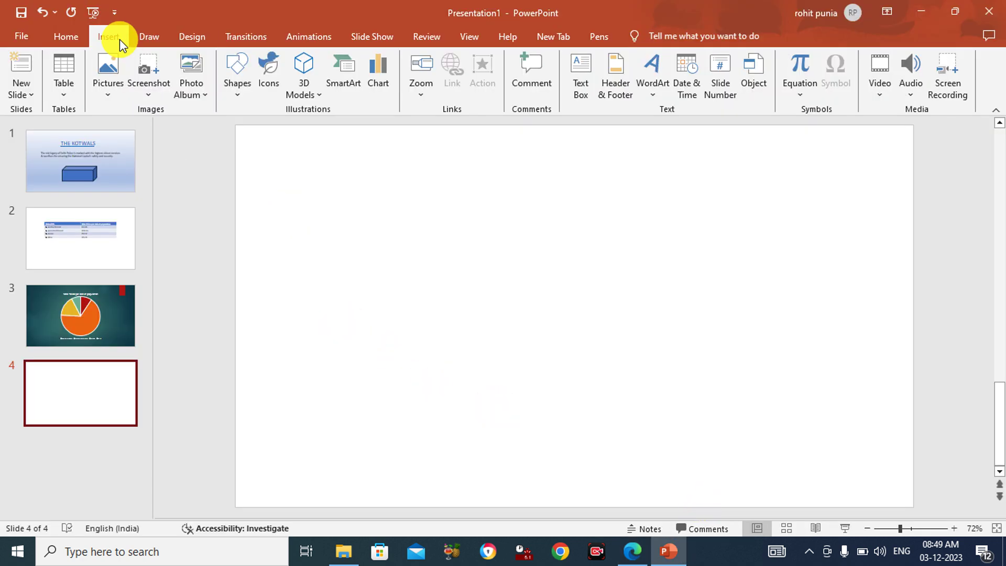
{"action": "left_click", "coordinate": [353, 75]}
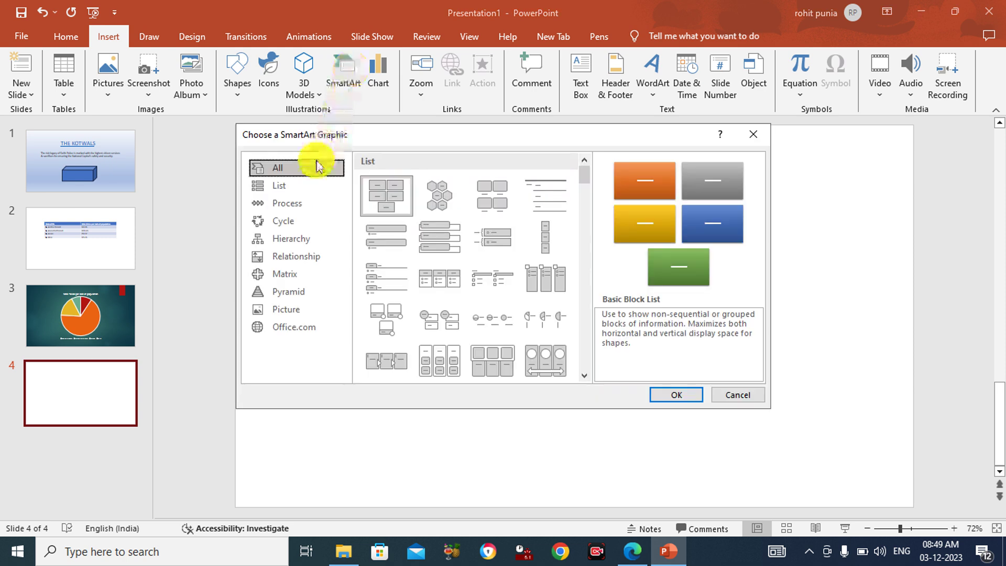
{"action": "left_click", "coordinate": [302, 242]}
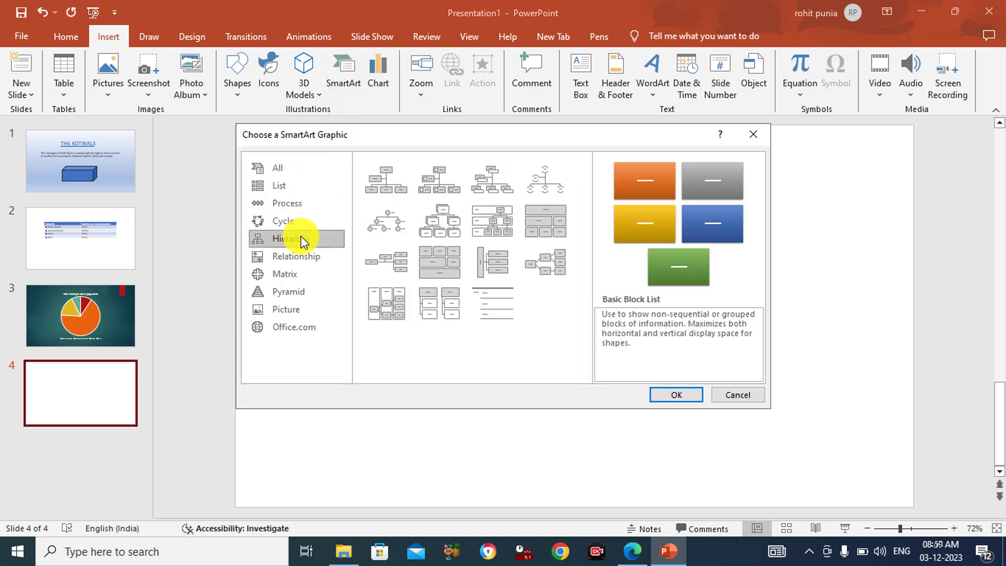
{"action": "left_click", "coordinate": [394, 183]}
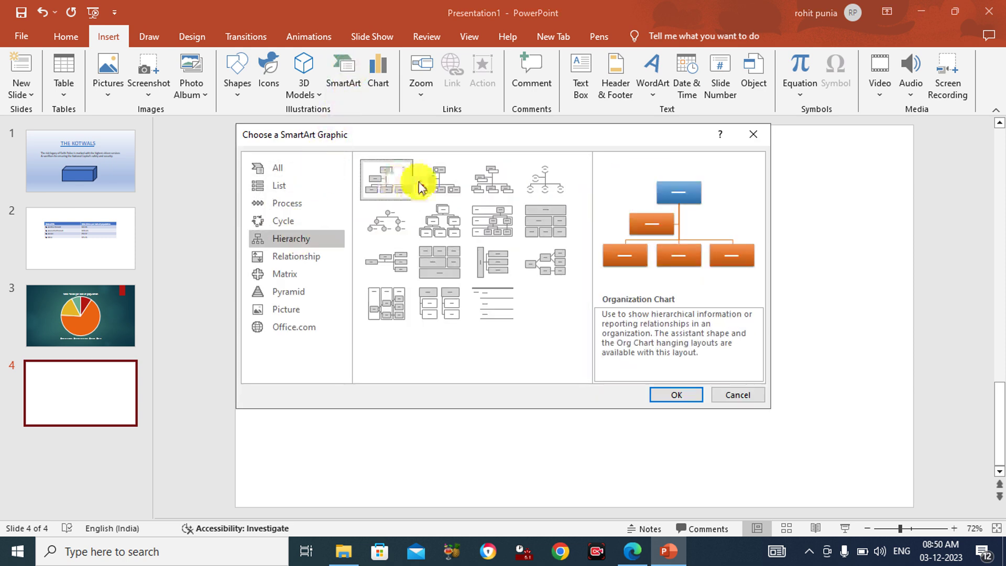
{"action": "left_click", "coordinate": [691, 396]}
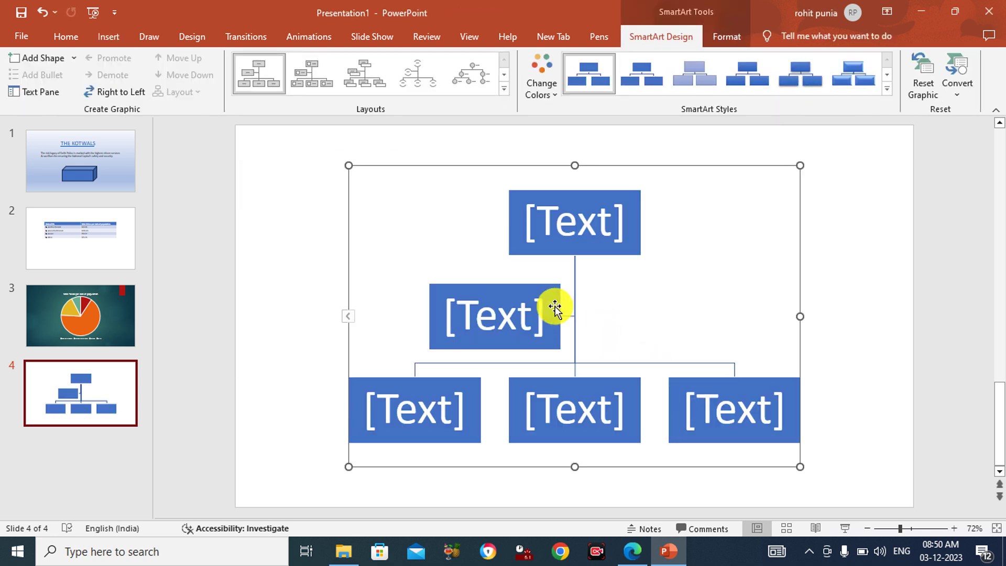
Delete the assistant box, leaving one top box over three
{"action": "left_click", "coordinate": [555, 307]}
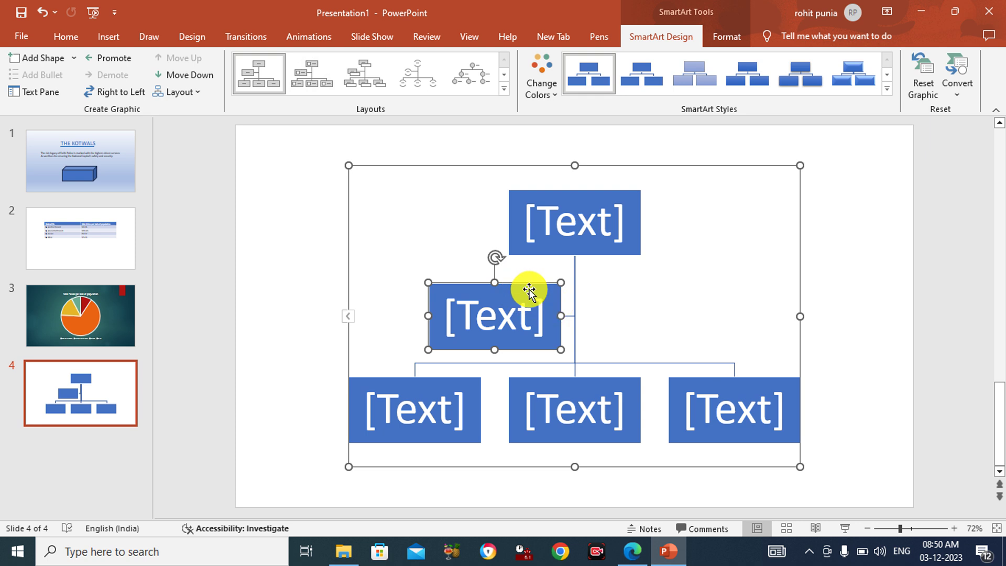
{"action": "key", "text": "Delete"}
{"action": "left_click", "coordinate": [574, 276]}
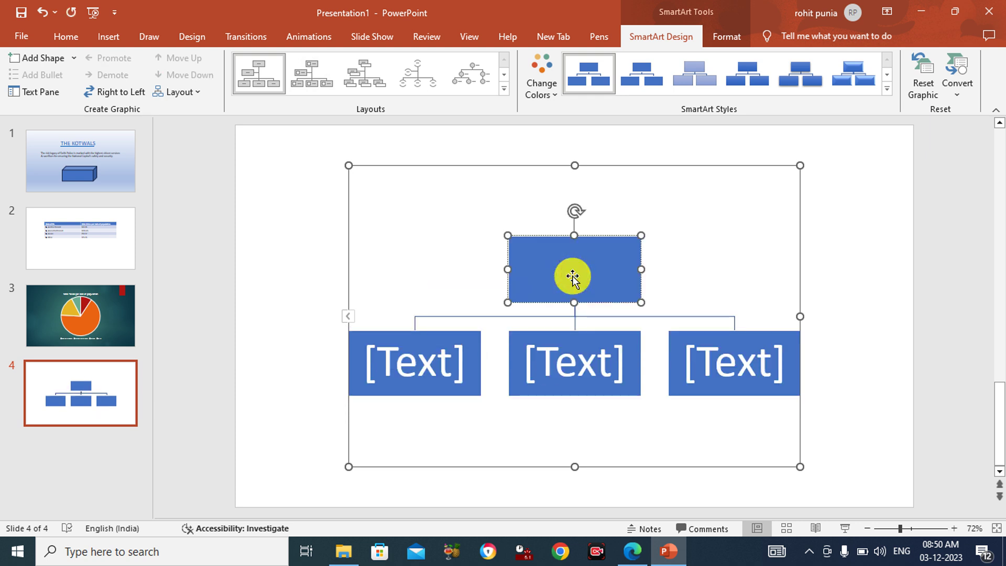
Label the chart's top box 'States/UTs'
{"action": "type", "text": "sTA"}
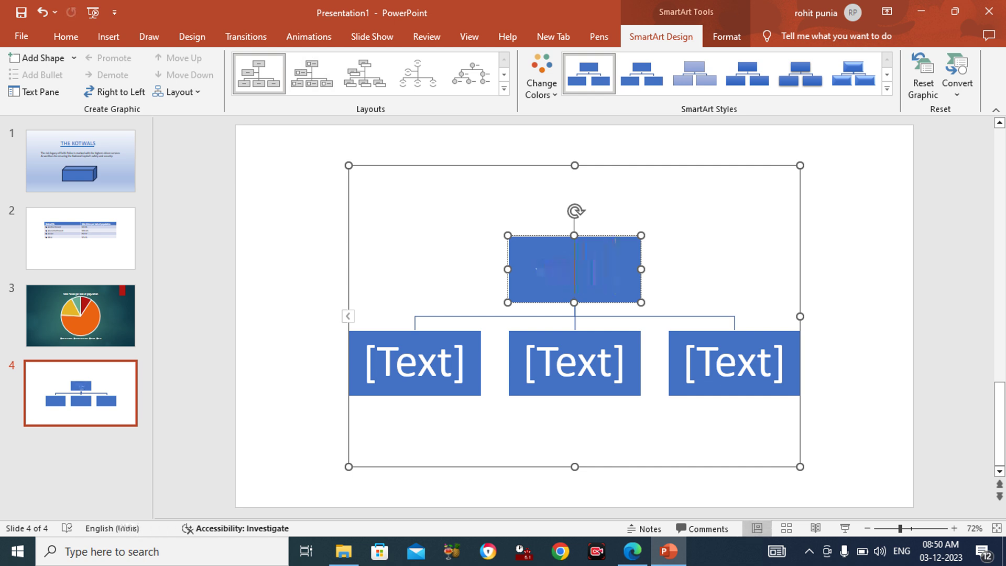
{"action": "type", "text": "tes"}
{"action": "key", "text": "BackSpace"}
{"action": "key", "text": "BackSpace"}
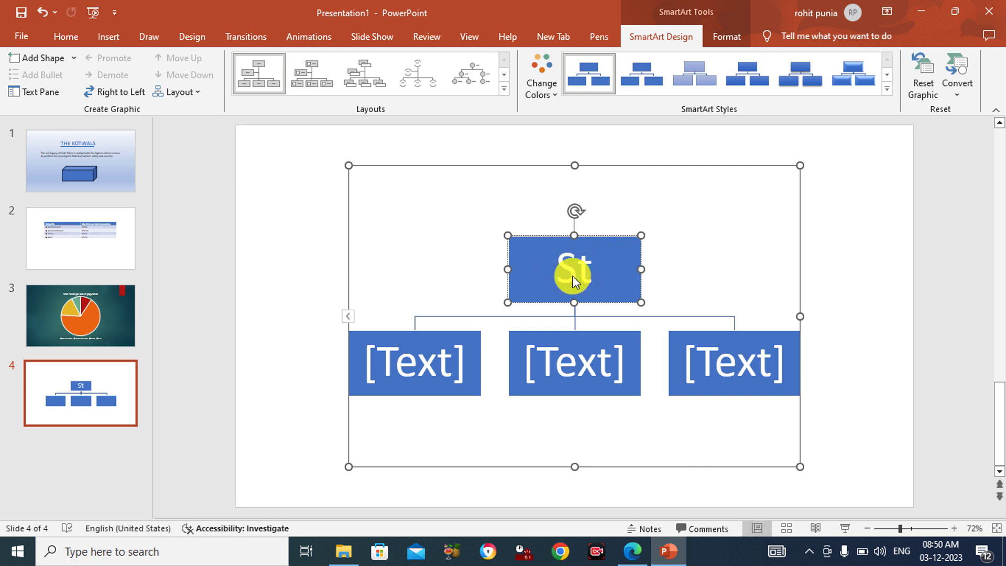
{"action": "type", "text": "ates/"}
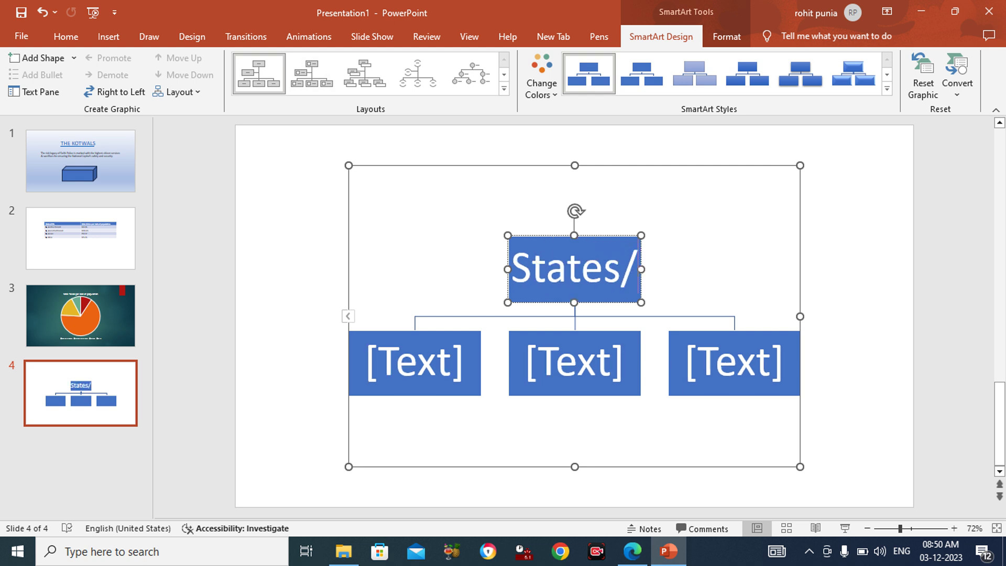
{"action": "type", "text": "UT"}
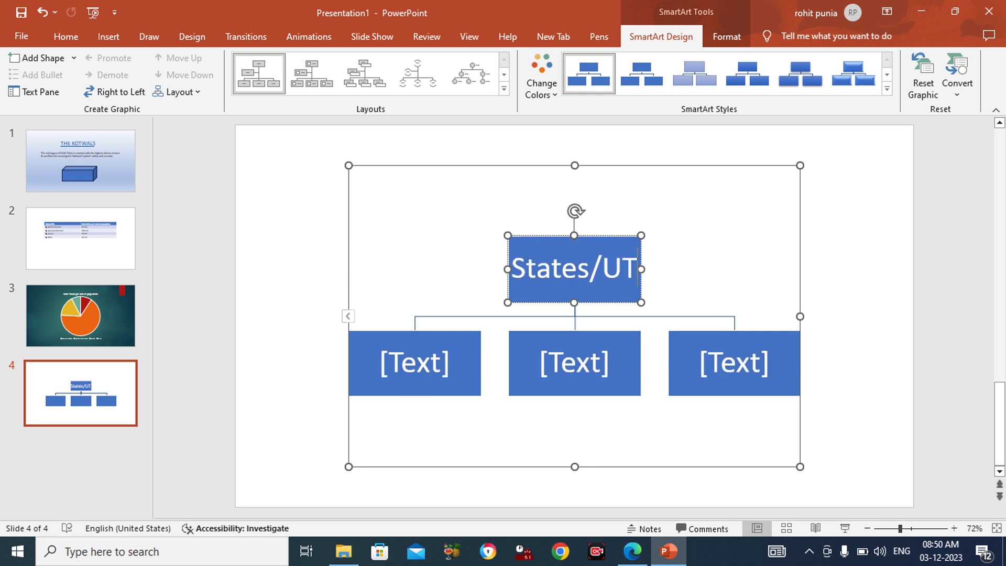
{"action": "type", "text": "s"}
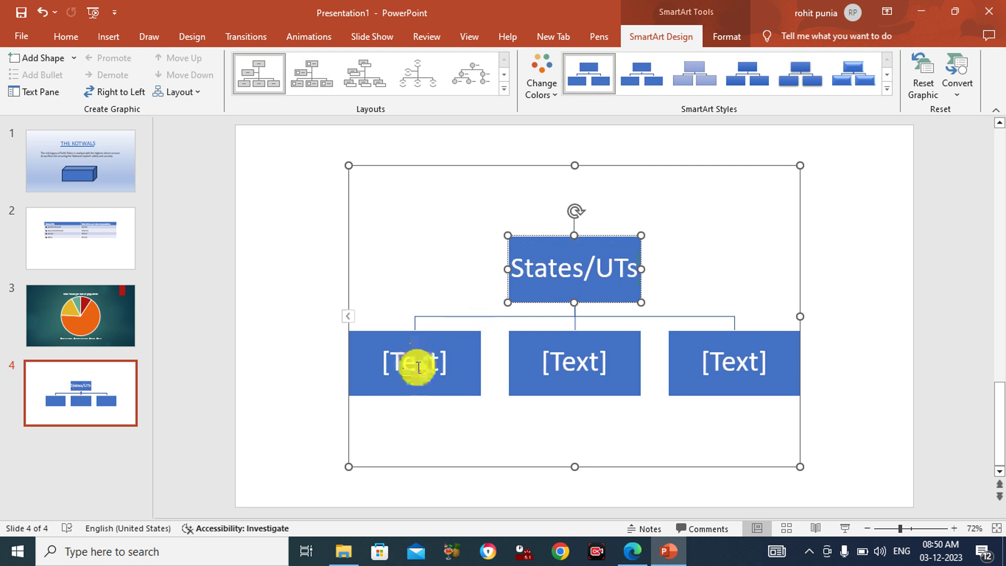
Fill the three lower boxes with Andhra Pradesh, Arunachal Pradesh and Assam
{"action": "left_click", "coordinate": [420, 373]}
{"action": "type", "text": "An"}
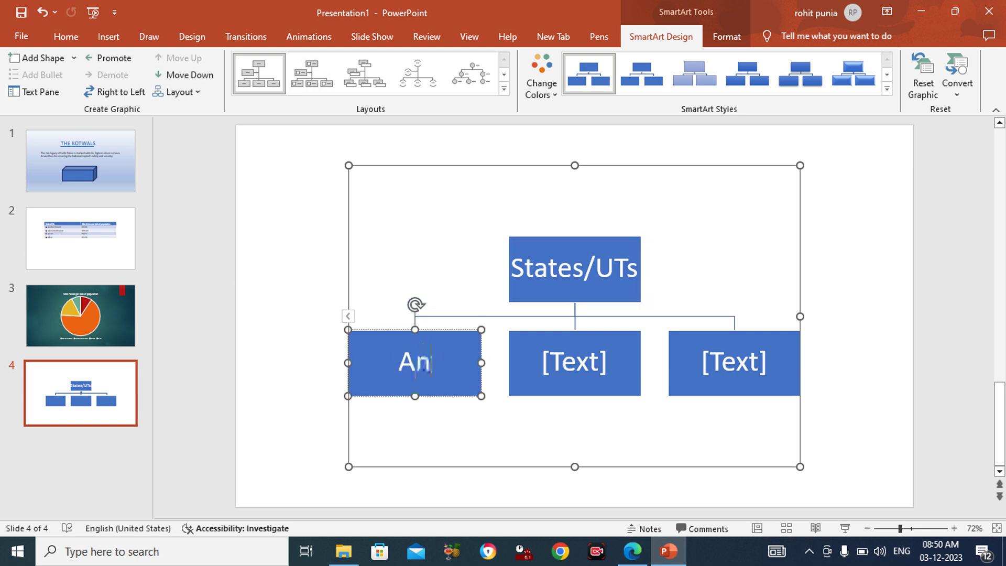
{"action": "type", "text": "dhra P"}
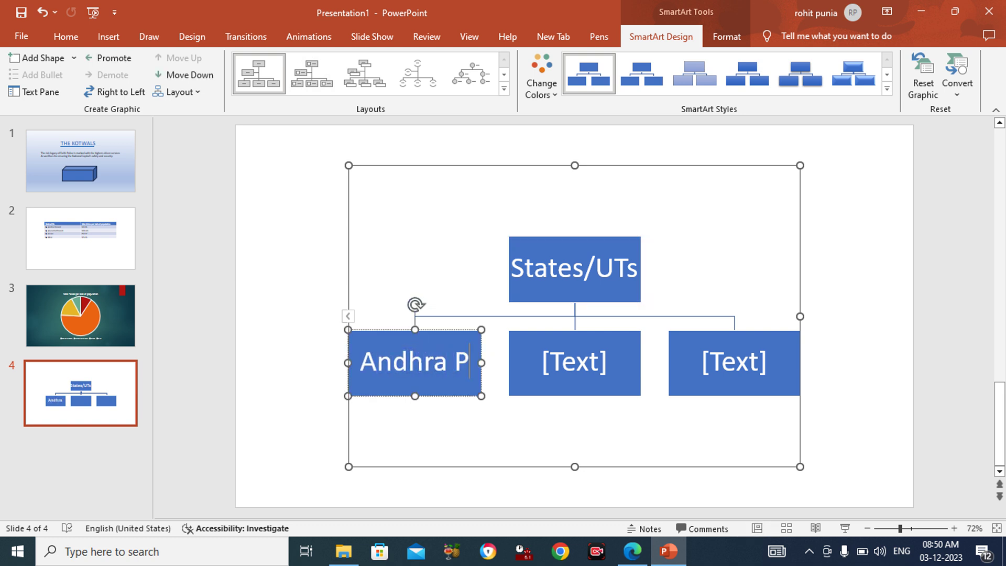
{"action": "type", "text": "radesh"}
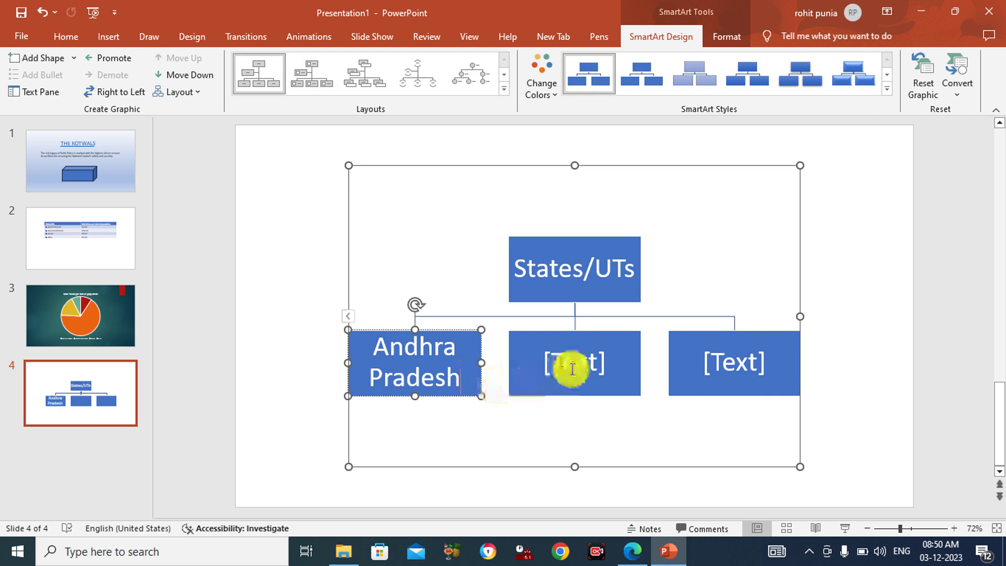
{"action": "left_click", "coordinate": [579, 365]}
{"action": "type", "text": "a"}
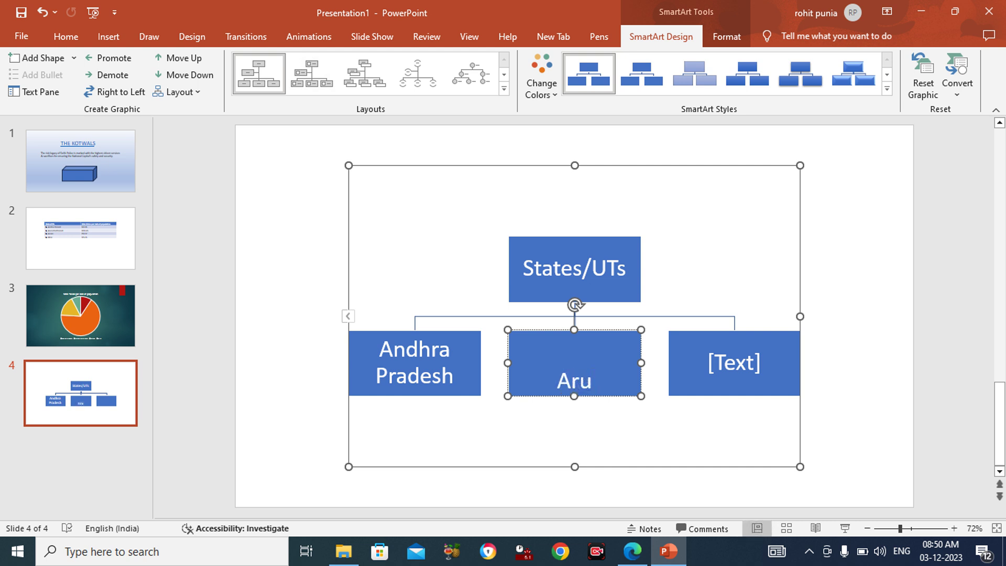
{"action": "type", "text": "chal P"}
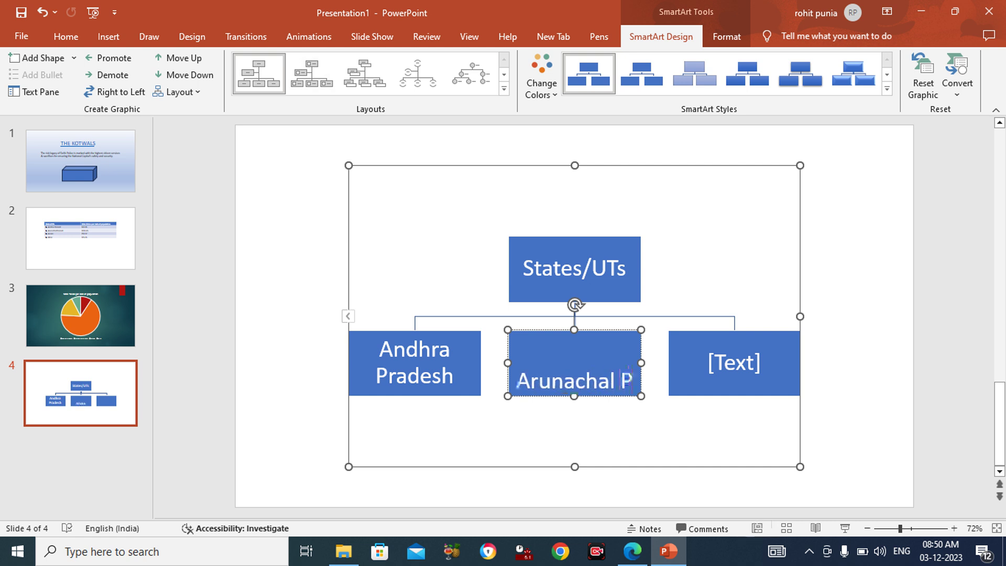
{"action": "type", "text": "radesh"}
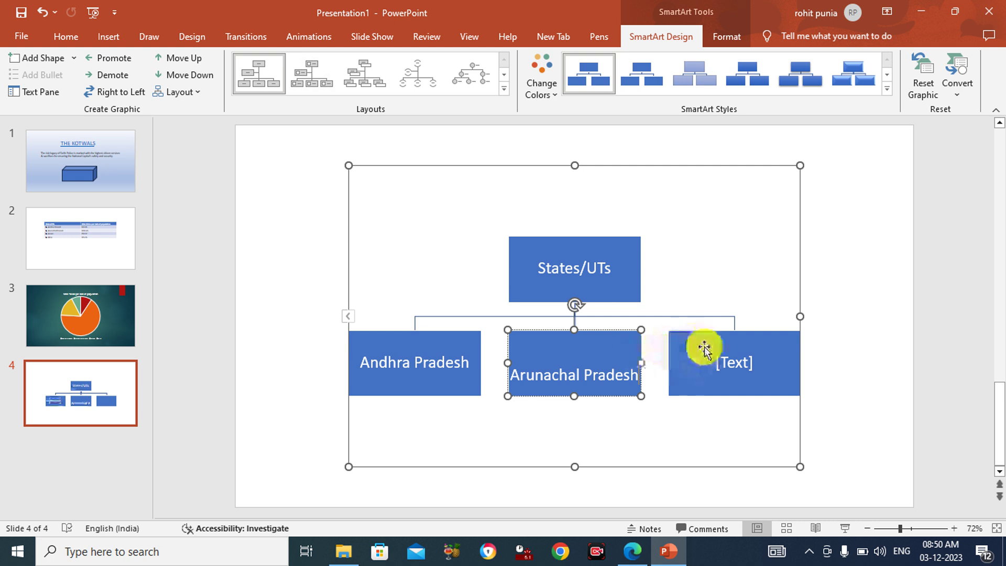
{"action": "left_click", "coordinate": [704, 363]}
{"action": "left_click", "coordinate": [736, 365]}
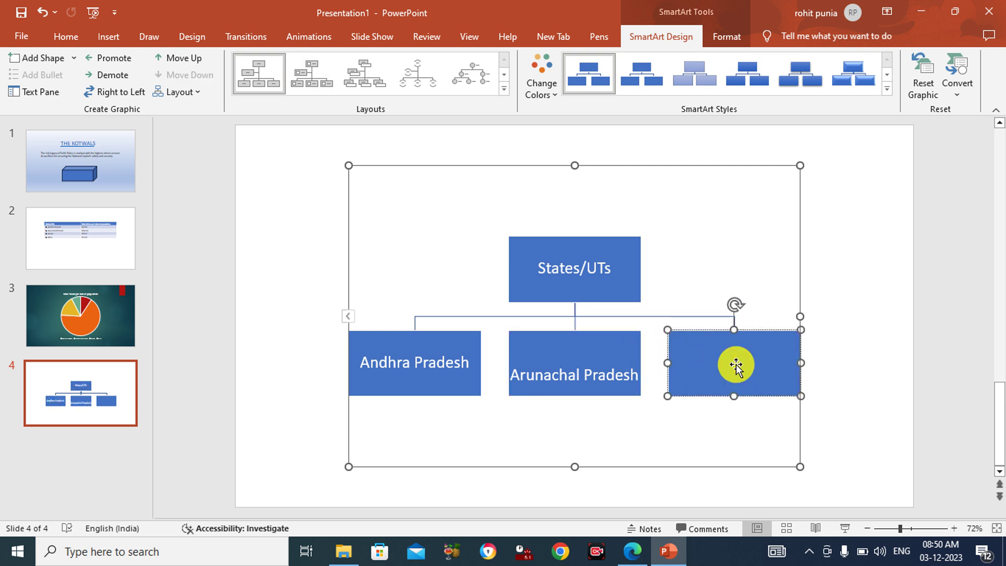
{"action": "type", "text": "Assam"}
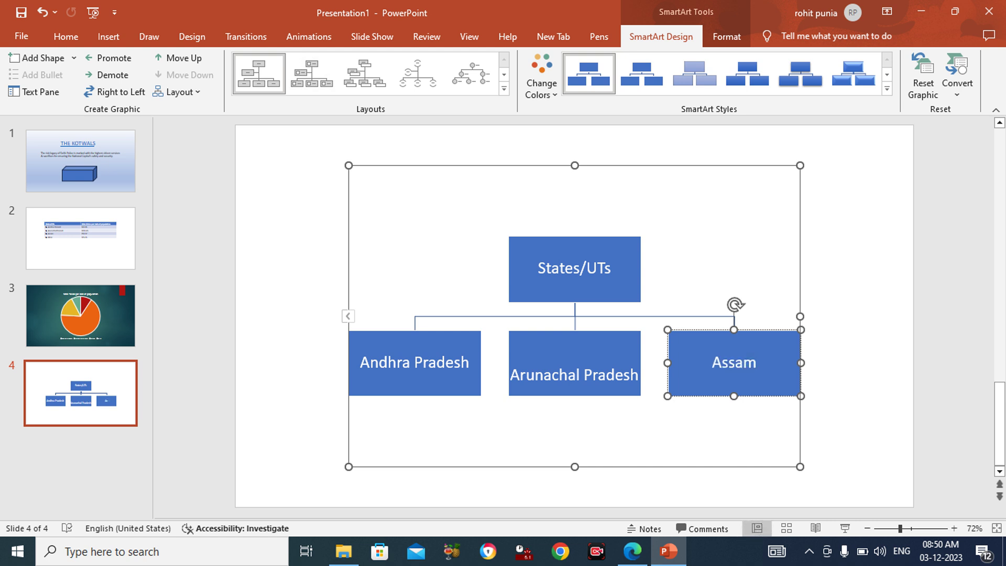
{"action": "left_click", "coordinate": [525, 367]}
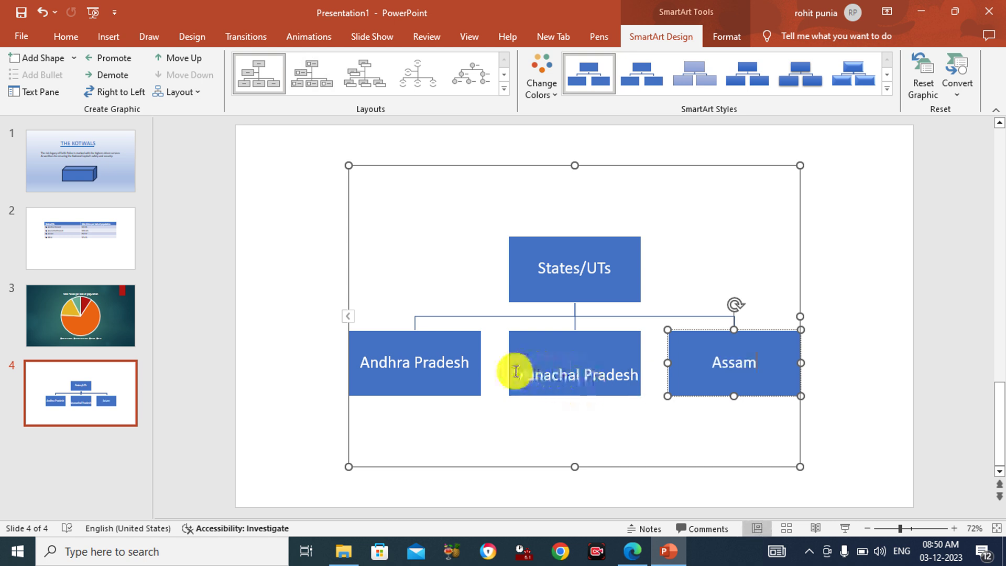
Add a new box after Assam and label it 'Bihar'
{"action": "left_click", "coordinate": [515, 371]}
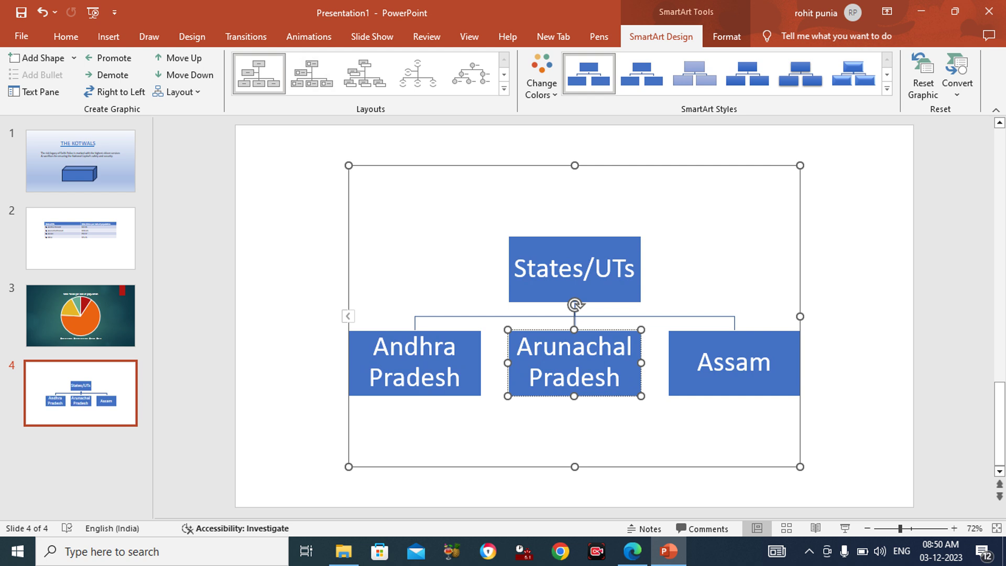
{"action": "left_click", "coordinate": [775, 364]}
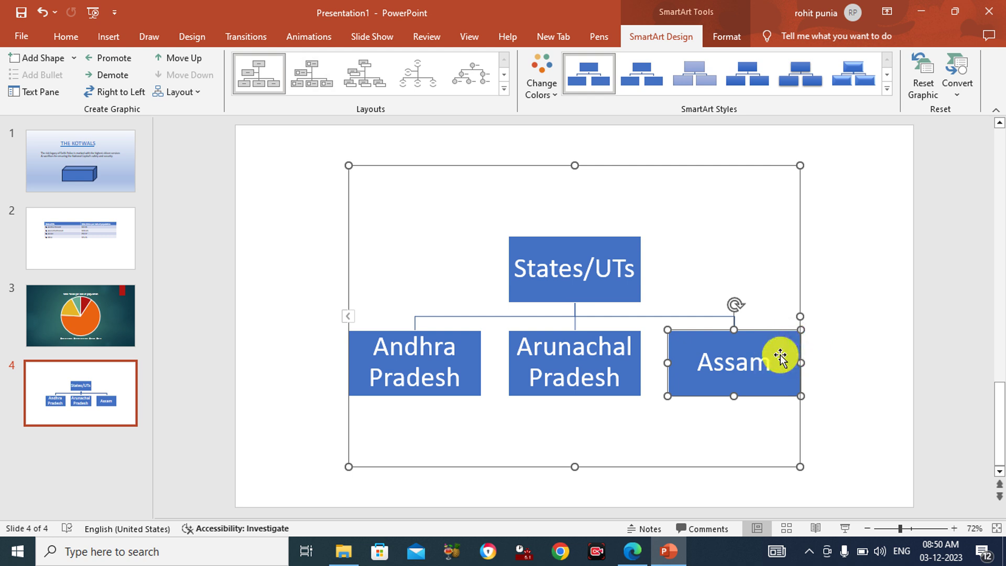
{"action": "right_click", "coordinate": [780, 355]}
{"action": "mouse_move", "coordinate": [827, 196]}
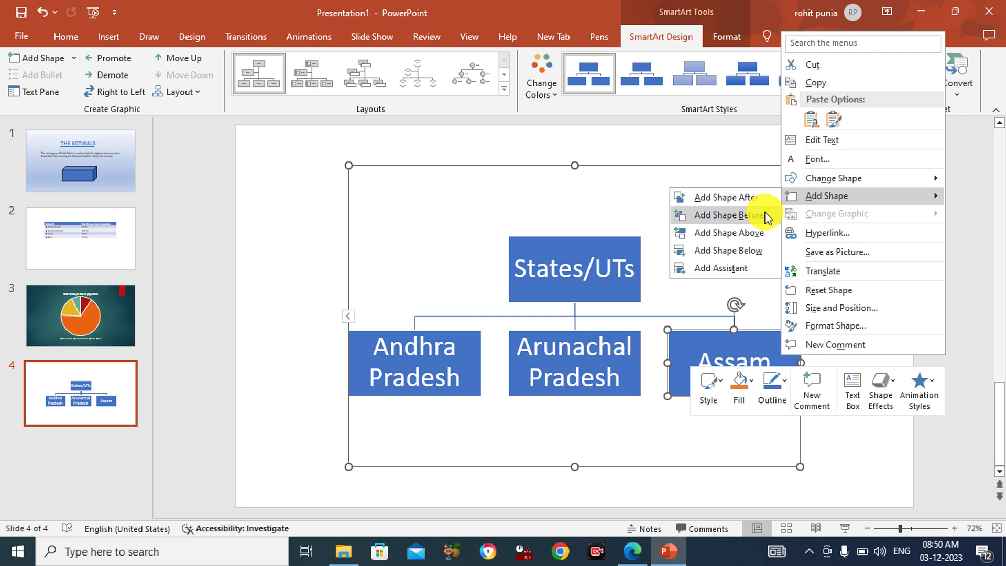
{"action": "left_click", "coordinate": [759, 198]}
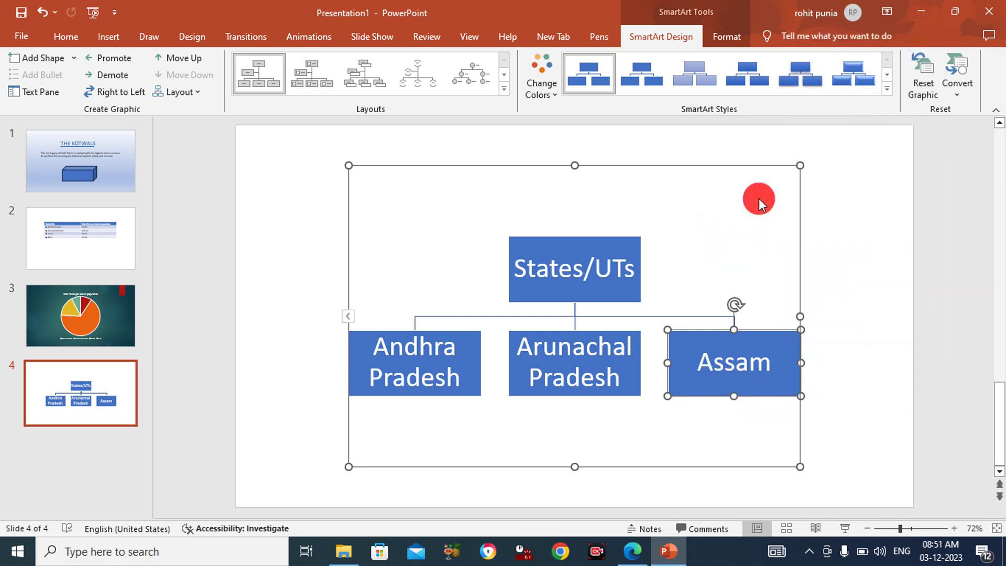
{"action": "left_click", "coordinate": [747, 342]}
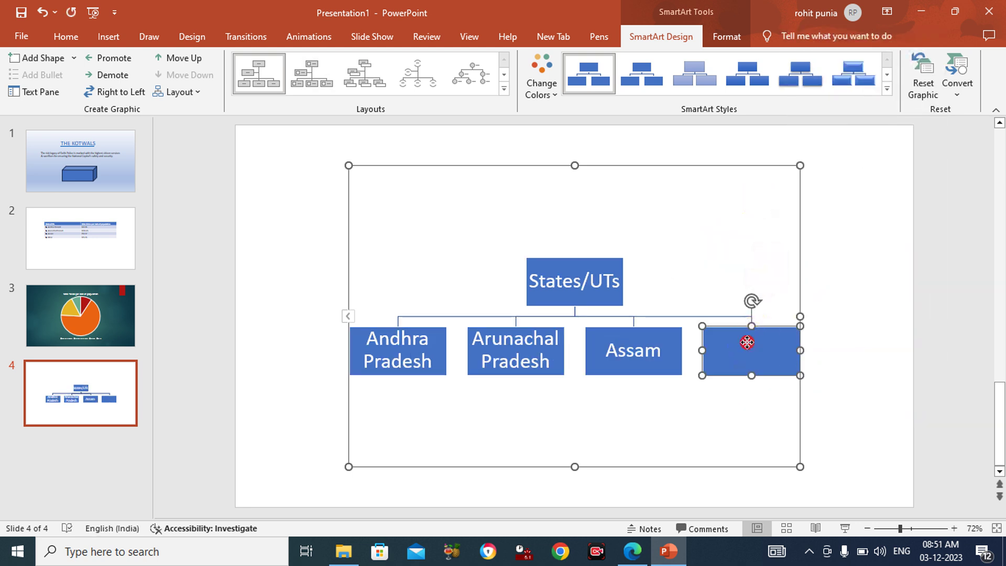
{"action": "type", "text": "Bihar"}
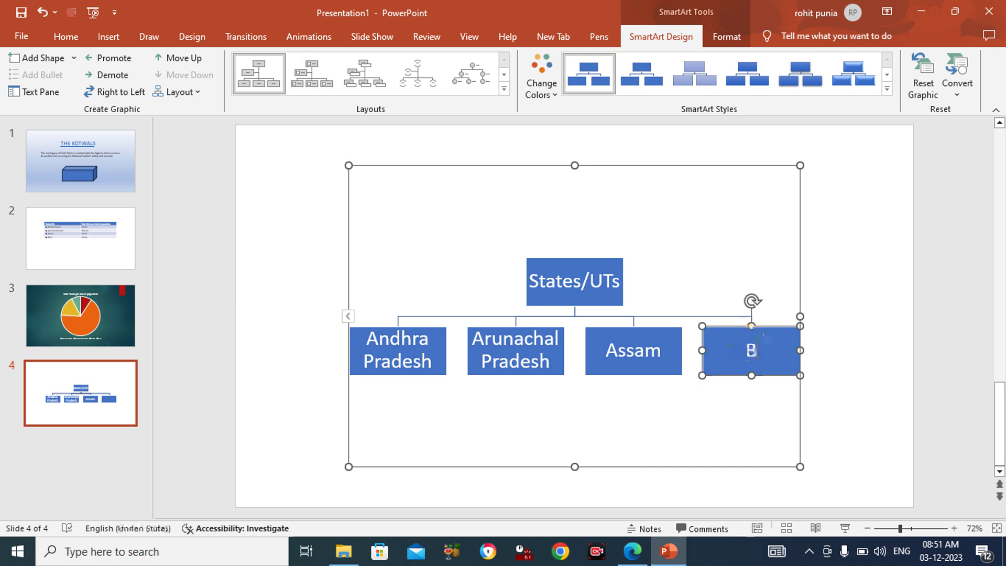
{"action": "left_click", "coordinate": [886, 388]}
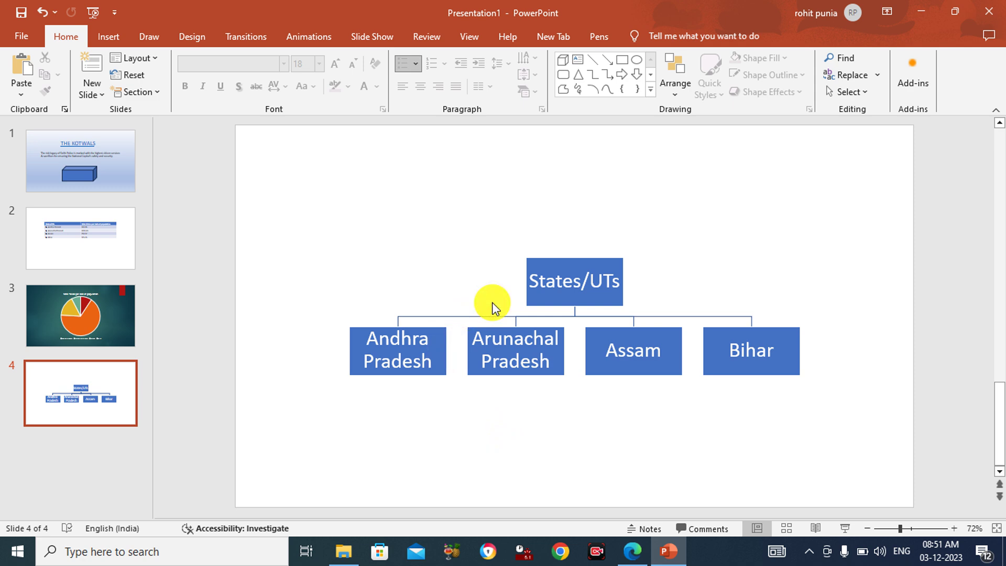
Scroll the task PDF in Edge to the second Slide No. 4 heading
{"action": "left_click", "coordinate": [636, 548]}
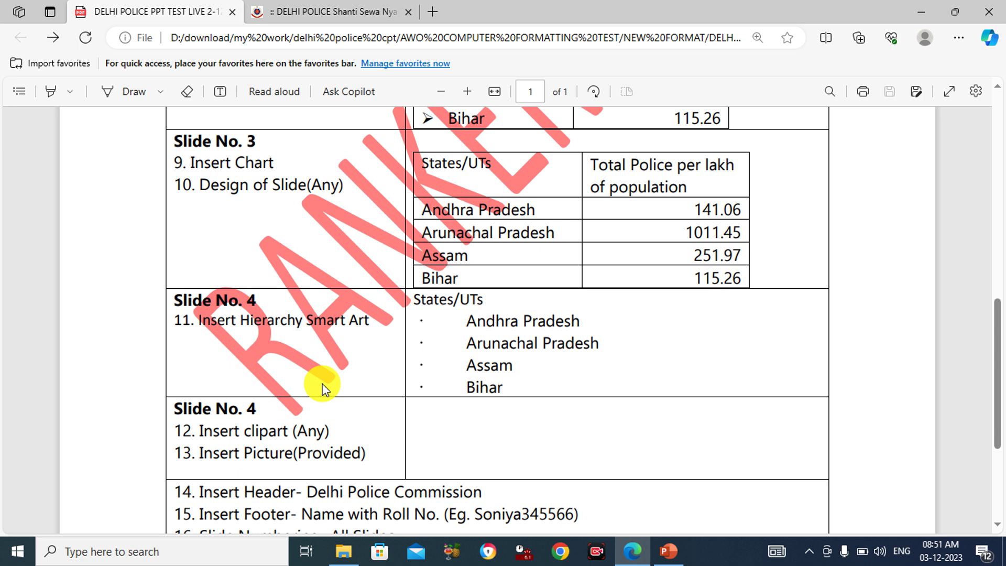
{"action": "scroll", "coordinate": [324, 389], "scroll_direction": "down", "scroll_amount": 2}
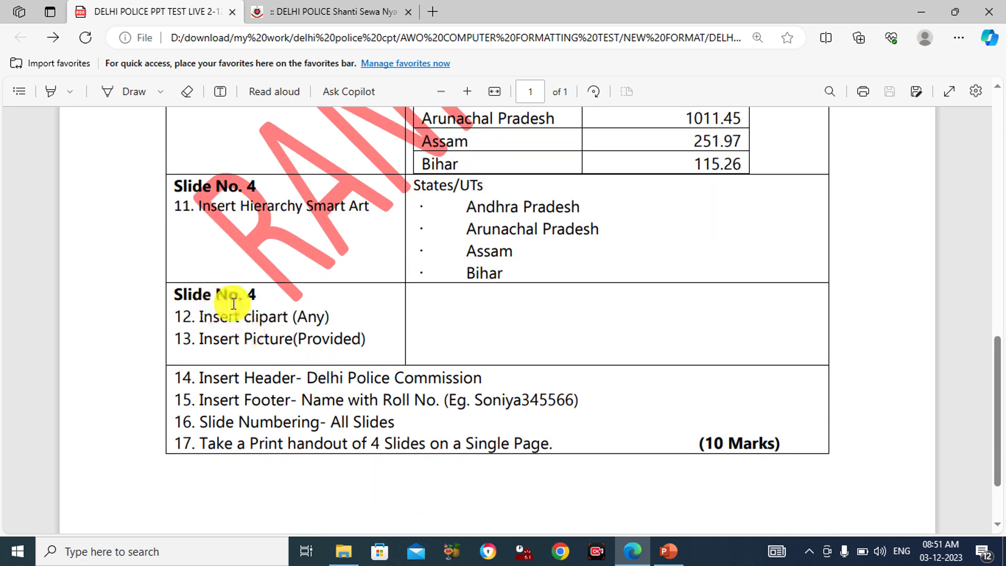
{"action": "left_click", "coordinate": [313, 309]}
{"action": "scroll", "coordinate": [313, 308], "scroll_direction": "up", "scroll_amount": 3}
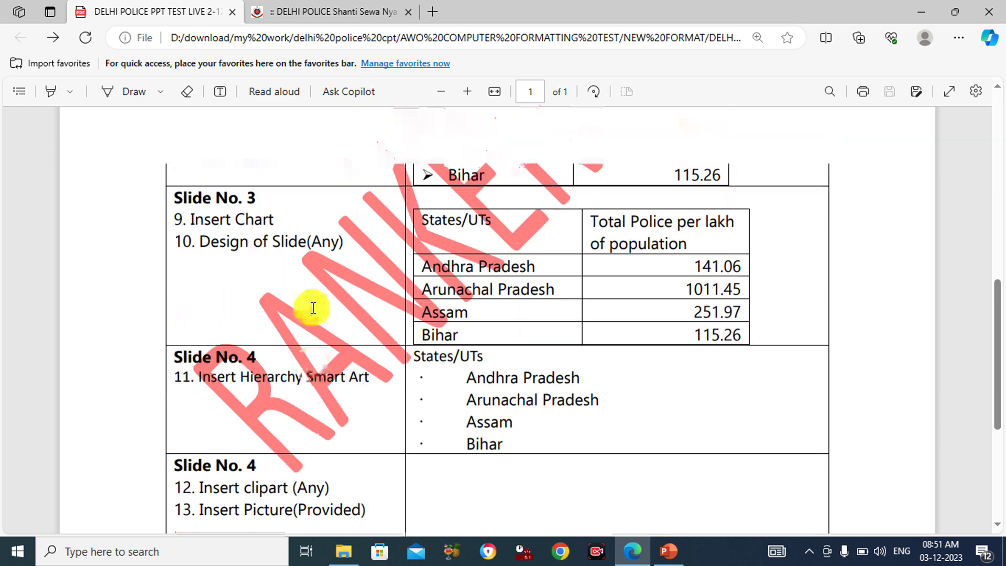
{"action": "scroll", "coordinate": [313, 308], "scroll_direction": "up", "scroll_amount": 2}
{"action": "scroll", "coordinate": [313, 308], "scroll_direction": "down", "scroll_amount": 2}
{"action": "scroll", "coordinate": [316, 308], "scroll_direction": "down", "scroll_amount": 2}
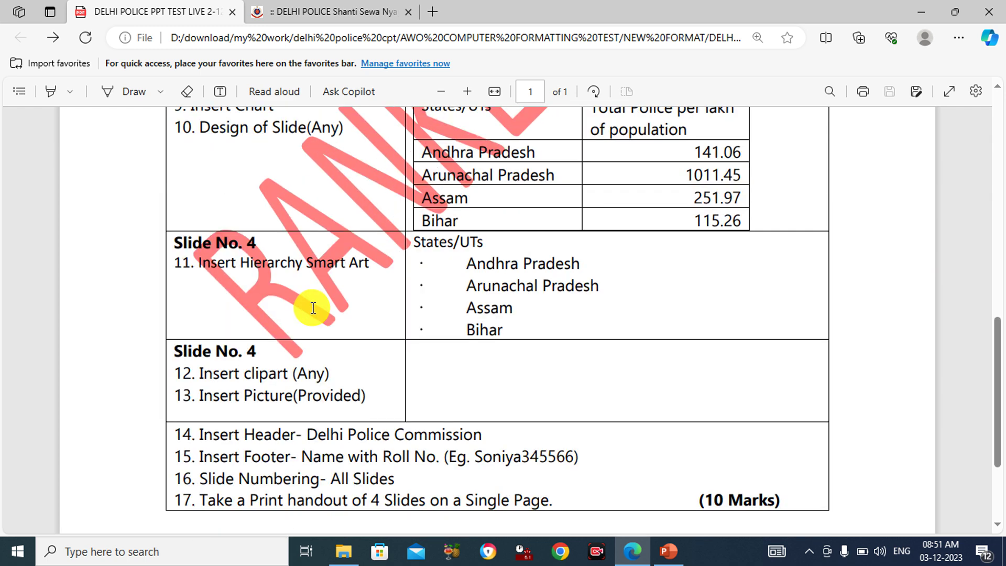
{"action": "scroll", "coordinate": [321, 308], "scroll_direction": "down", "scroll_amount": 1}
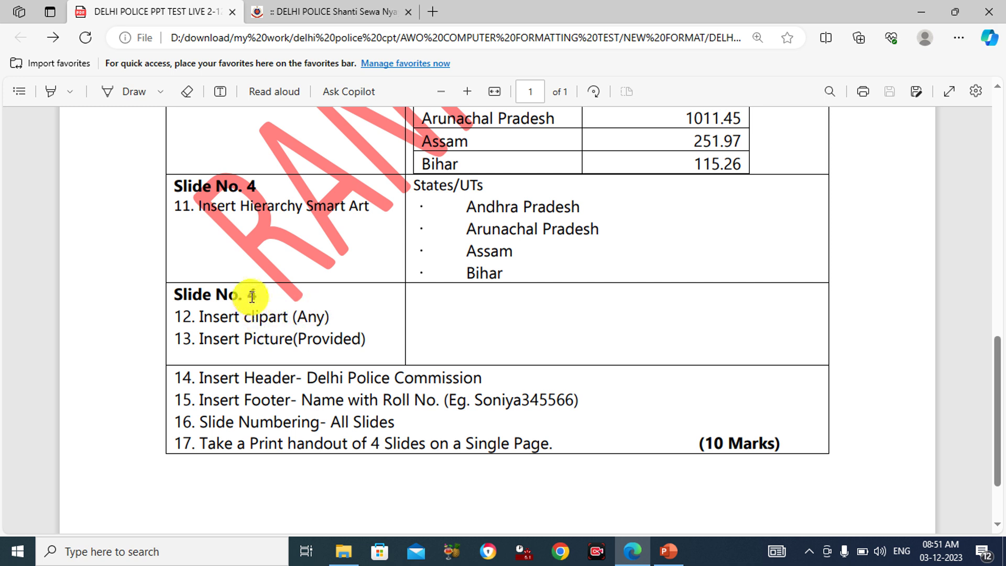
Hand-write a 5 beside that heading with Draw, then return to PowerPoint
{"action": "left_click", "coordinate": [133, 94]}
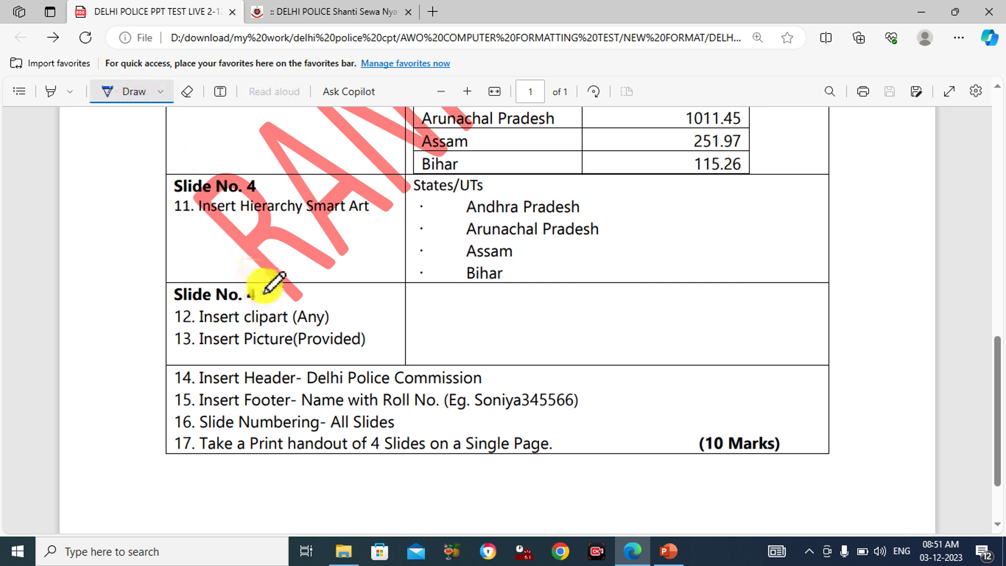
{"action": "left_click_drag", "start_coordinate": [262, 303], "coordinate": [267, 291]}
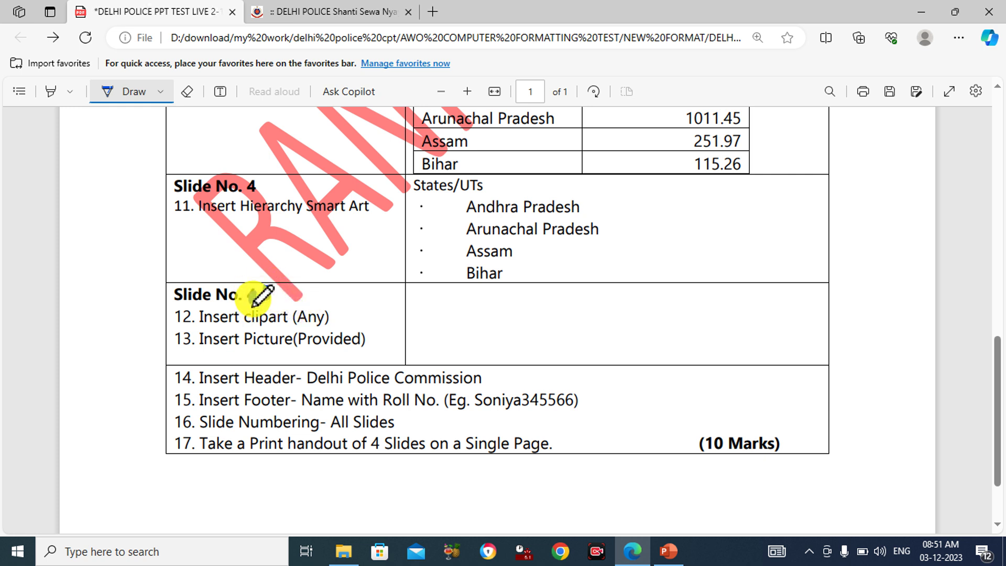
{"action": "left_click", "coordinate": [119, 93]}
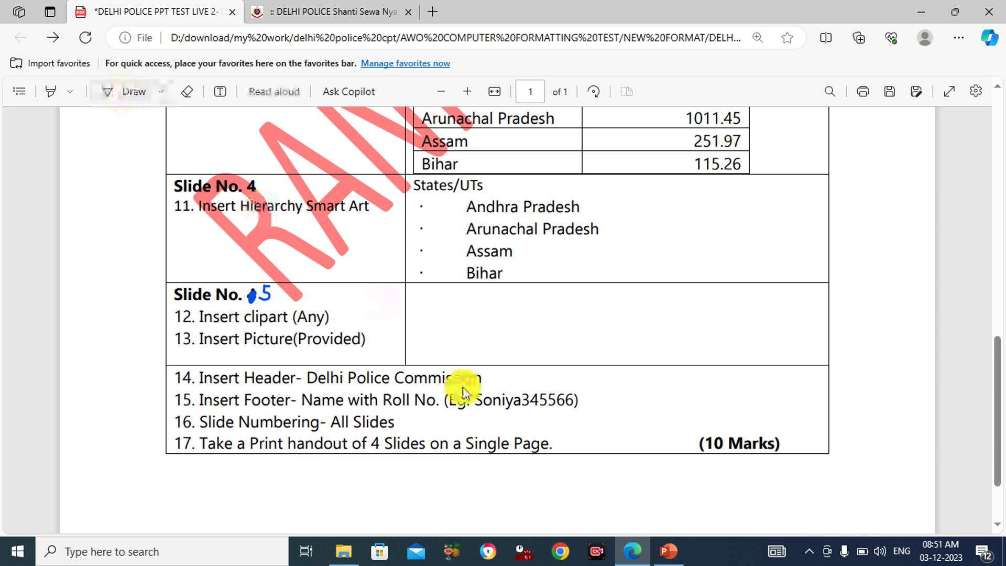
{"action": "mouse_move", "coordinate": [668, 551]}
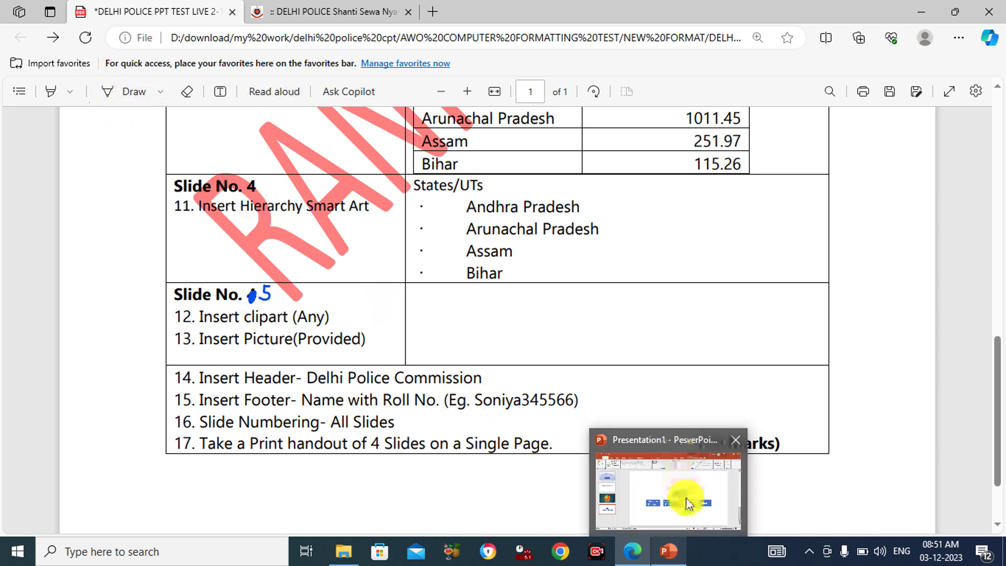
{"action": "left_click", "coordinate": [687, 498]}
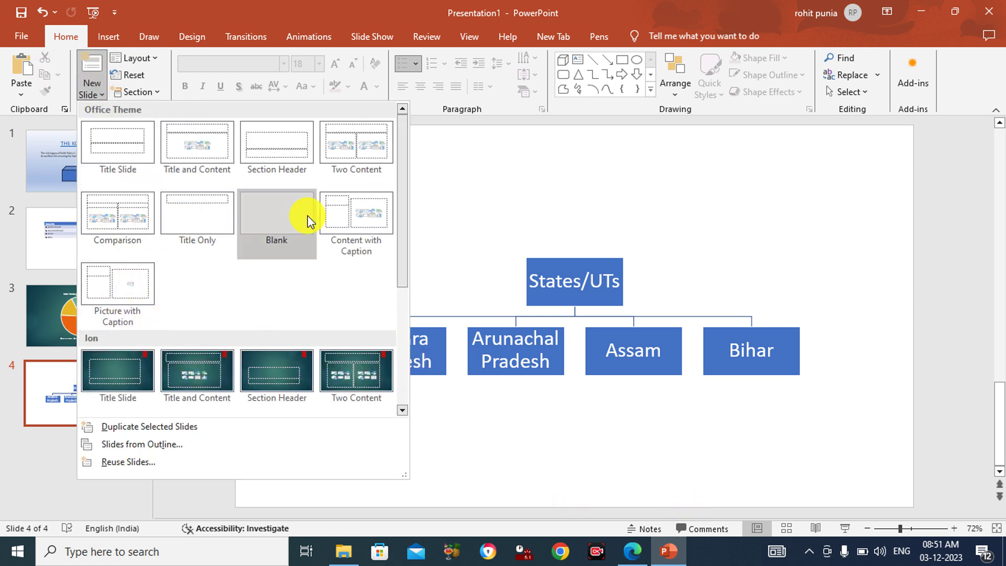
Add a blank slide 5 and insert the first online Apple picture
{"action": "left_click", "coordinate": [309, 219]}
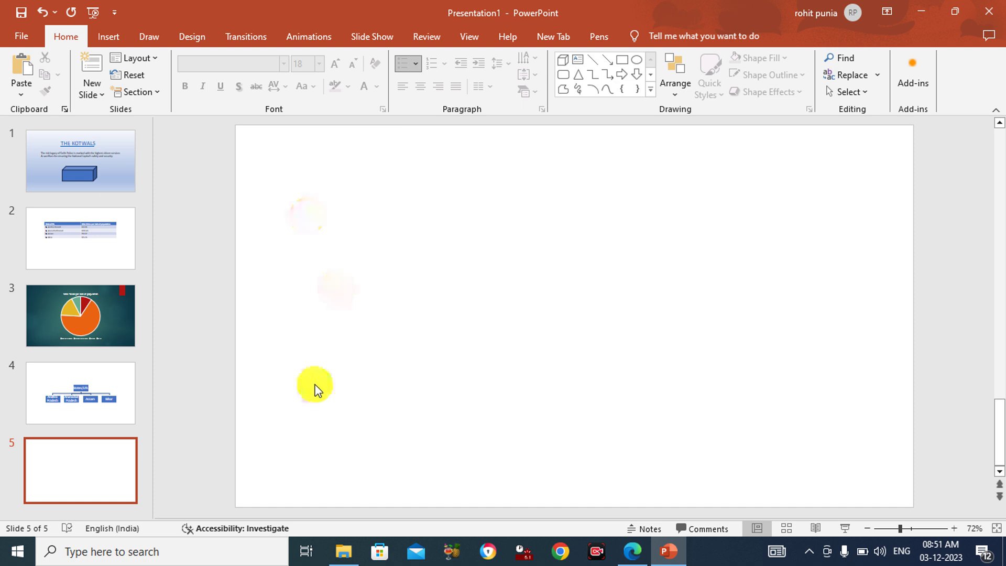
{"action": "left_click", "coordinate": [108, 37]}
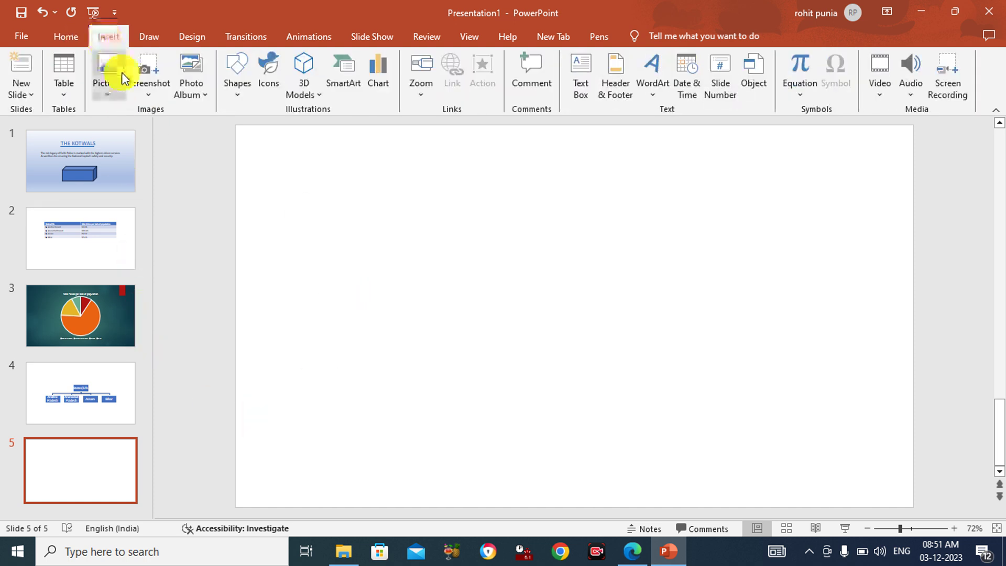
{"action": "left_click", "coordinate": [106, 96]}
{"action": "left_click", "coordinate": [135, 148]}
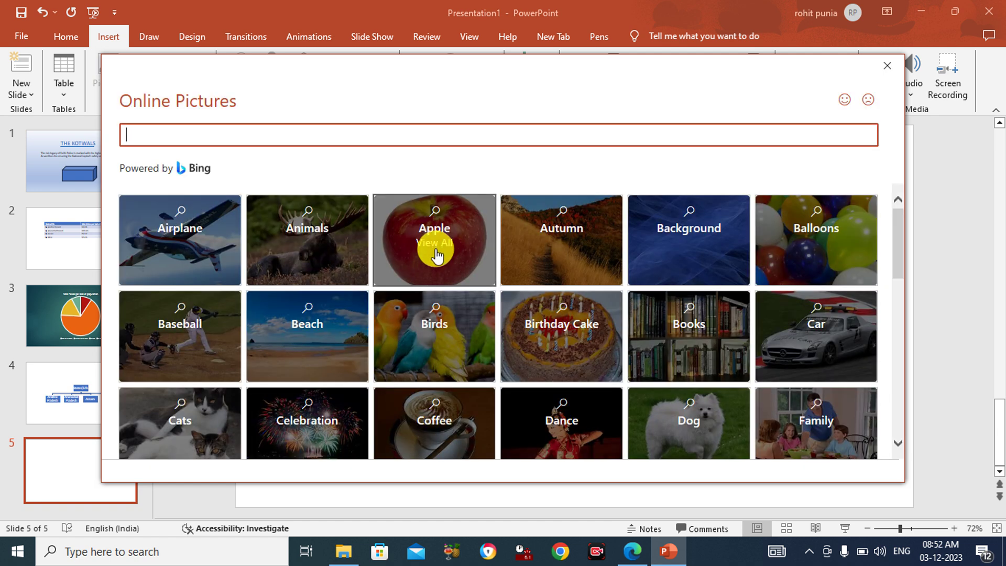
{"action": "left_click", "coordinate": [436, 249]}
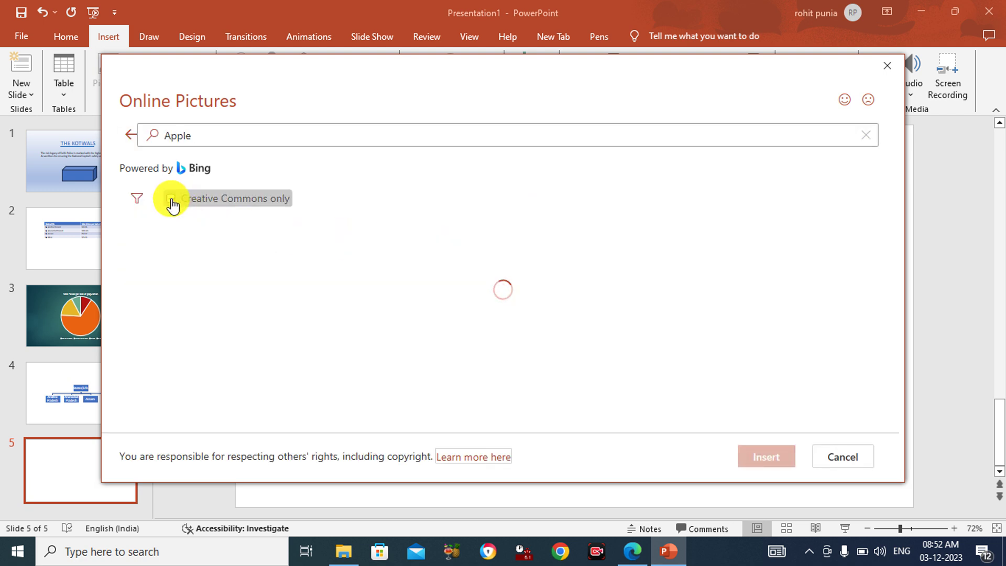
{"action": "left_click", "coordinate": [194, 247]}
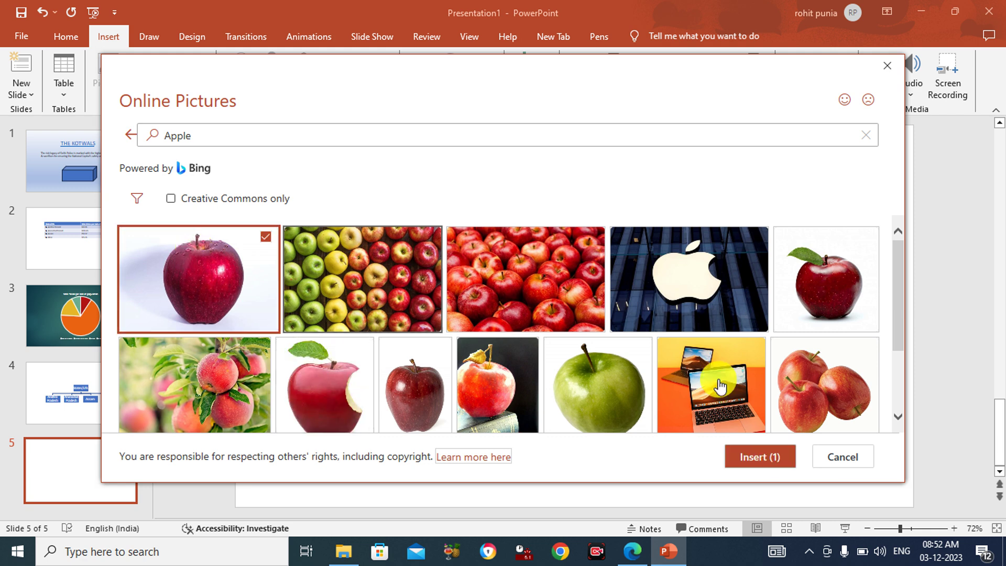
{"action": "left_click", "coordinate": [756, 462]}
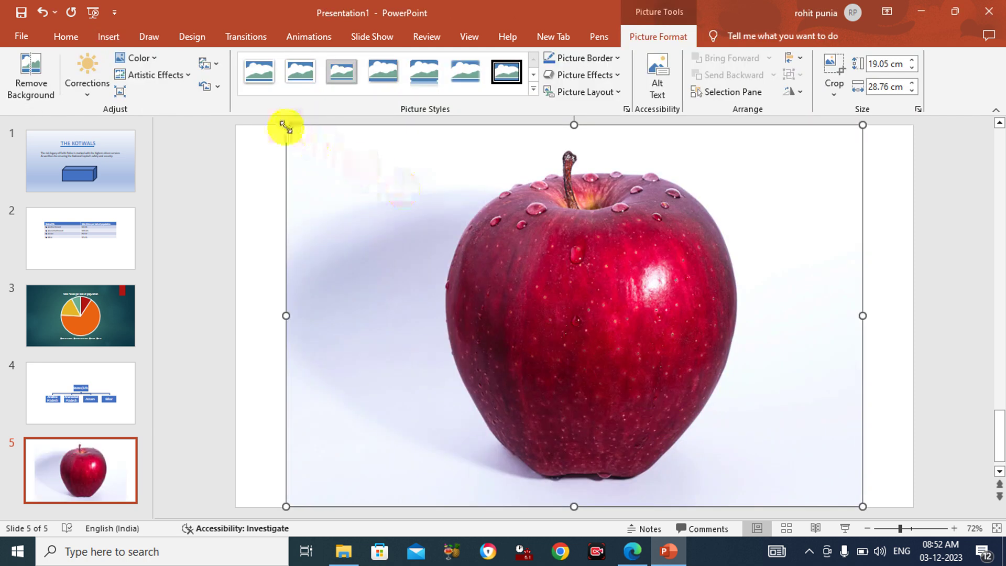
Shrink the apple photo to 9.68 × 14.62 cm and place it left of centre
{"action": "left_click_drag", "start_coordinate": [286, 126], "coordinate": [534, 288]}
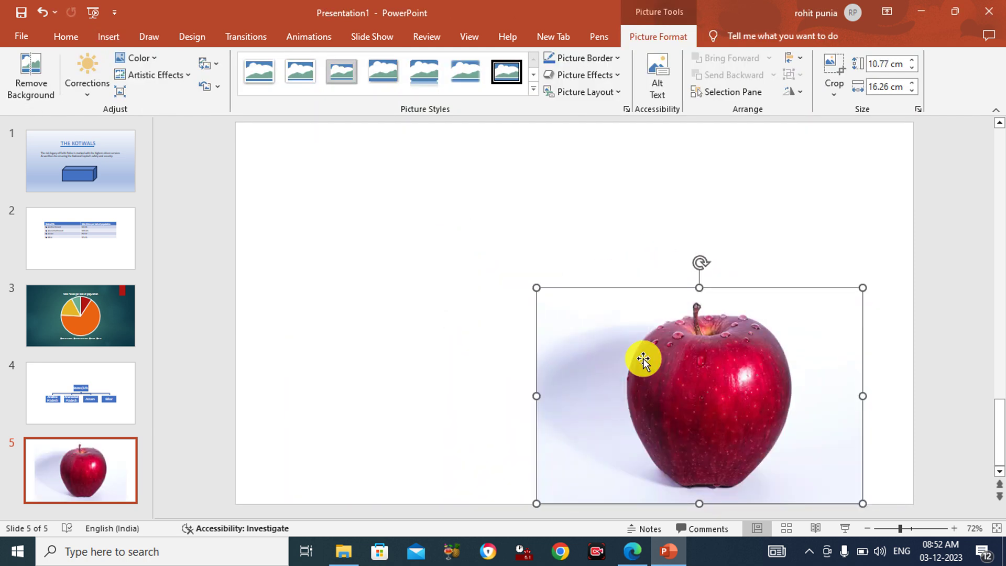
{"action": "left_click_drag", "start_coordinate": [642, 359], "coordinate": [430, 276]}
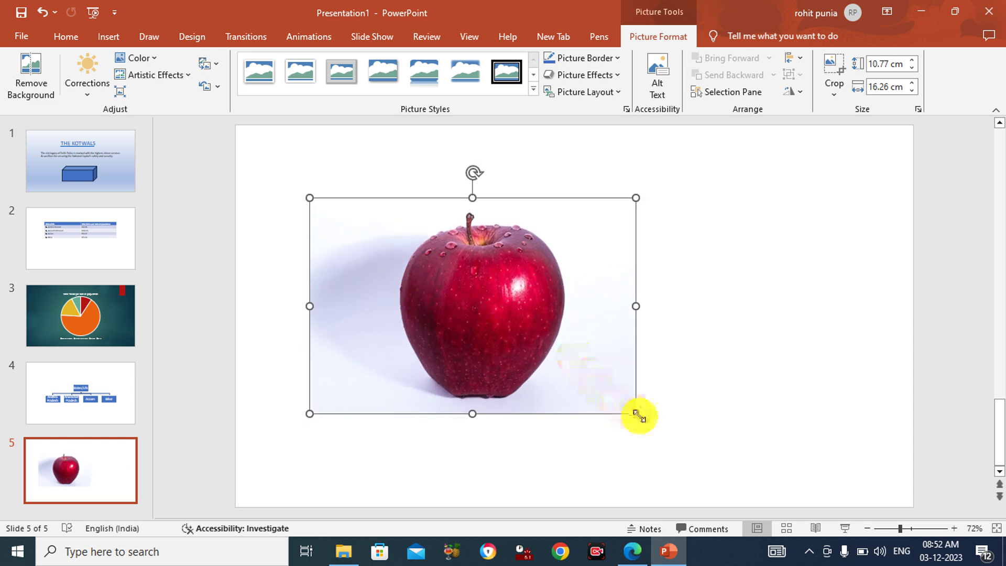
{"action": "mouse_move", "coordinate": [636, 412]}
{"action": "left_mouse_down"}
{"action": "mouse_move", "coordinate": [607, 395]}
{"action": "mouse_move", "coordinate": [600, 404]}
{"action": "left_mouse_up"}
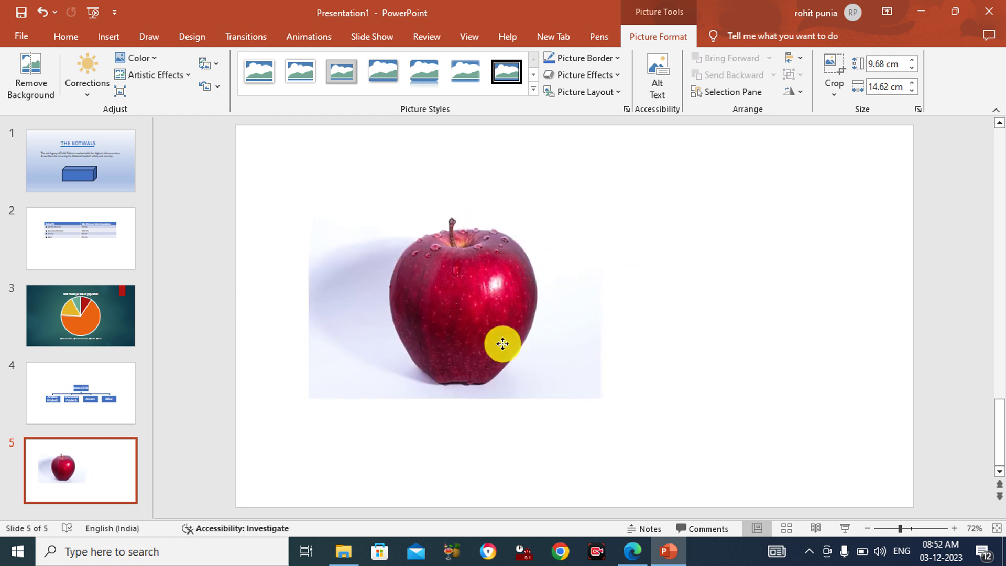
Insert the TRE image from Downloads by mistake, then delete it
{"action": "left_click", "coordinate": [114, 34]}
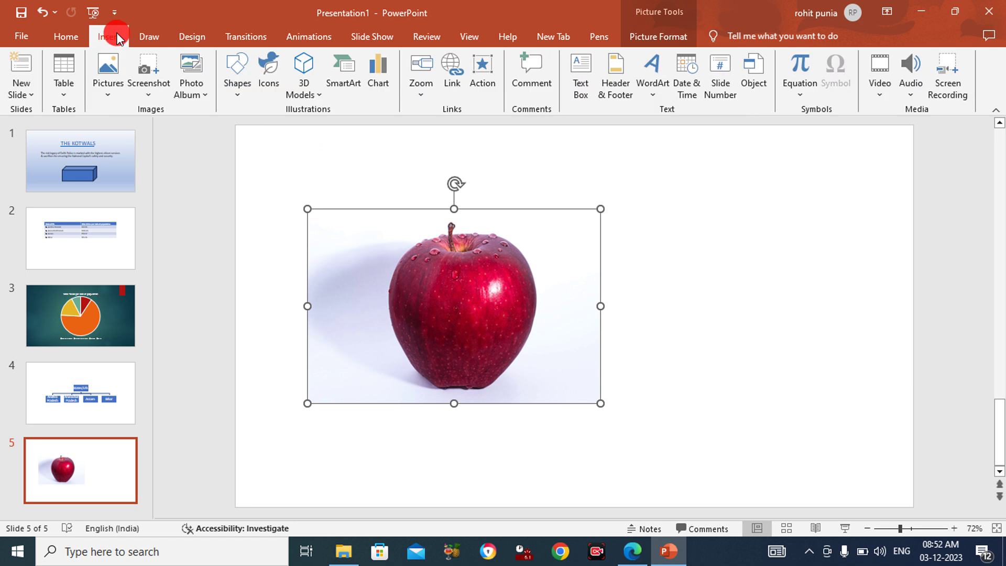
{"action": "left_click", "coordinate": [111, 85]}
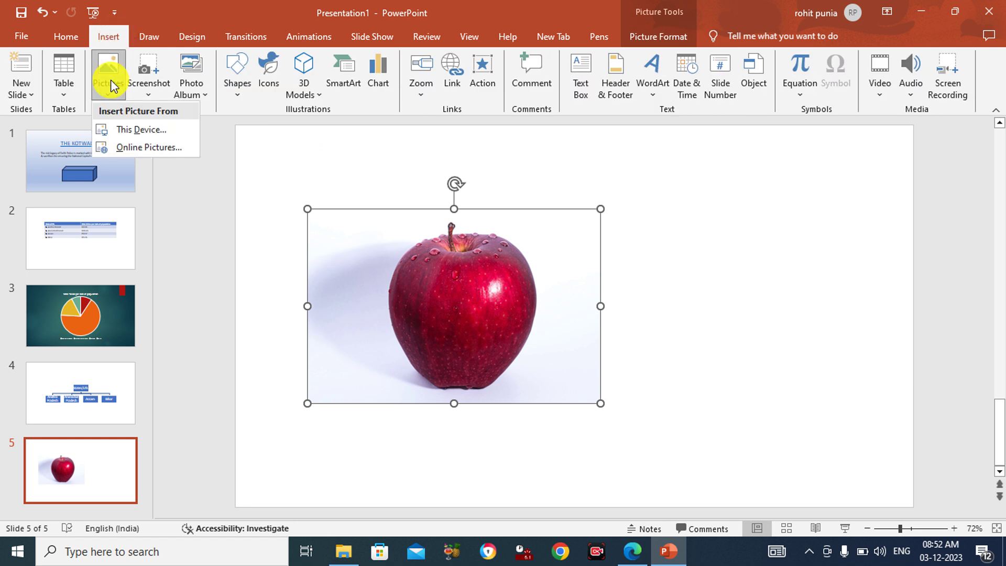
{"action": "left_click", "coordinate": [135, 137]}
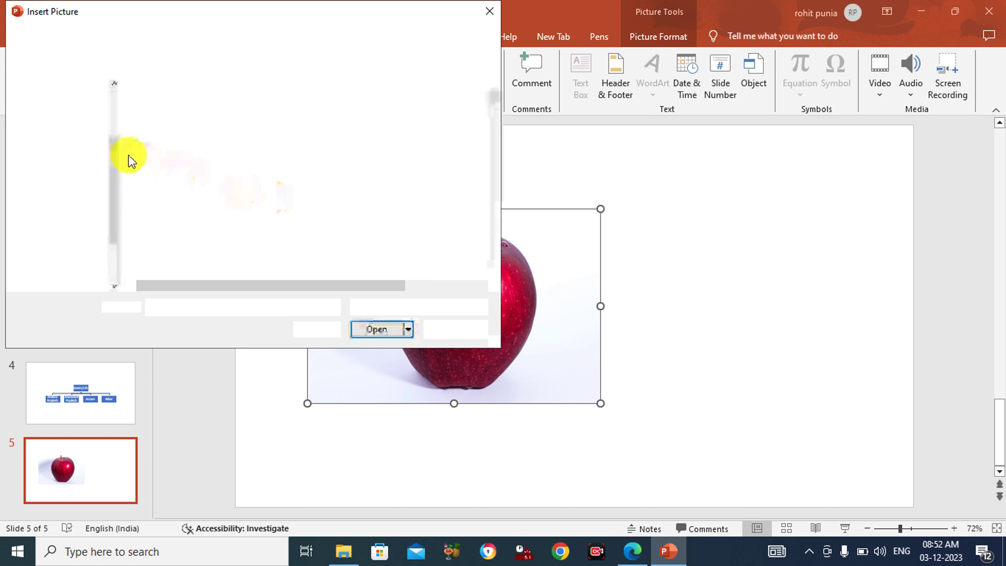
{"action": "left_click", "coordinate": [88, 143]}
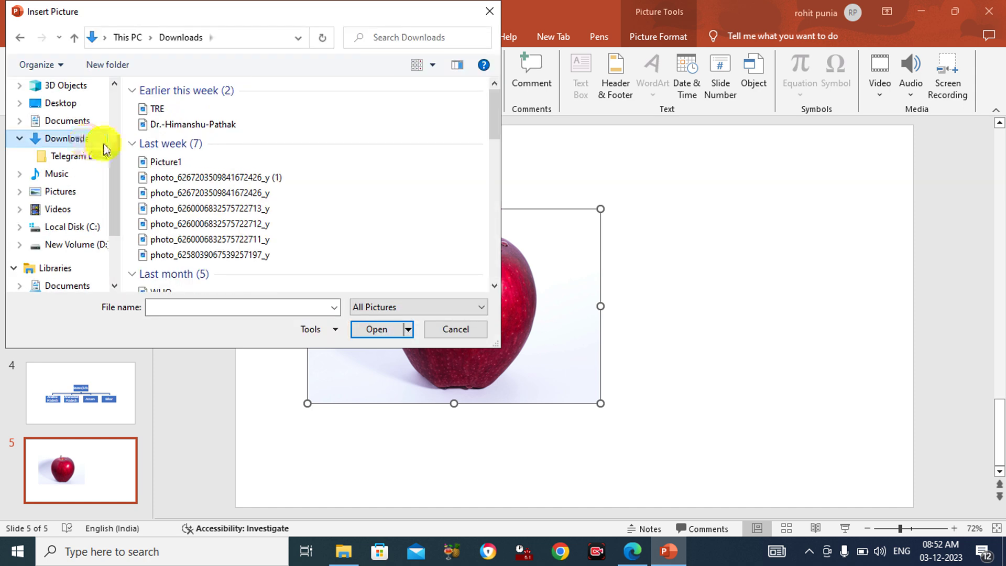
{"action": "double_click", "coordinate": [168, 112]}
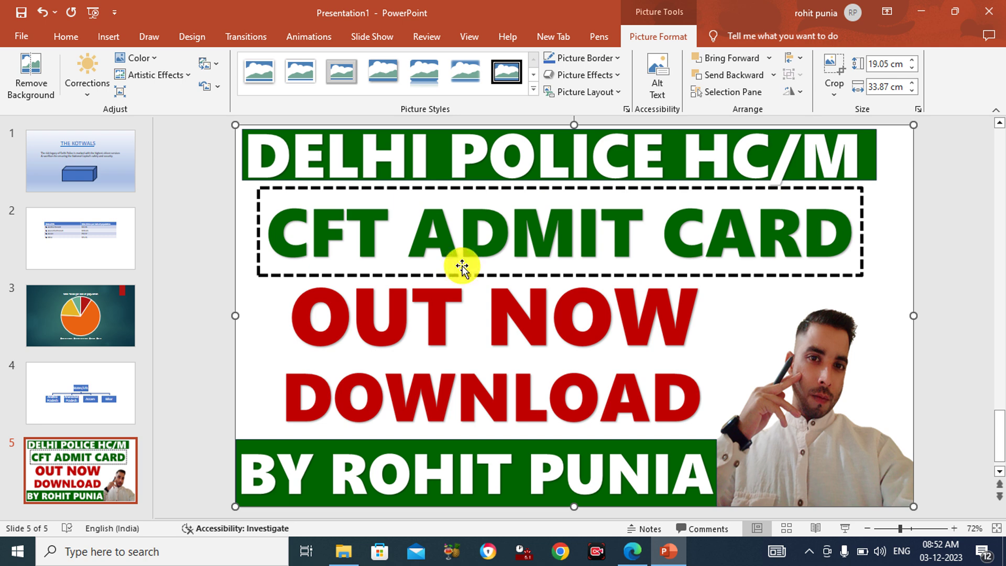
{"action": "key", "text": "Delete"}
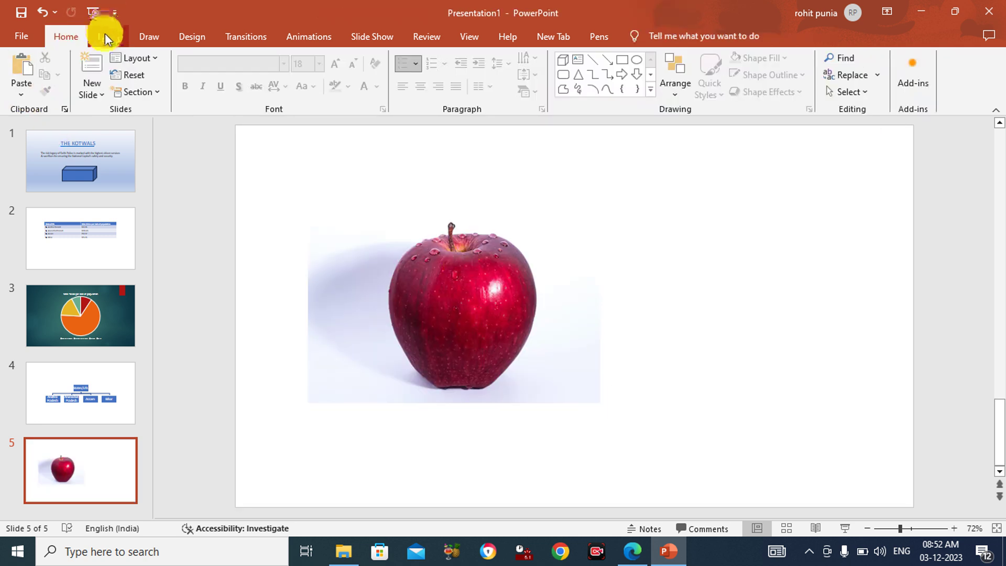
Add the yellow school bus photo, shrink it and place it right of the apple
{"action": "left_click", "coordinate": [105, 35]}
{"action": "left_click", "coordinate": [107, 86]}
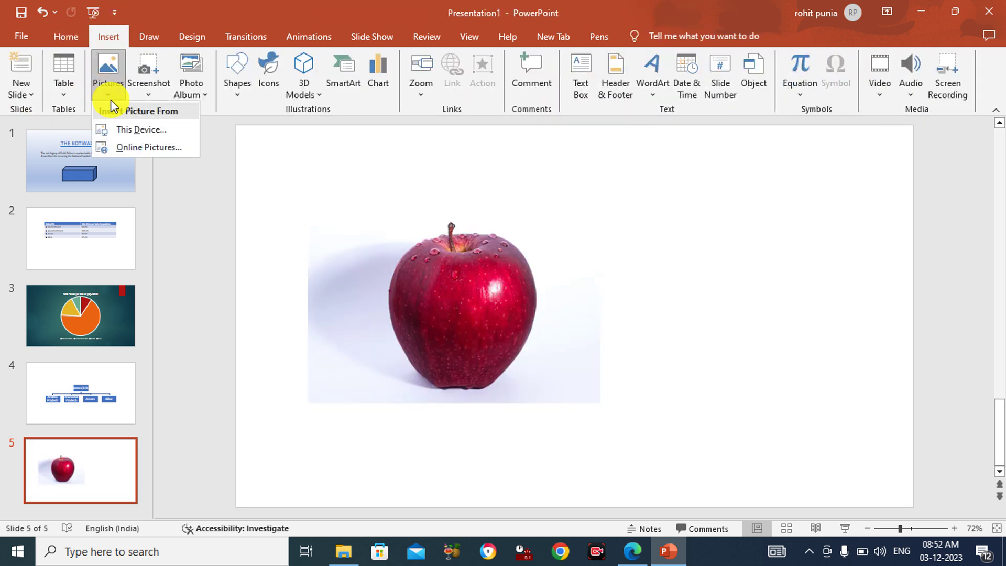
{"action": "left_click", "coordinate": [126, 130]}
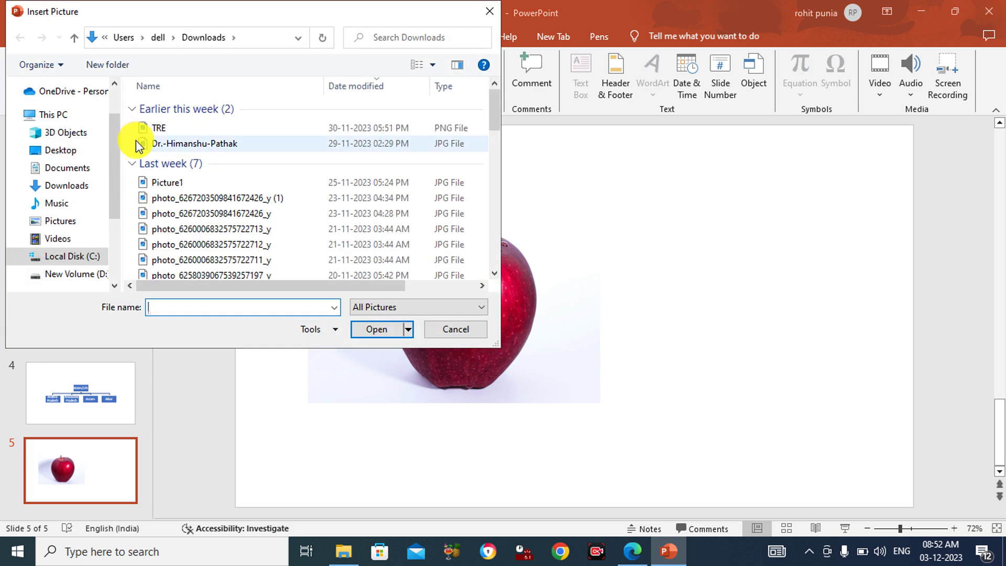
{"action": "key", "text": "Escape"}
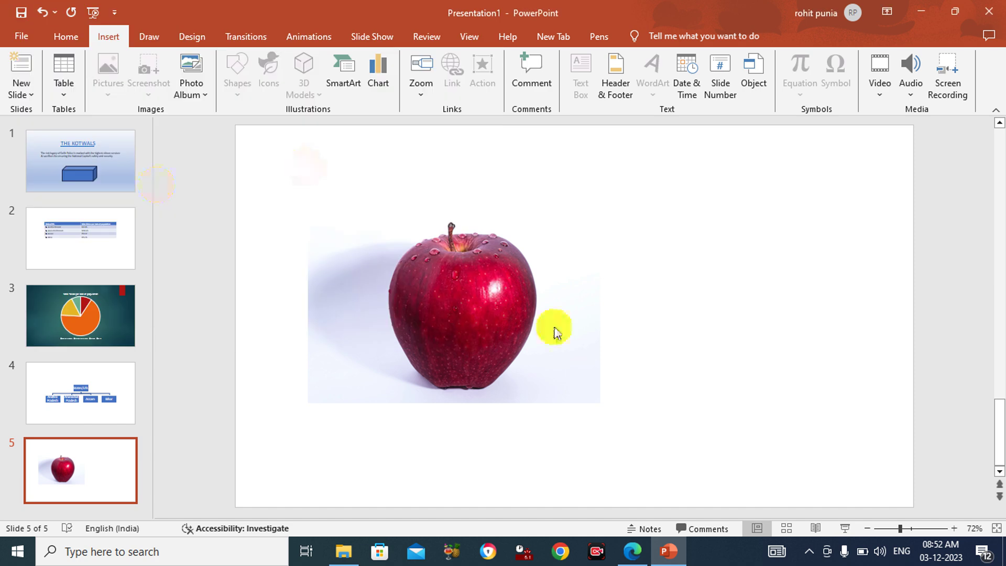
{"action": "left_click_drag", "start_coordinate": [402, 182], "coordinate": [449, 213]}
{"action": "left_click_drag", "start_coordinate": [521, 278], "coordinate": [672, 265]}
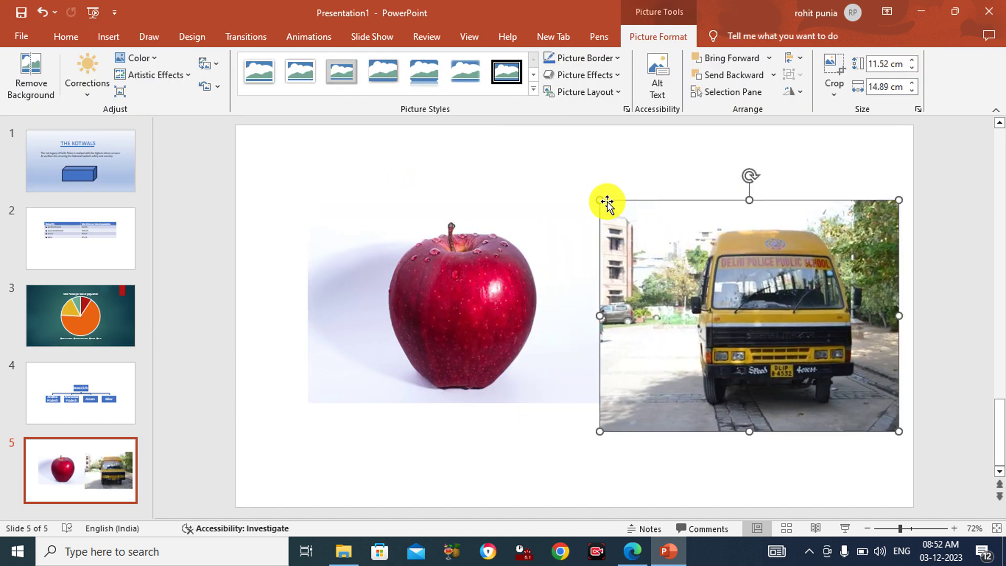
{"action": "left_click_drag", "start_coordinate": [607, 202], "coordinate": [650, 235]}
{"action": "left_click_drag", "start_coordinate": [690, 274], "coordinate": [684, 269]}
{"action": "left_click_drag", "start_coordinate": [892, 420], "coordinate": [870, 404]}
{"action": "left_click", "coordinate": [779, 449]}
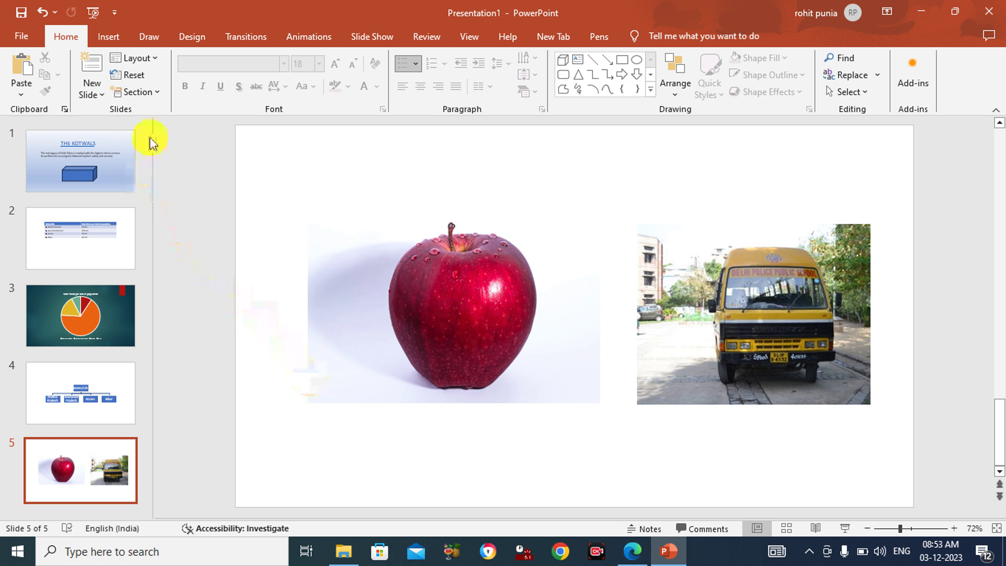
Turn on a slide footer with the name and roll number, plus slide numbers
{"action": "left_click", "coordinate": [108, 37]}
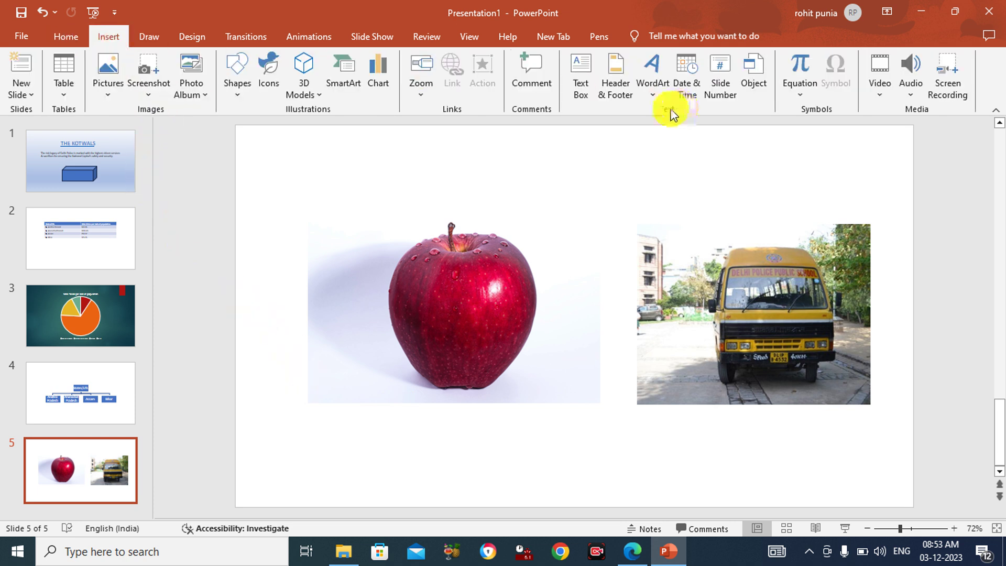
{"action": "left_click", "coordinate": [619, 85]}
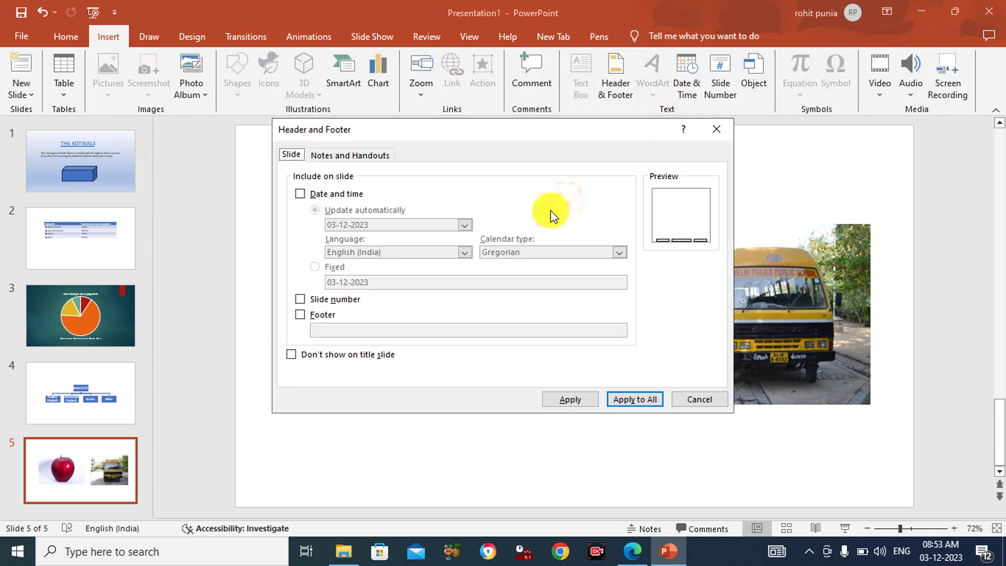
{"action": "left_click", "coordinate": [300, 315]}
{"action": "mouse_move", "coordinate": [633, 551]}
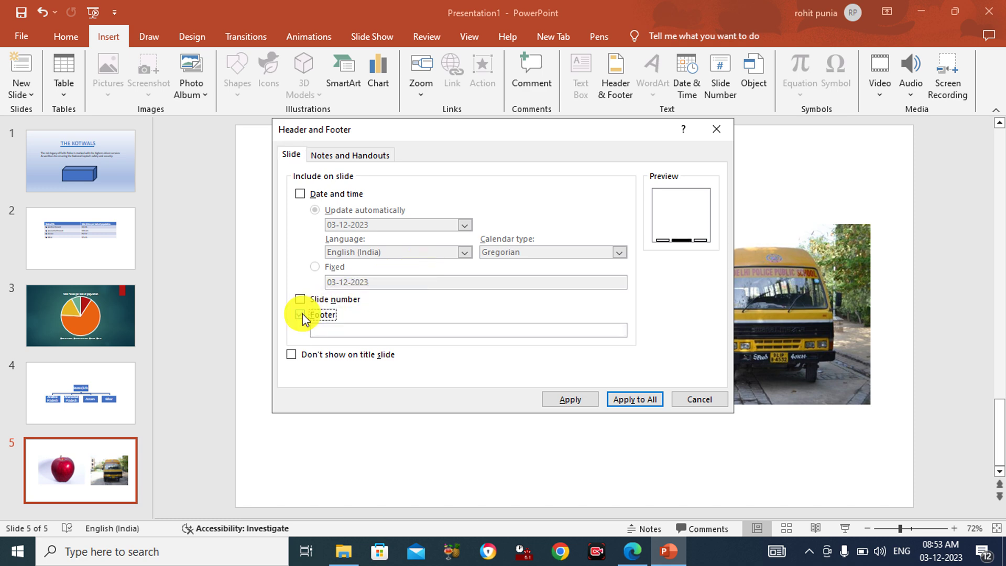
{"action": "left_click", "coordinate": [647, 560]}
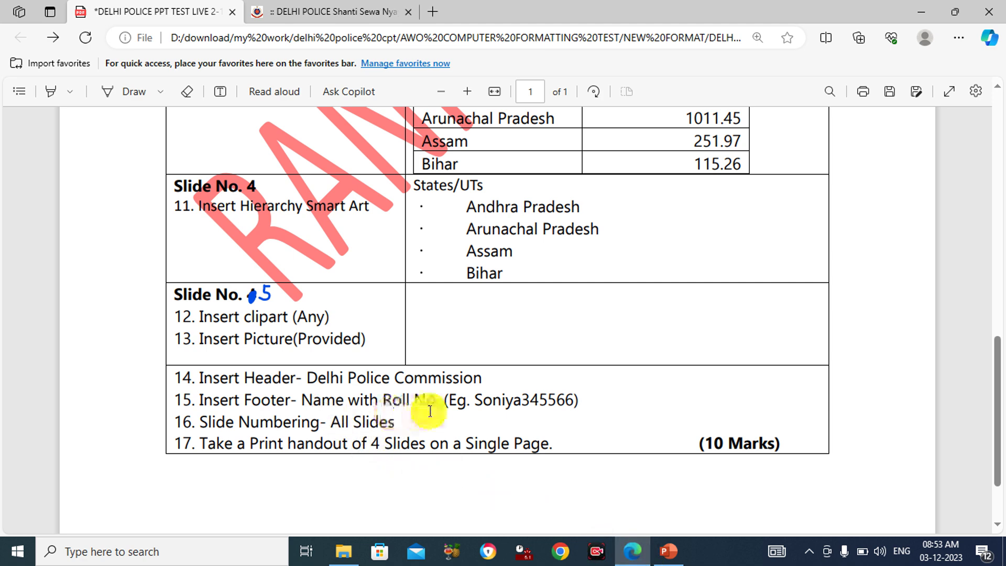
{"action": "mouse_move", "coordinate": [668, 552]}
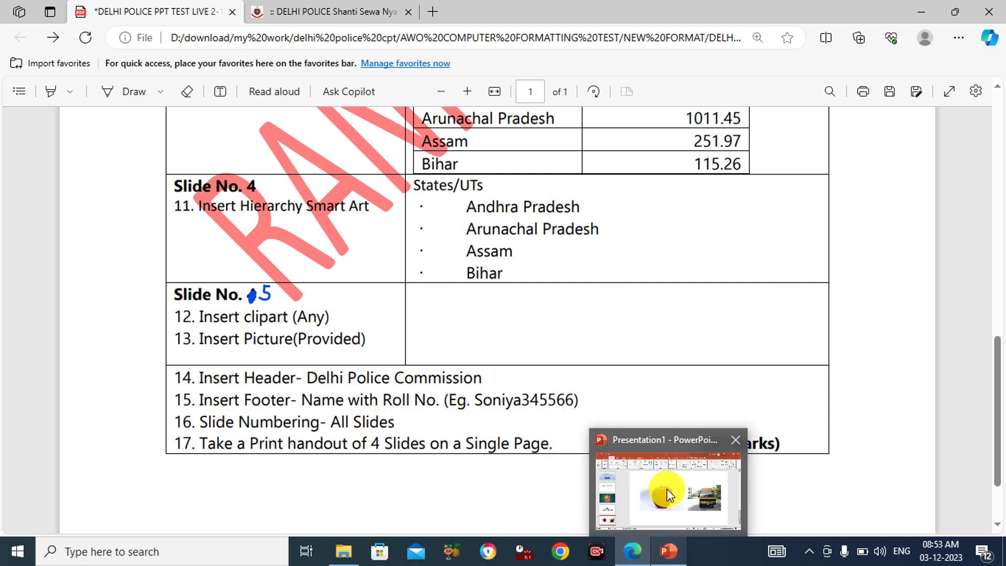
{"action": "left_click", "coordinate": [668, 495]}
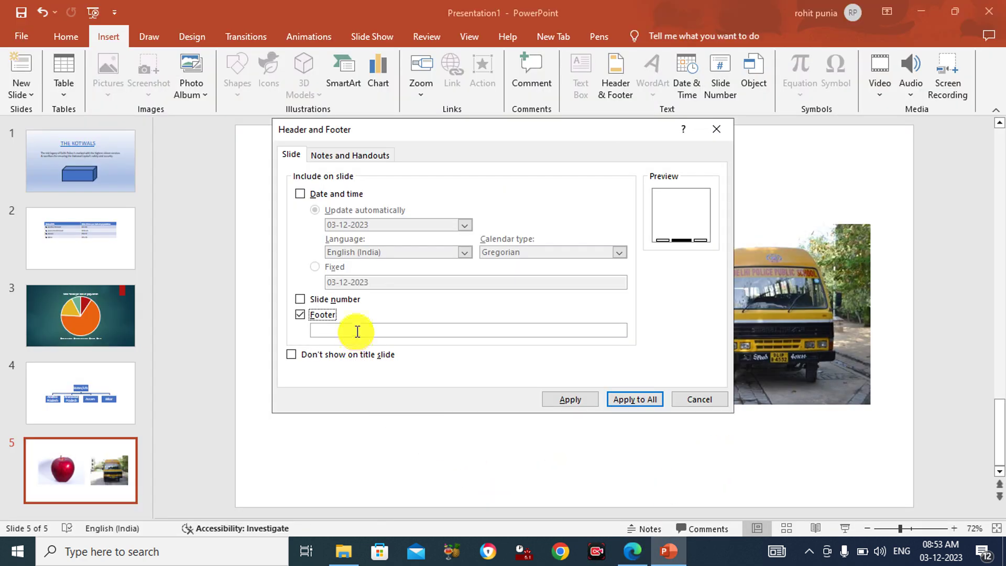
{"action": "left_click", "coordinate": [357, 331]}
{"action": "type", "text": "rp"}
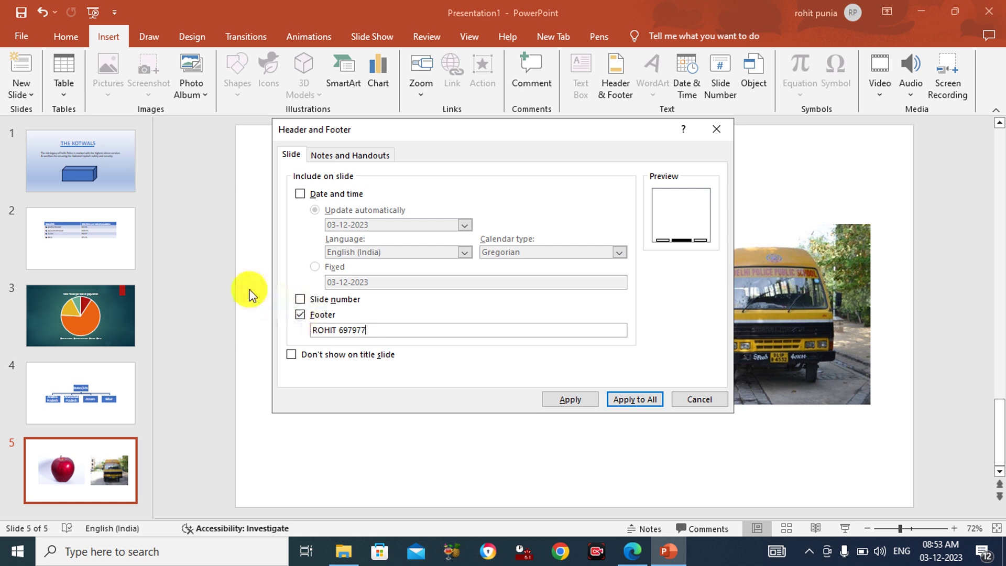
{"action": "left_click", "coordinate": [300, 299]}
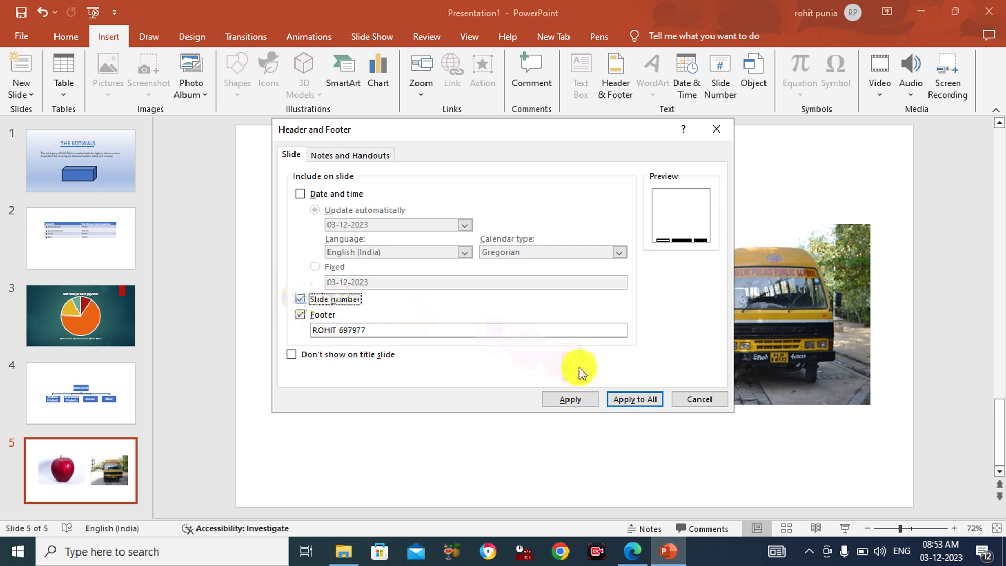
Add the notes and handouts header 'Delhi Police Commission' and apply to all
{"action": "left_click", "coordinate": [369, 156]}
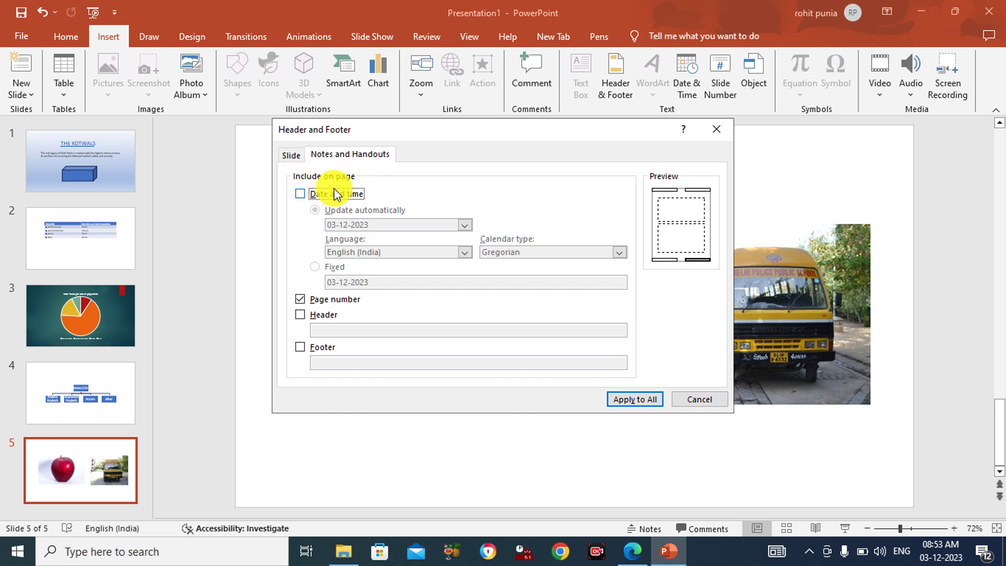
{"action": "left_click", "coordinate": [301, 315]}
{"action": "type", "text": "Delhi Police Commission"}
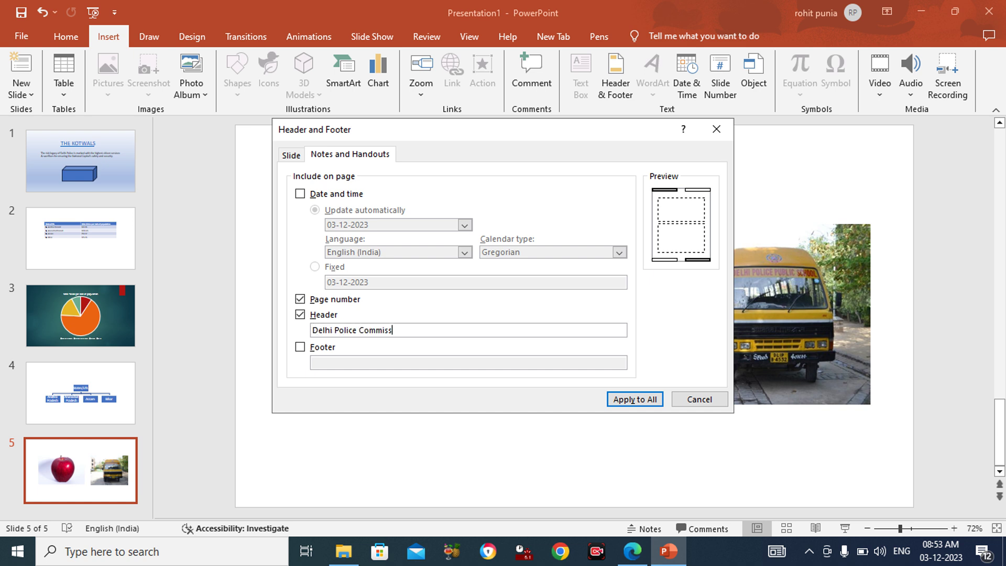
{"action": "left_click", "coordinate": [616, 402]}
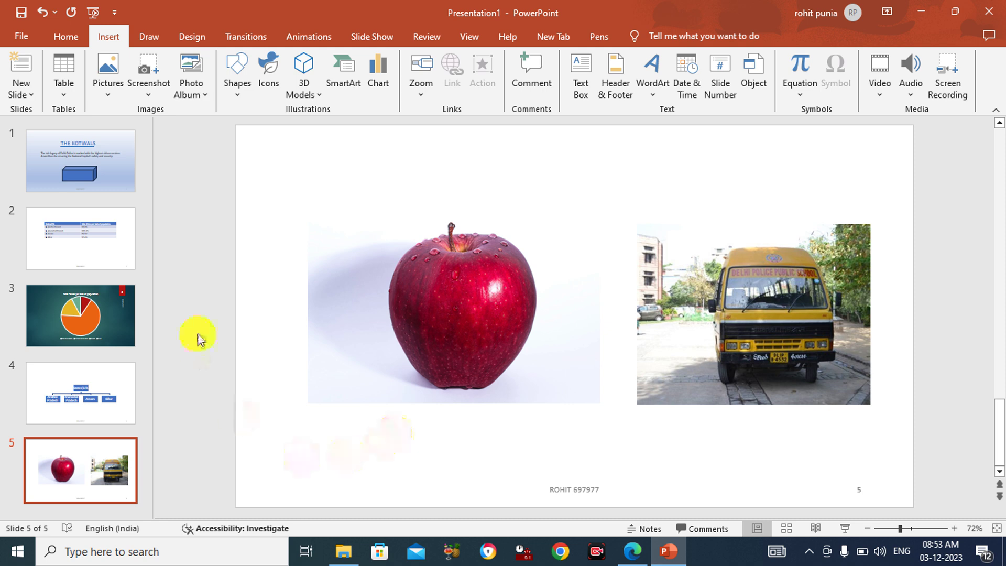
{"action": "mouse_move", "coordinate": [632, 551]}
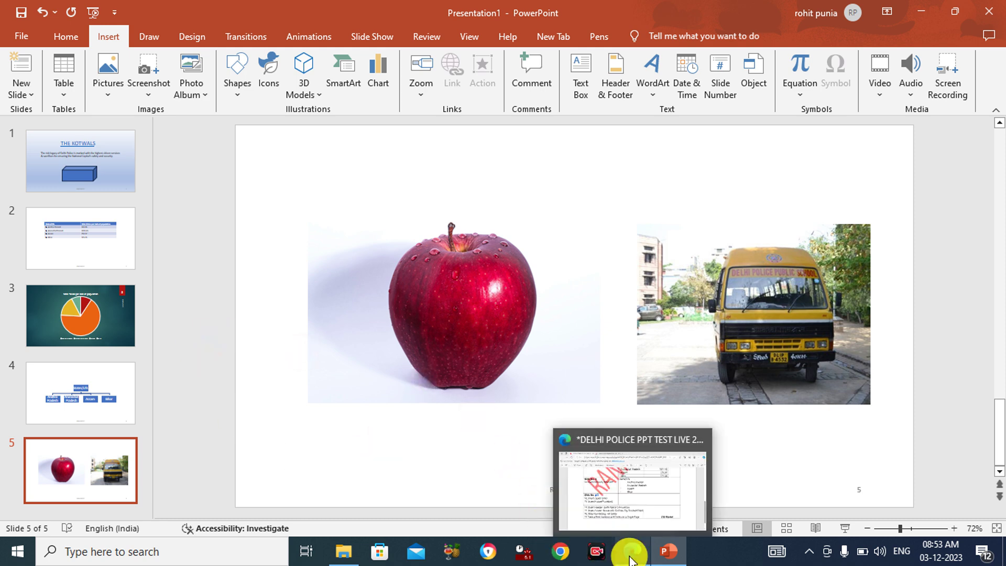
Check the task PDF, open PowerPoint's File page, then return to the instructions
{"action": "left_click", "coordinate": [630, 559]}
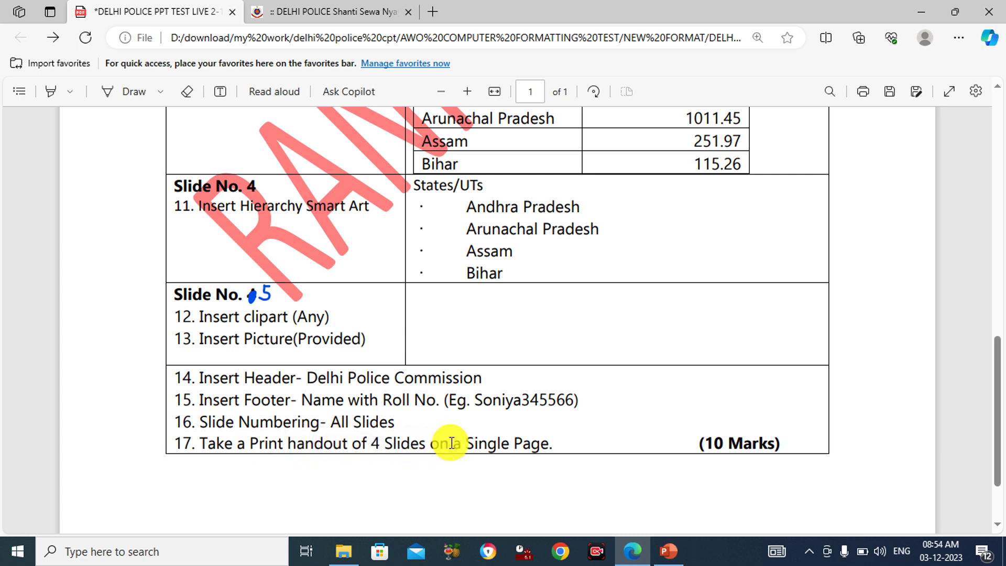
{"action": "left_click", "coordinate": [674, 500]}
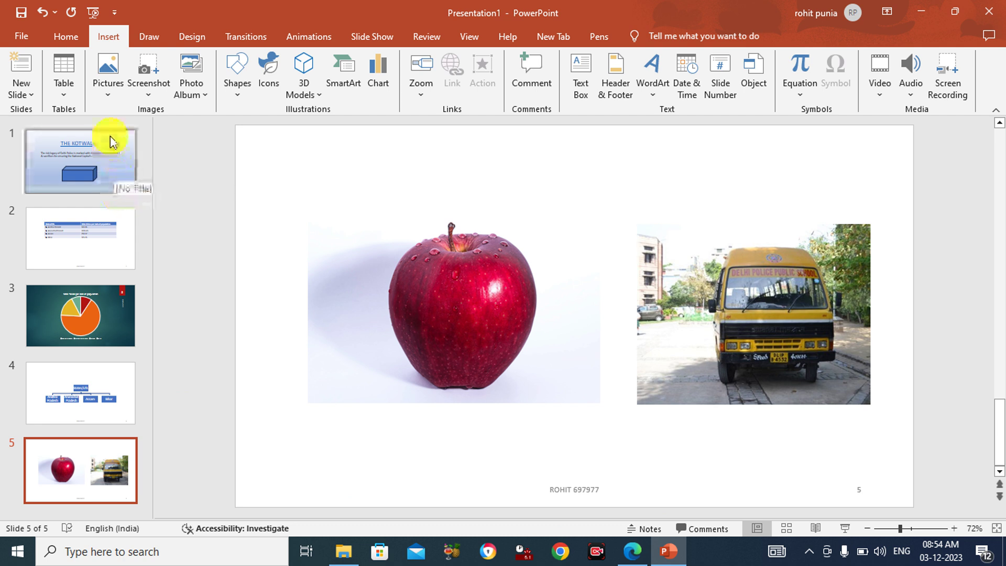
{"action": "left_click", "coordinate": [27, 35]}
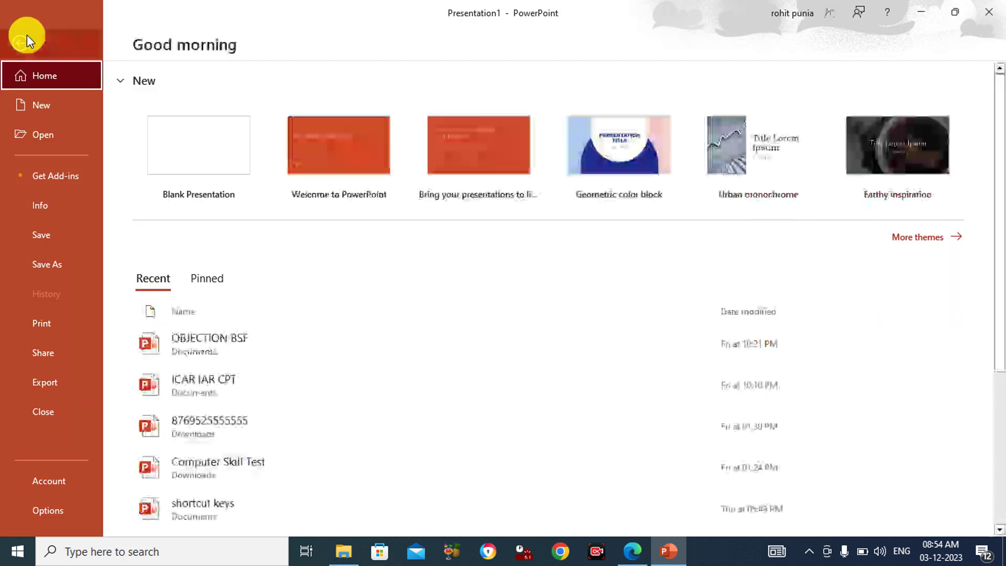
{"action": "left_click", "coordinate": [52, 323]}
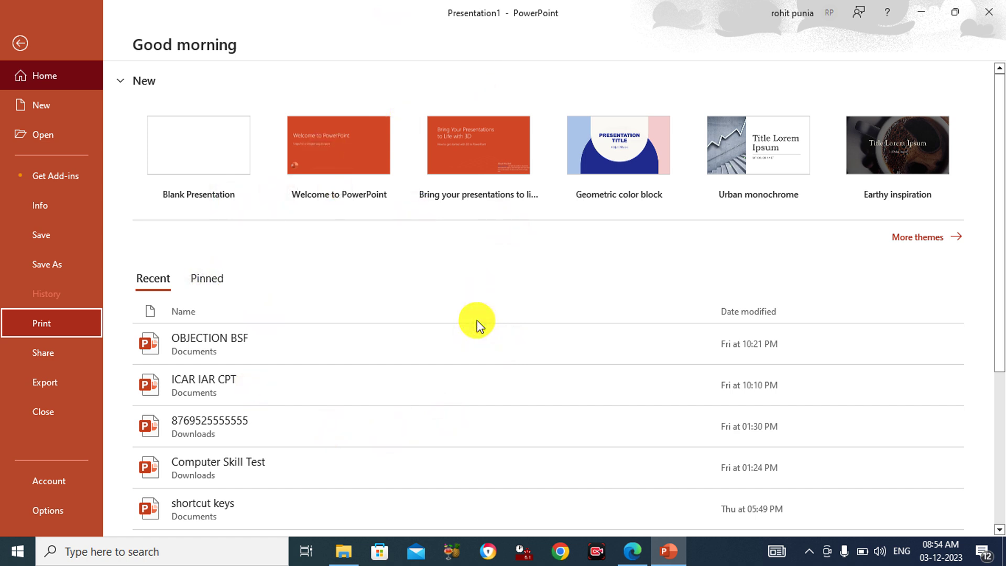
{"action": "mouse_move", "coordinate": [633, 552]}
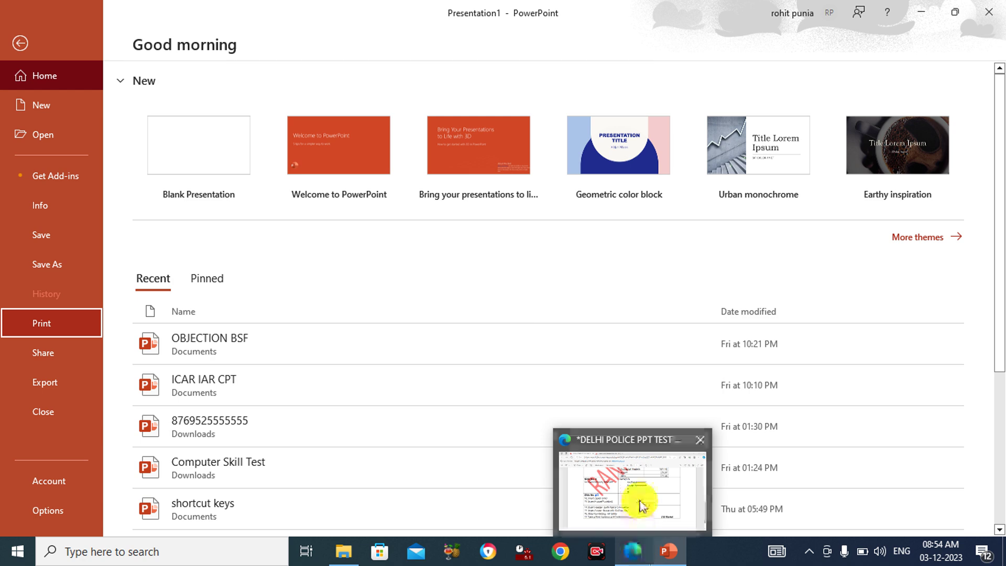
{"action": "left_click", "coordinate": [639, 500]}
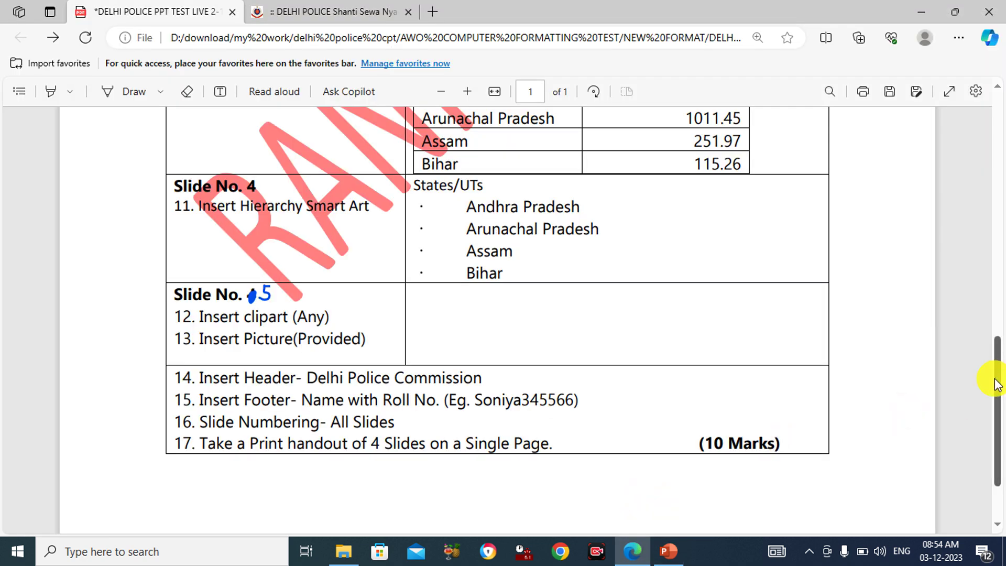
Scroll the instructions PDF back to the top, then return to PowerPoint's File page
{"action": "left_click_drag", "start_coordinate": [996, 386], "coordinate": [990, 167]}
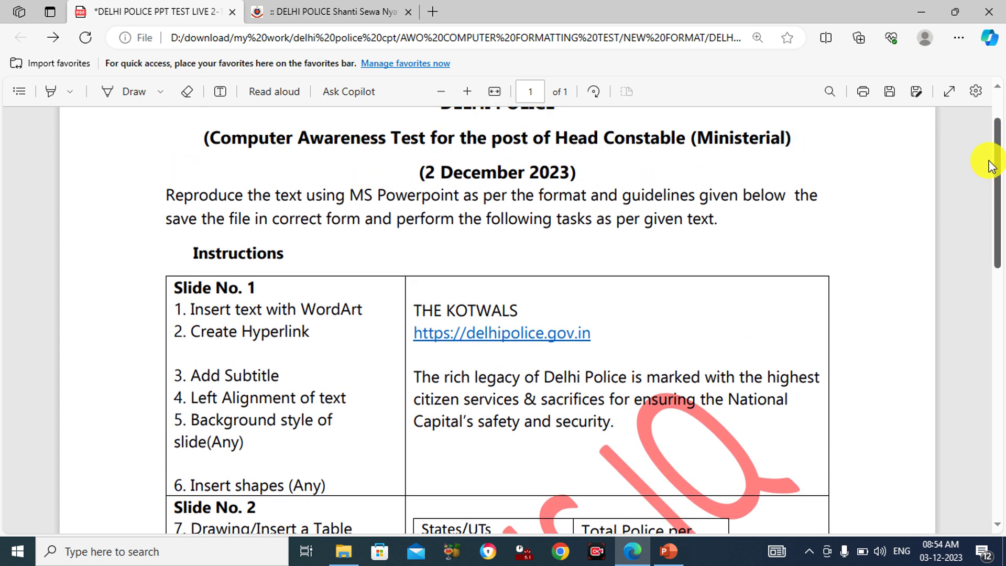
{"action": "mouse_move", "coordinate": [668, 551]}
{"action": "left_click", "coordinate": [673, 516]}
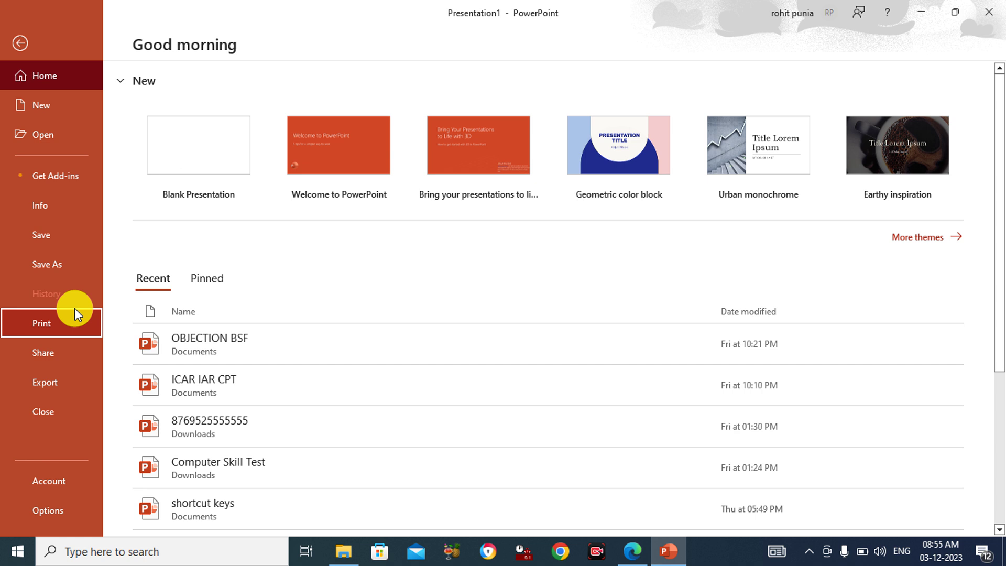
Preview the deck in Print as 4 Slides Horizontal handouts
{"action": "left_click", "coordinate": [74, 308]}
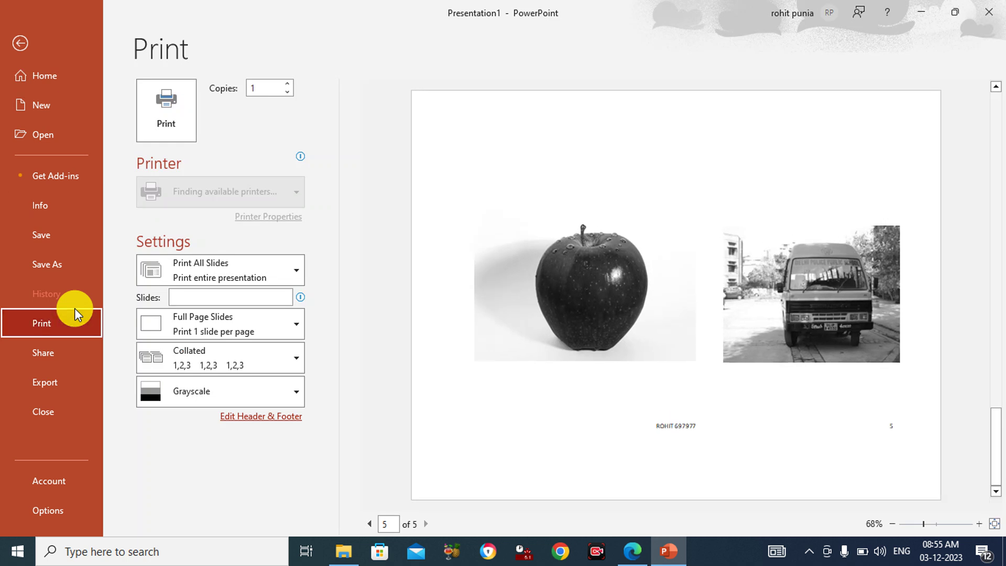
{"action": "left_click", "coordinate": [299, 328]}
{"action": "left_click", "coordinate": [195, 165]}
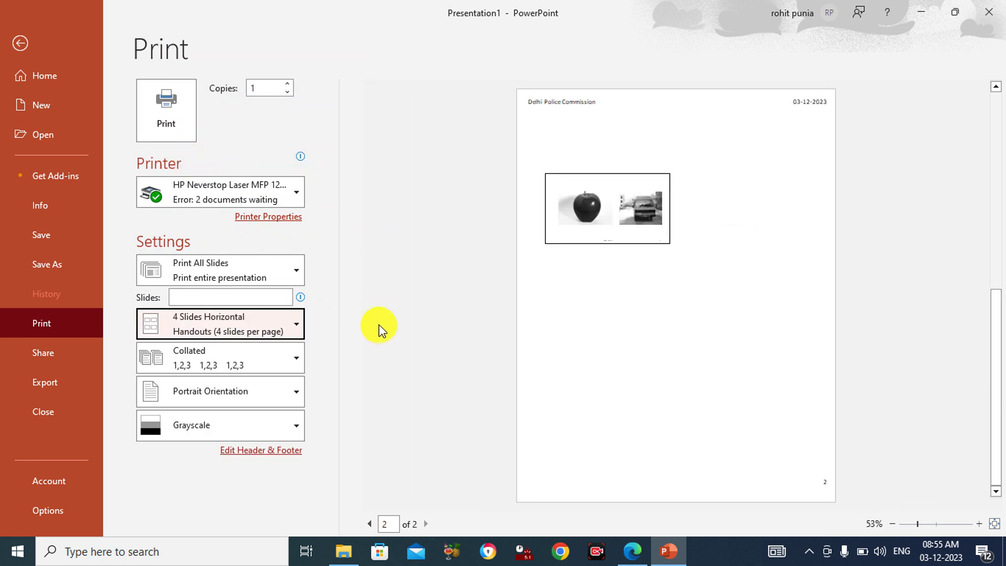
{"action": "left_click", "coordinate": [370, 522]}
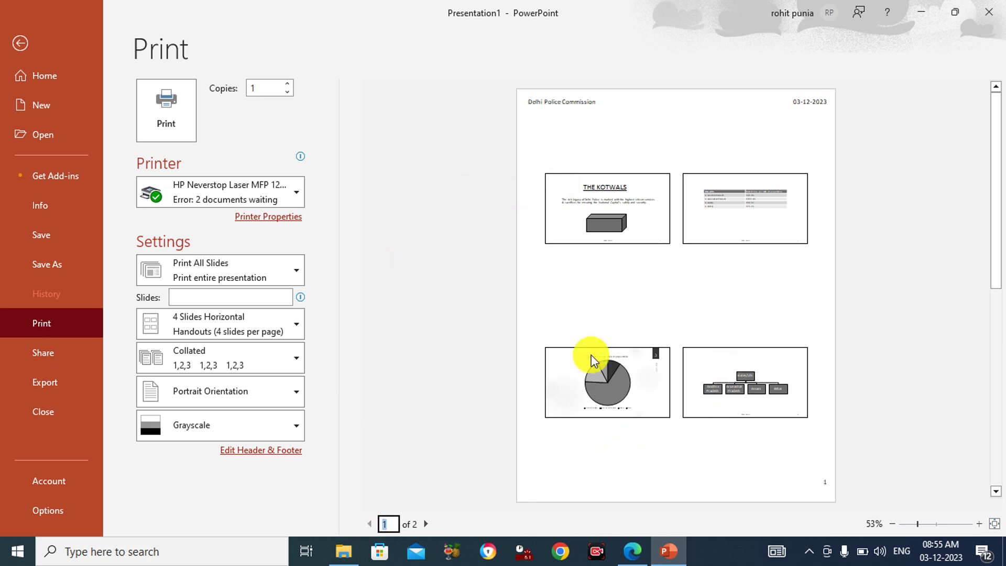
Switch the handout layout to 6 Slides Horizontal, then return to editing slide 1
{"action": "left_click", "coordinate": [294, 323]}
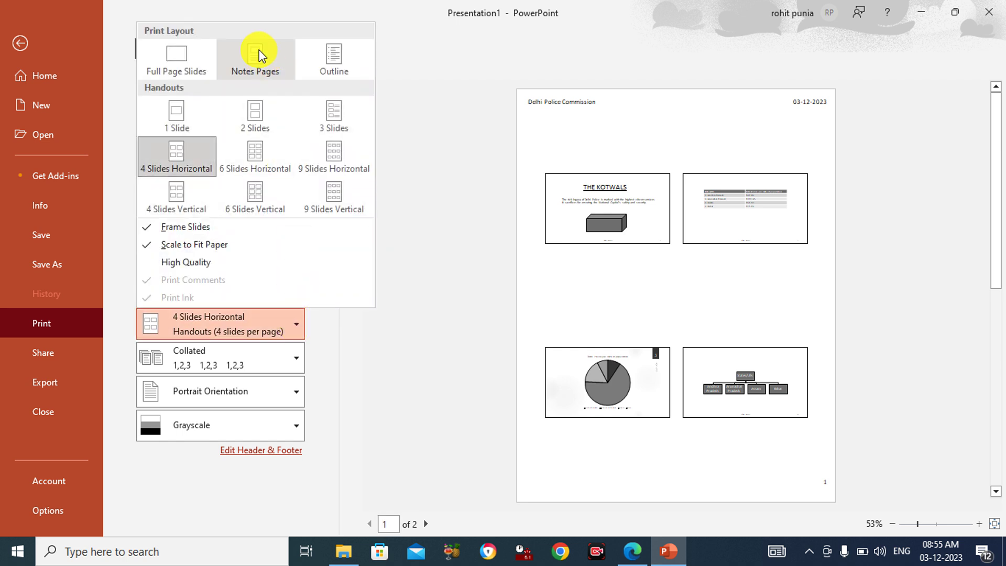
{"action": "left_click", "coordinate": [252, 150]}
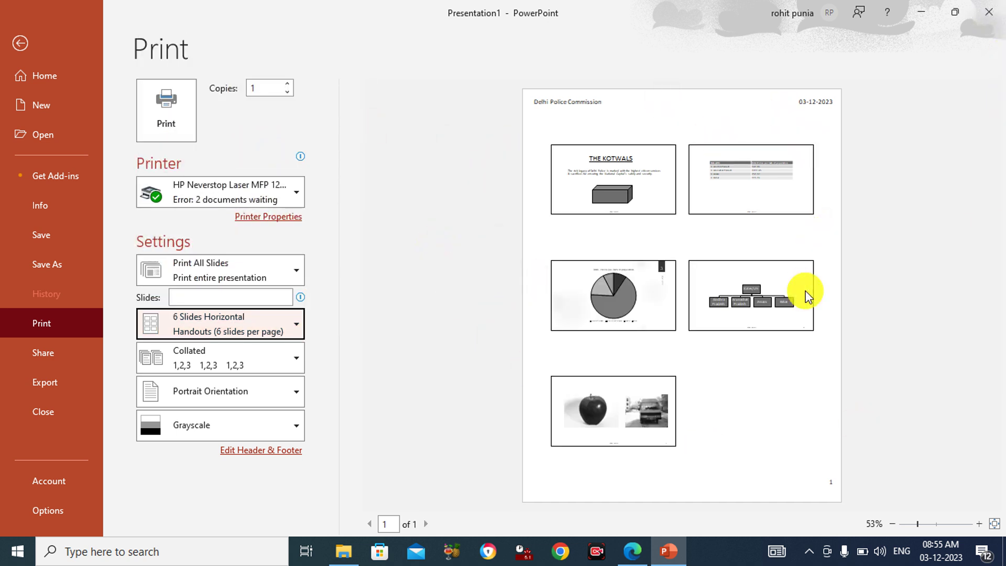
{"action": "left_click", "coordinate": [19, 43]}
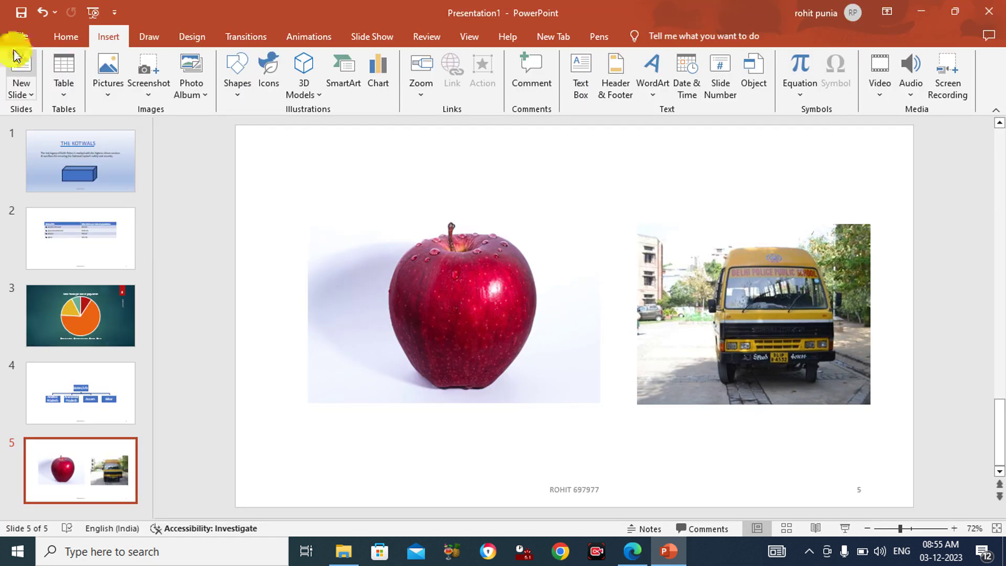
{"action": "left_click", "coordinate": [114, 400]}
{"action": "key", "text": "Up"}
{"action": "key", "text": "Up"}
{"action": "key", "text": "Up"}
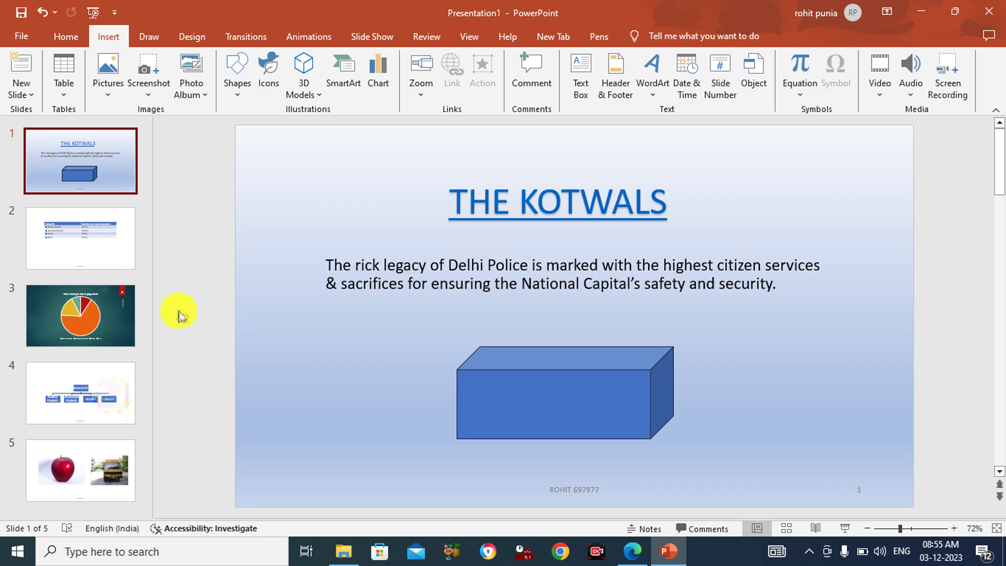